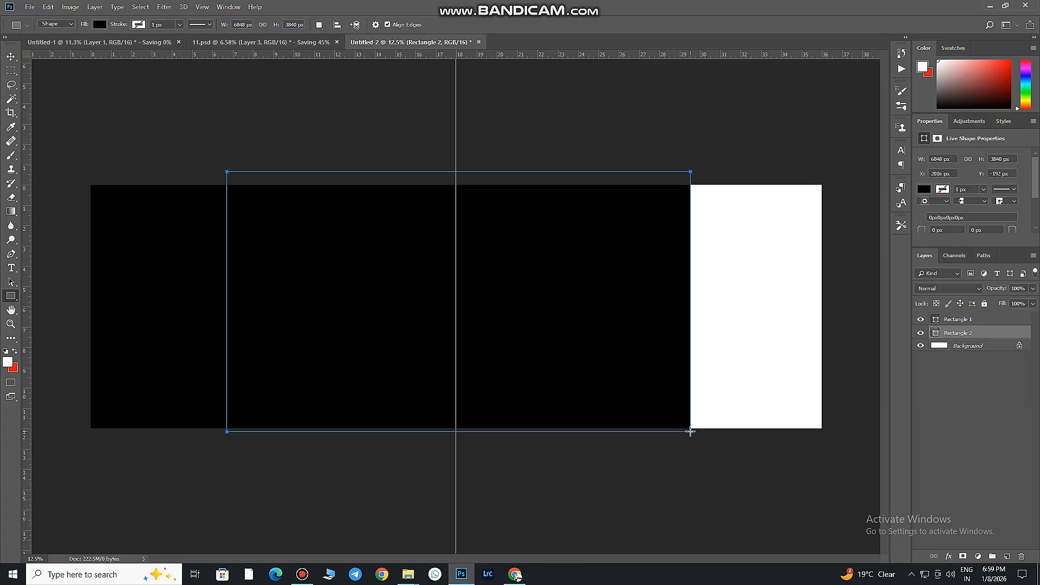
Step: Place the DSC_9934 photo from the JPEG folder above Rectangle 2, enlarged to about 185% and centred on the guide
{"action": "mouse_move", "coordinate": [408, 575]}
{"action": "left_click", "coordinate": [270, 529]}
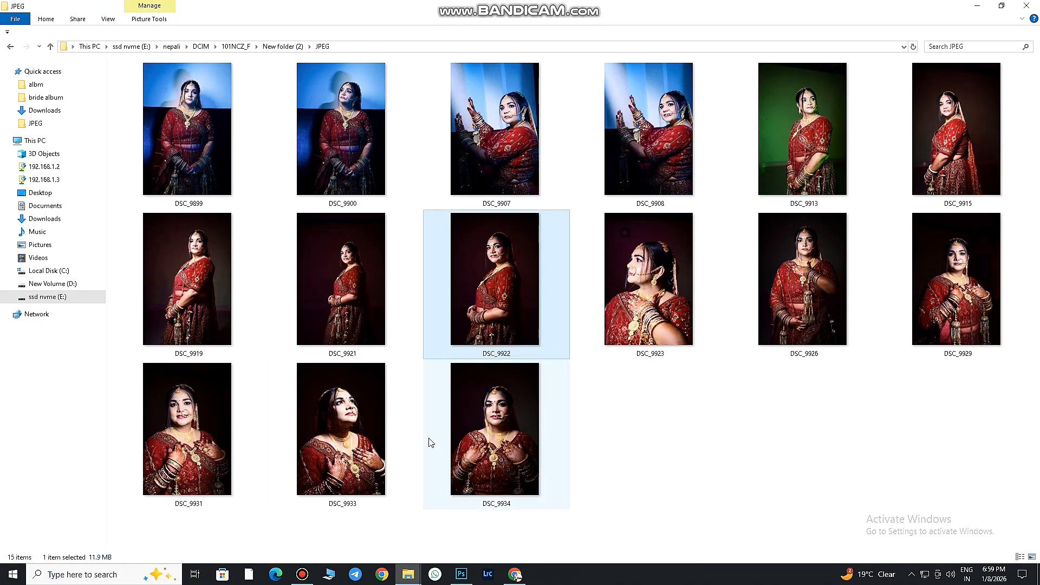
{"action": "left_click_drag", "start_coordinate": [498, 423], "coordinate": [478, 459]}
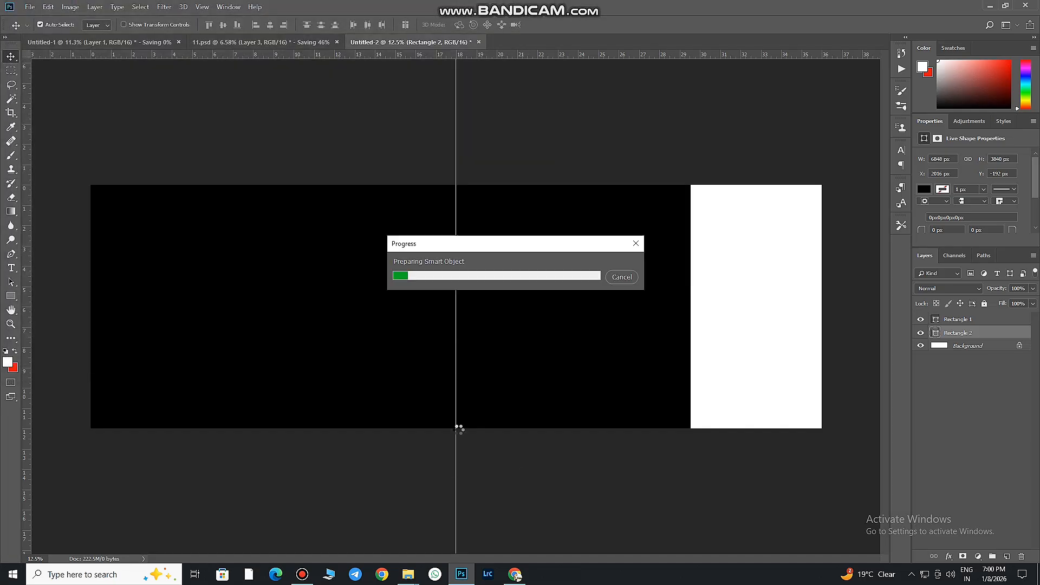
{"action": "left_click_drag", "start_coordinate": [534, 429], "coordinate": [900, 584]}
{"action": "left_click_drag", "start_coordinate": [540, 403], "coordinate": [540, 513]}
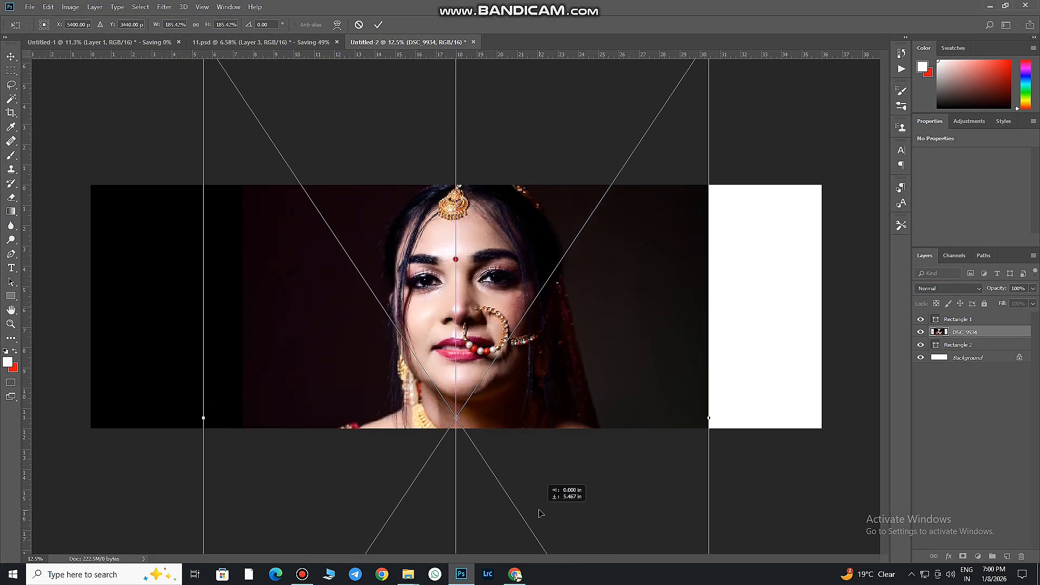
{"action": "left_click", "coordinate": [378, 25]}
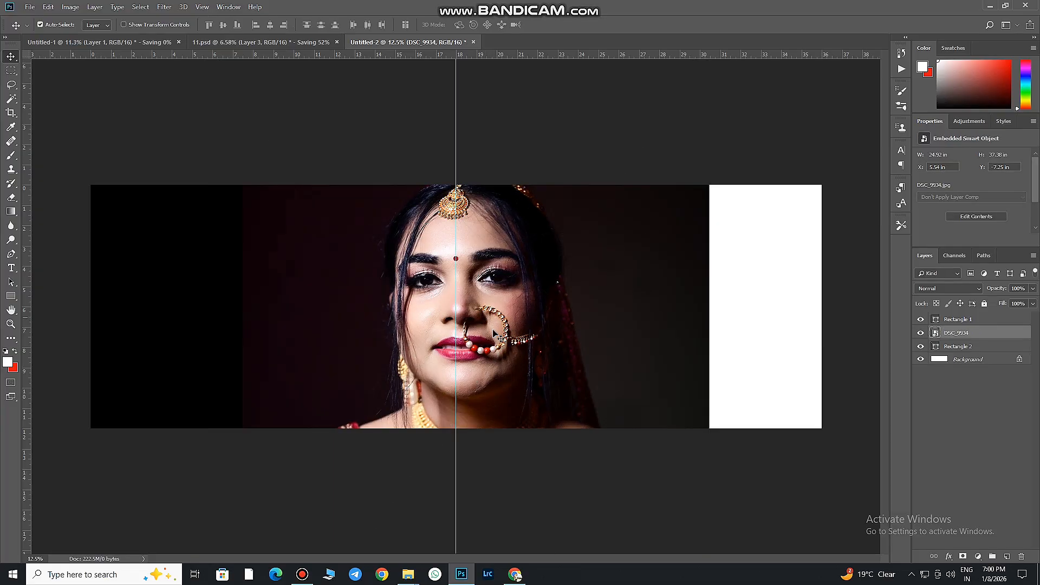
Step: Move the DSC_9934 photo up the canvas and apply a Gaussian Blur with a radius of about 516 pixels
{"action": "left_click_drag", "start_coordinate": [493, 336], "coordinate": [503, 249]}
{"action": "left_click", "coordinate": [164, 7]}
{"action": "mouse_move", "coordinate": [187, 128]}
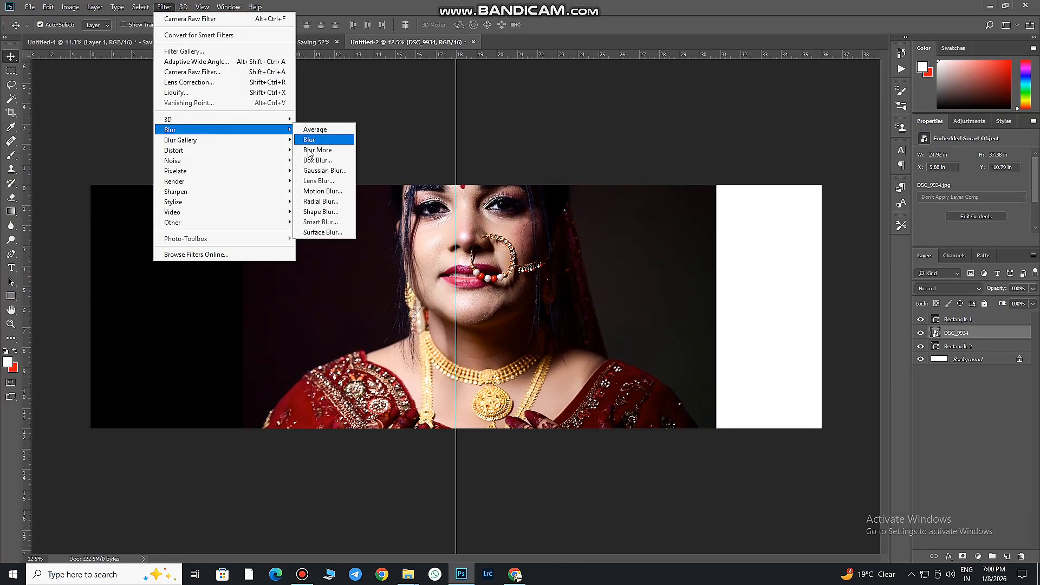
{"action": "left_click", "coordinate": [320, 169]}
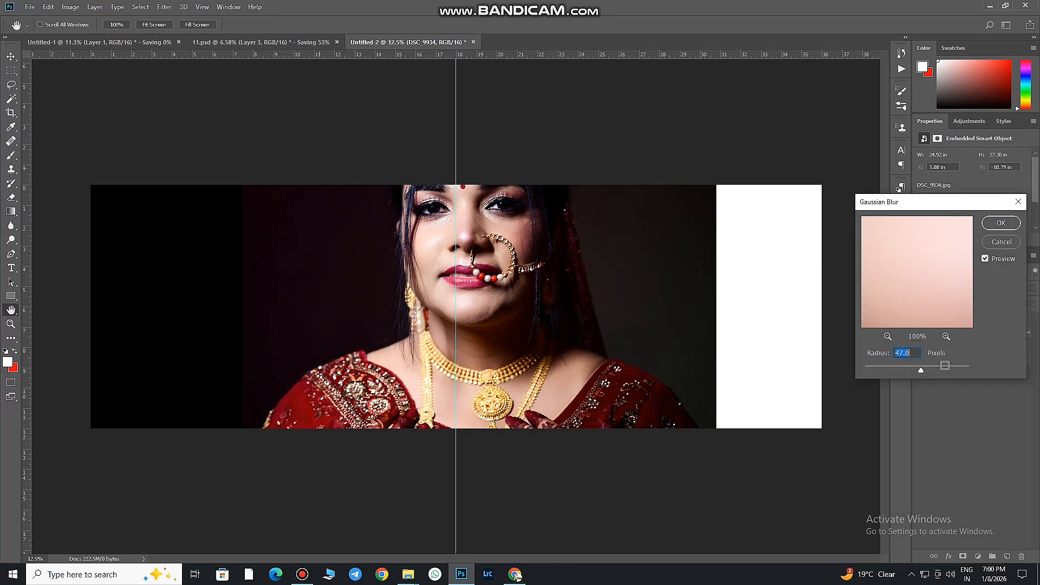
{"action": "left_click_drag", "start_coordinate": [938, 372], "coordinate": [958, 373]}
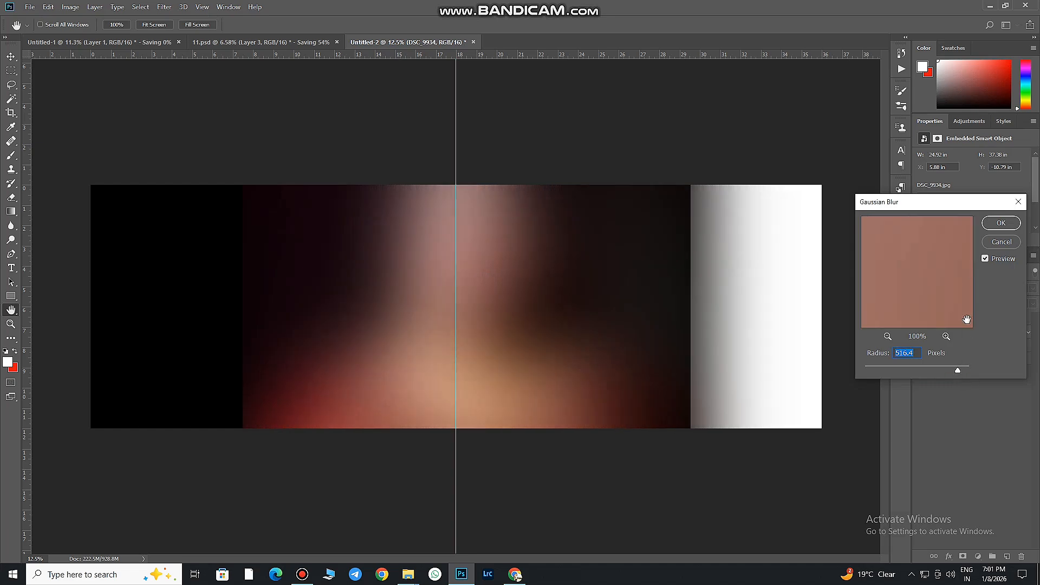
{"action": "left_click", "coordinate": [1002, 222]}
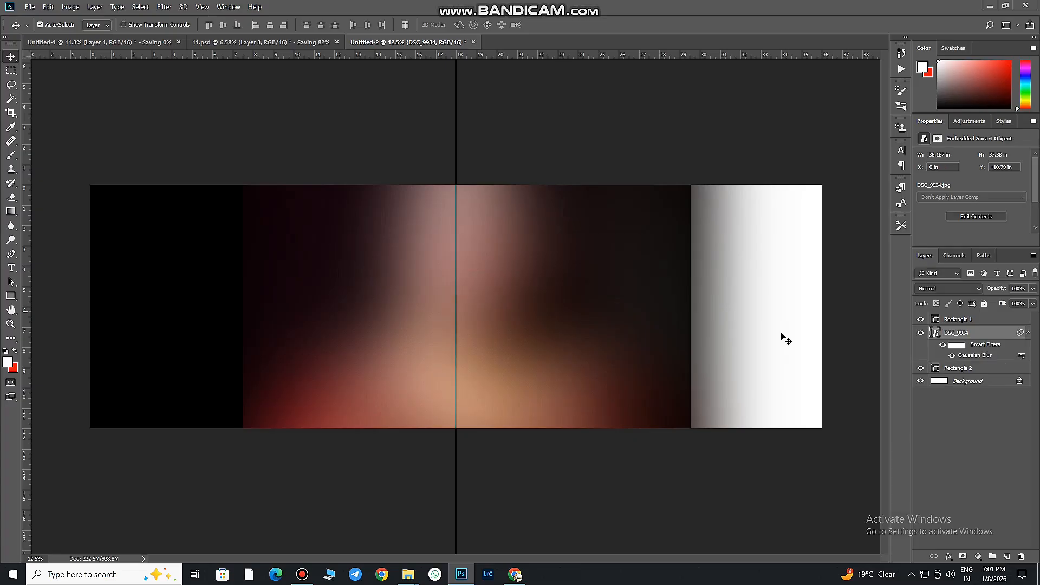
Step: Clip the blurred DSC_9934 photo to Rectangle 2 and shift it further up inside the shape
{"action": "right_click", "coordinate": [1001, 335]}
{"action": "left_click", "coordinate": [880, 337]}
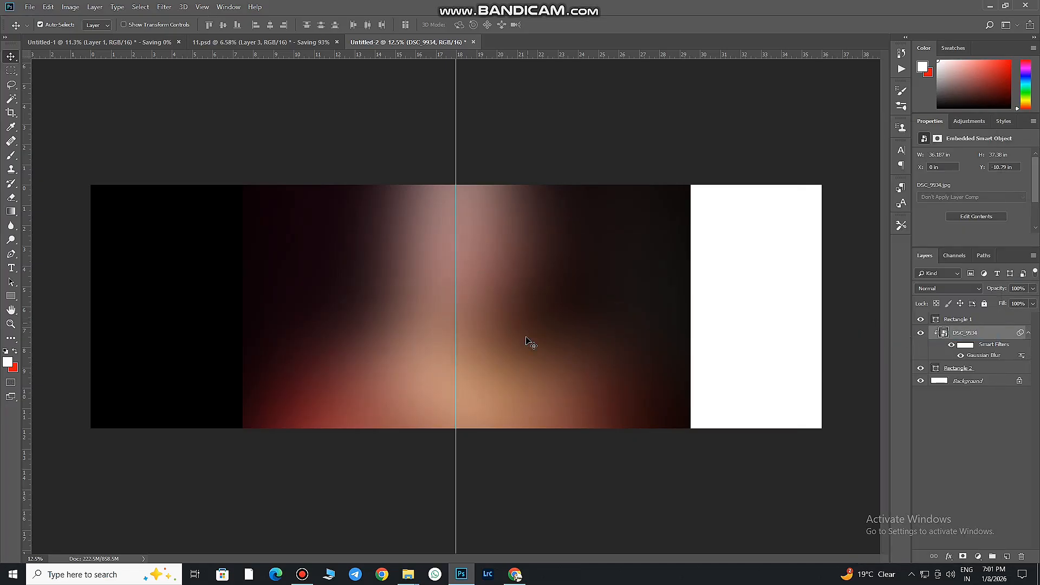
{"action": "left_click_drag", "start_coordinate": [516, 341], "coordinate": [516, 289]}
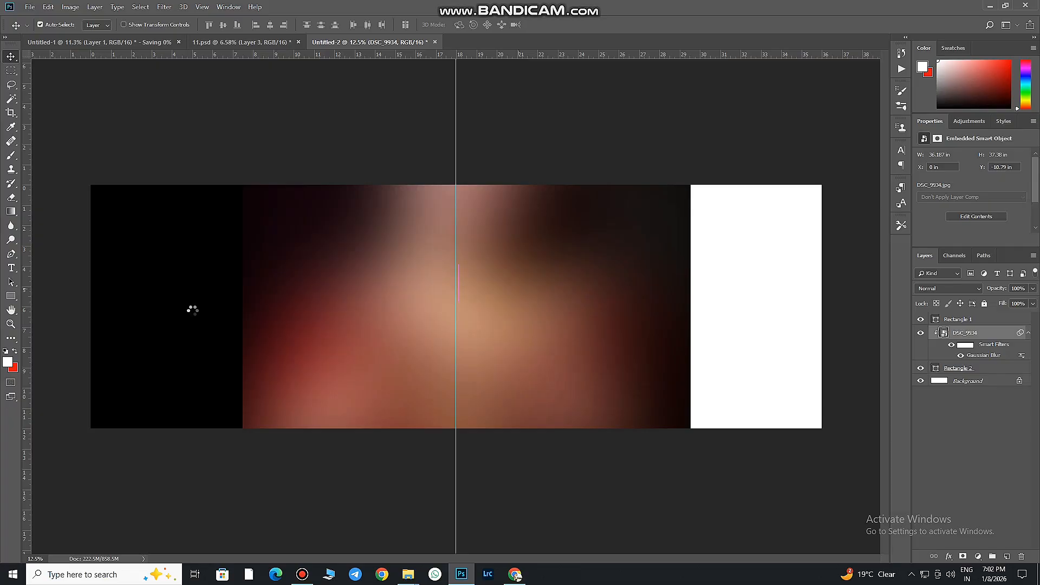
Step: Add a white 25 px inside stroke to Rectangle 1 and nudge the shape slightly
{"action": "left_click", "coordinate": [748, 296]}
{"action": "double_click", "coordinate": [1022, 319]}
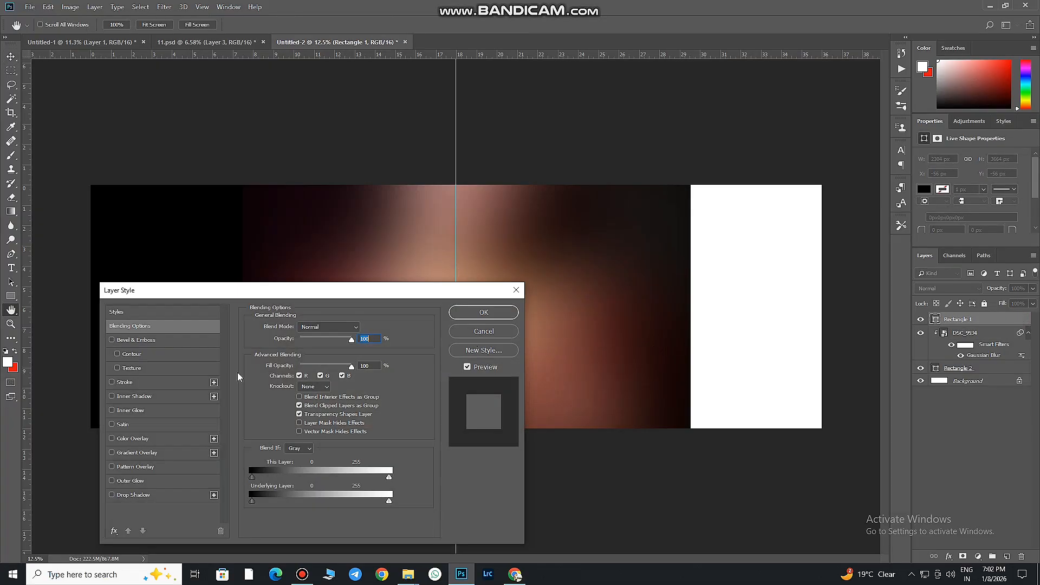
{"action": "left_click", "coordinate": [125, 382]}
{"action": "left_click", "coordinate": [277, 407]}
{"action": "left_click_drag", "start_coordinate": [707, 386], "coordinate": [679, 373]}
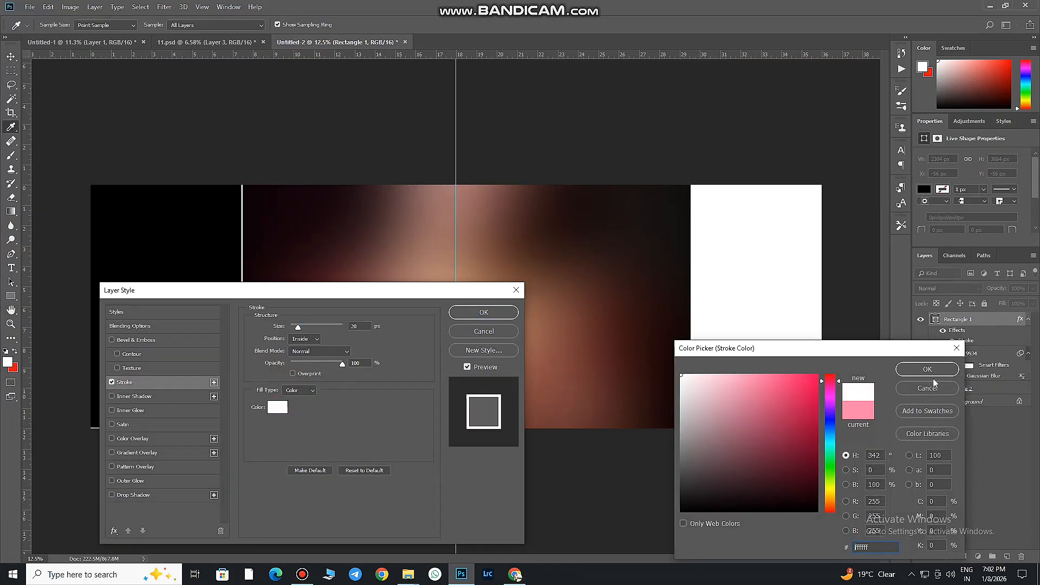
{"action": "left_click", "coordinate": [930, 370]}
{"action": "left_click_drag", "start_coordinate": [366, 326], "coordinate": [313, 343]}
{"action": "type", "text": "25"}
{"action": "left_click", "coordinate": [473, 312]}
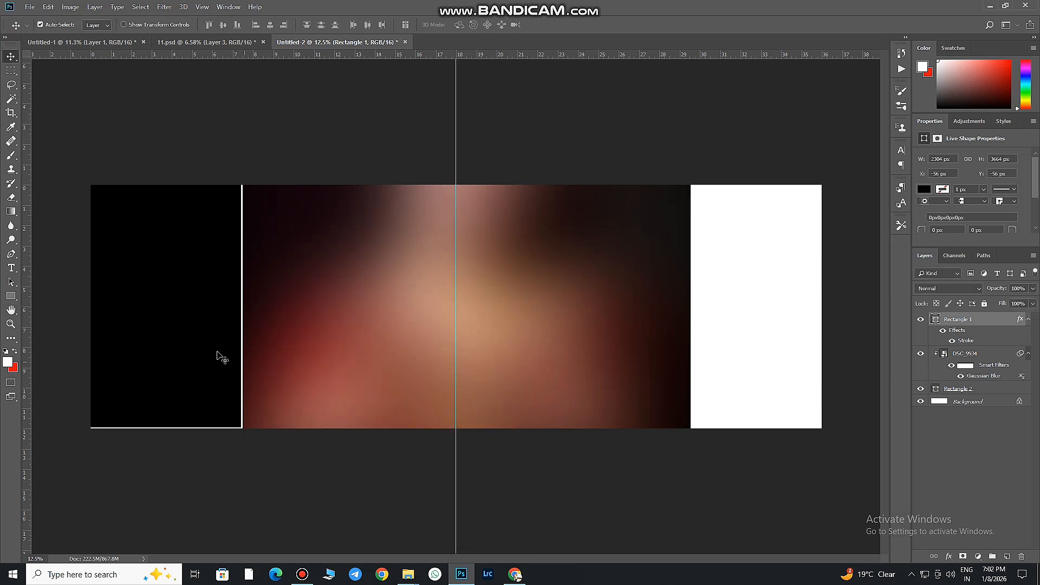
{"action": "left_click_drag", "start_coordinate": [206, 348], "coordinate": [205, 350]}
Step: Bring in the DSC_9899 photo and set its raw shadows to +24, temperature to +5 and tint to -8
{"action": "left_click", "coordinate": [408, 574]}
{"action": "left_click", "coordinate": [232, 530]}
{"action": "left_click_drag", "start_coordinate": [189, 136], "coordinate": [336, 421]}
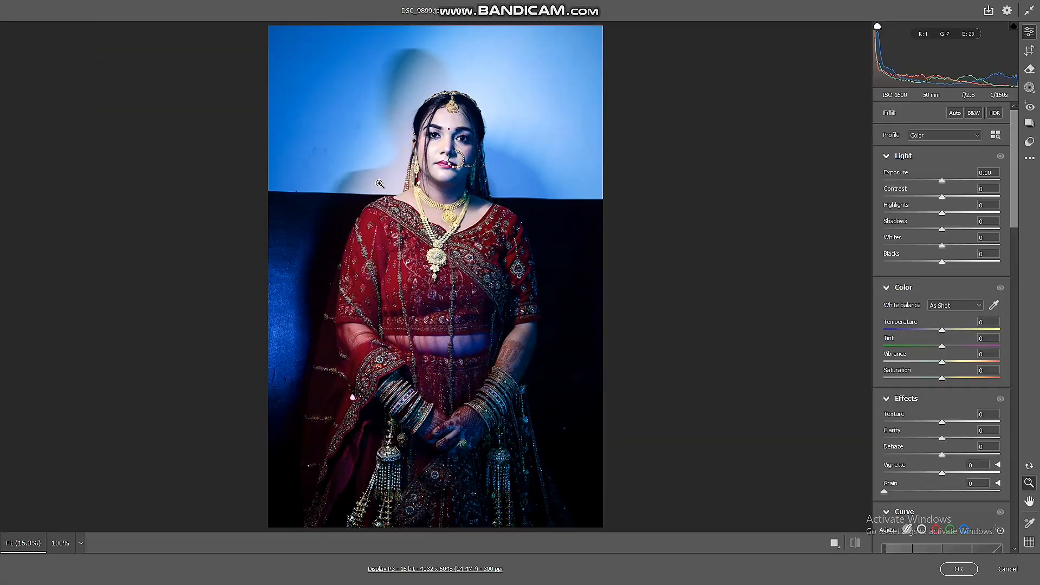
{"action": "double_click", "coordinate": [446, 148]}
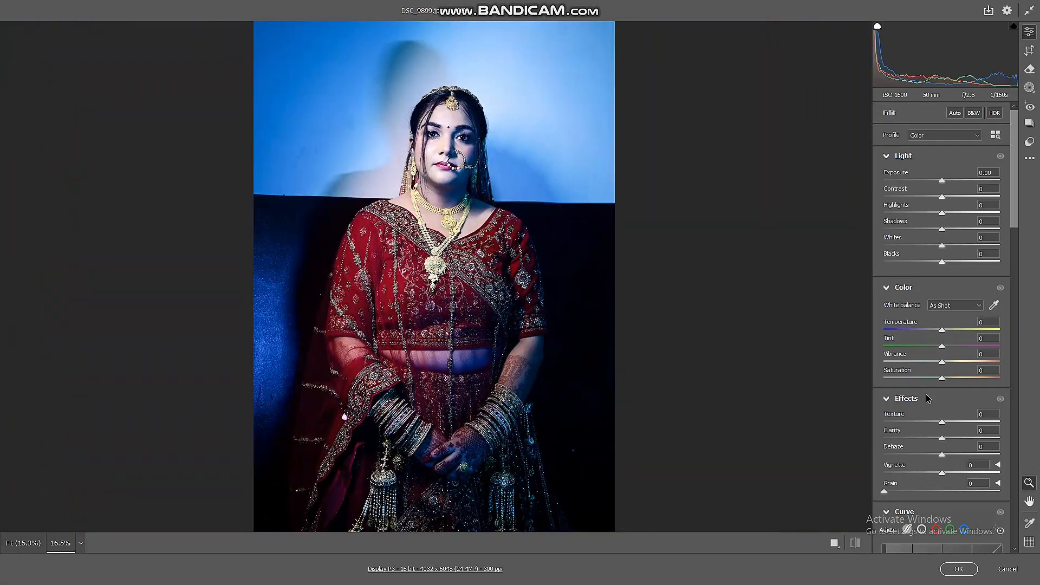
{"action": "left_click", "coordinate": [944, 330]}
{"action": "left_click", "coordinate": [957, 229]}
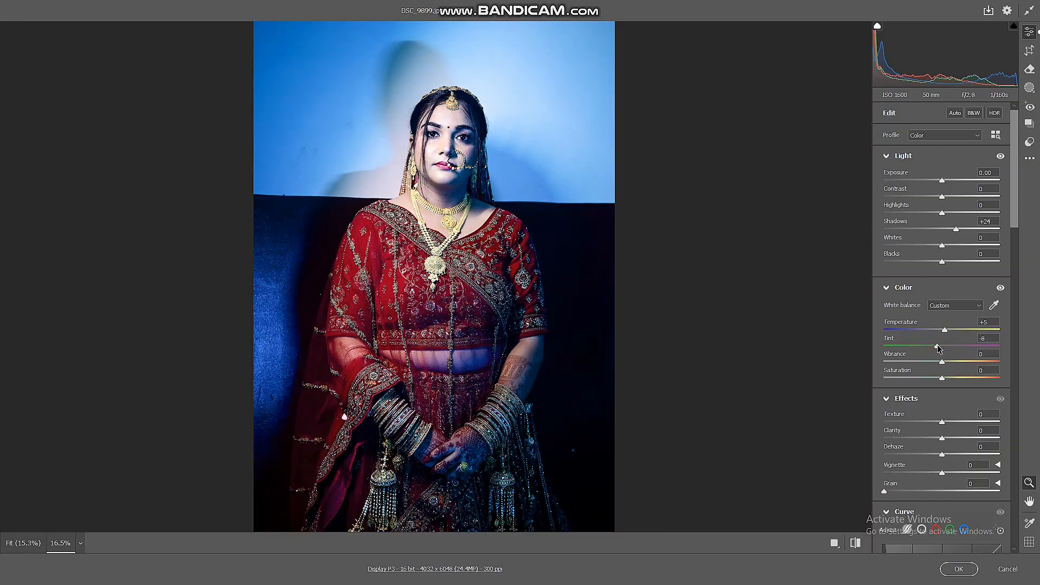
Step: Set the photo's texture to -12, vibrance to +11 and shadows to about +25, raise the blacks slightly, and accept the raw adjustments
{"action": "left_click_drag", "start_coordinate": [444, 138], "coordinate": [454, 202]}
{"action": "left_click", "coordinate": [935, 422]}
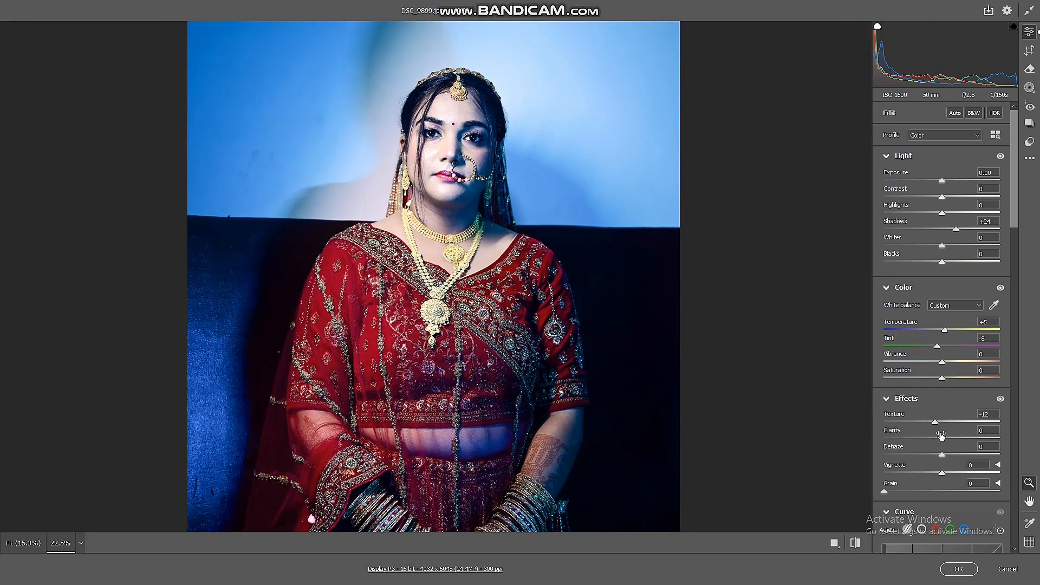
{"action": "left_click", "coordinate": [948, 362]}
{"action": "mouse_move", "coordinate": [956, 230]}
{"action": "left_mouse_down"}
{"action": "mouse_move", "coordinate": [968, 230]}
{"action": "mouse_move", "coordinate": [958, 230]}
{"action": "left_mouse_up"}
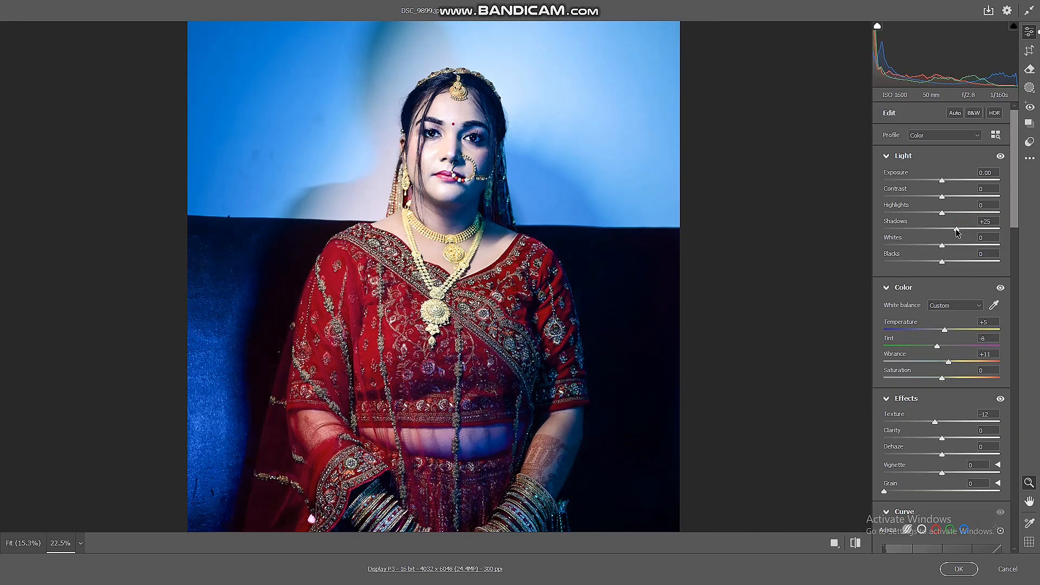
{"action": "left_click", "coordinate": [947, 262]}
{"action": "left_click", "coordinate": [959, 570]}
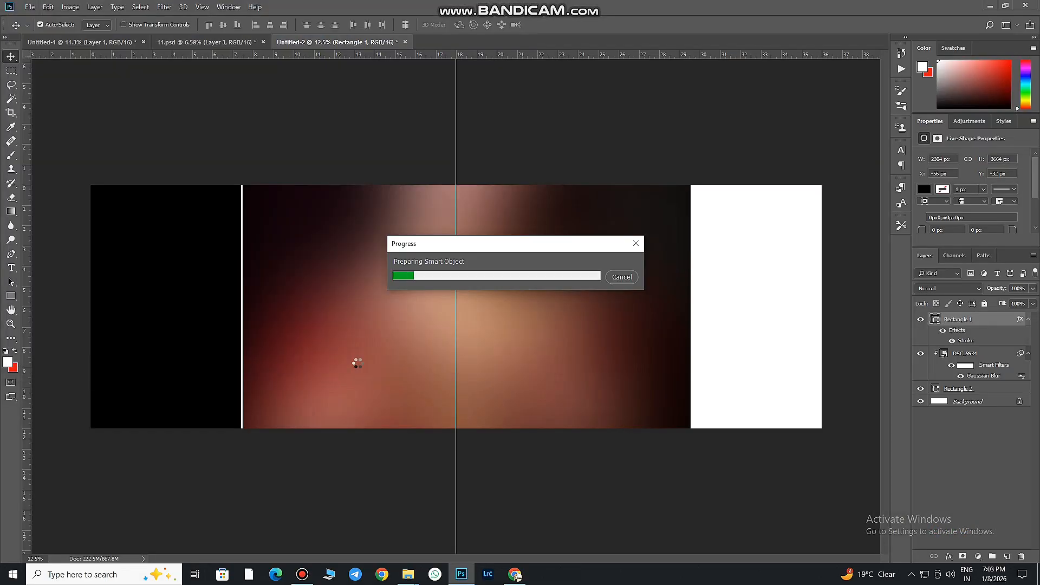
Step: Scale the DSC_9899 photo to about 75% over the black Rectangle 1, clip it to that shape and adjust its position
{"action": "left_click_drag", "start_coordinate": [427, 310], "coordinate": [144, 306]}
{"action": "left_click_drag", "start_coordinate": [252, 425], "coordinate": [273, 455]}
{"action": "left_click_drag", "start_coordinate": [239, 392], "coordinate": [228, 403]}
{"action": "left_click", "coordinate": [378, 24]}
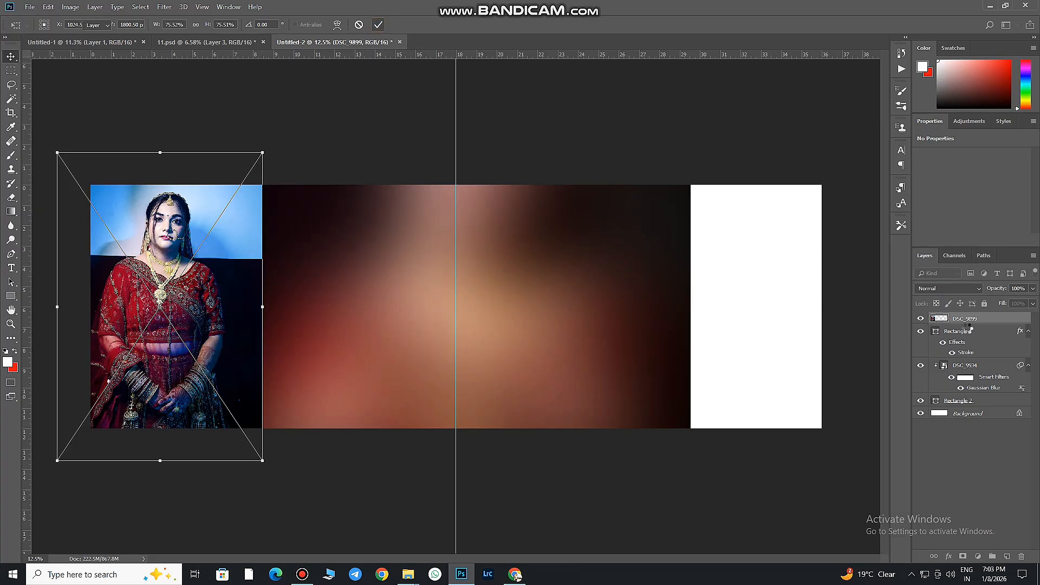
{"action": "left_click", "coordinate": [962, 325], "text": "alt"}
{"action": "left_click_drag", "start_coordinate": [189, 277], "coordinate": [193, 276]}
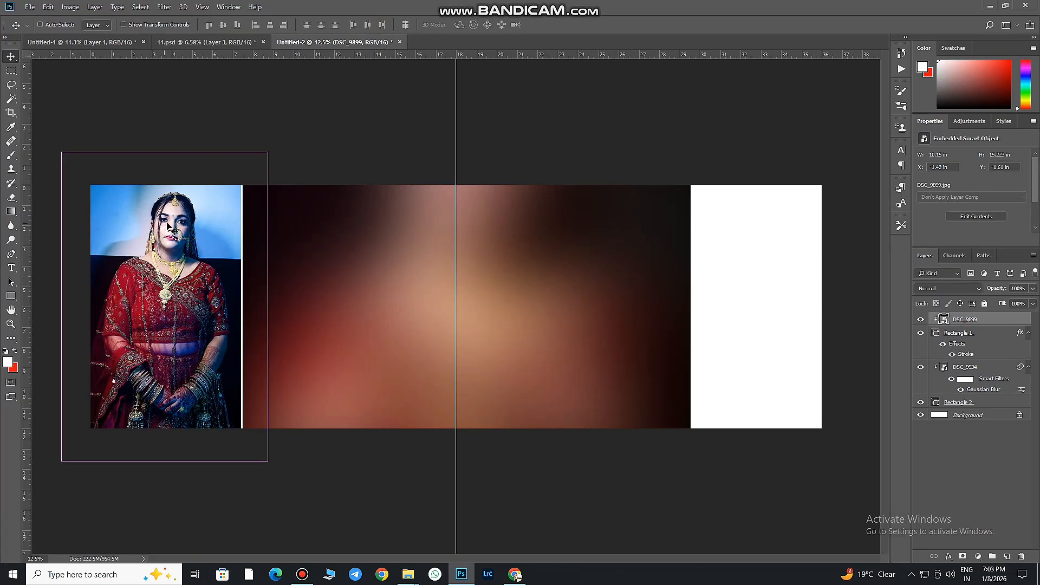
{"action": "left_click_drag", "start_coordinate": [174, 220], "coordinate": [201, 302]}
{"action": "left_click_drag", "start_coordinate": [265, 301], "coordinate": [346, 302]}
{"action": "left_click_drag", "start_coordinate": [303, 241], "coordinate": [211, 258]}
{"action": "left_click_drag", "start_coordinate": [304, 326], "coordinate": [300, 261]}
{"action": "scroll", "coordinate": [406, 301], "scroll_direction": "down", "scroll_amount": 3}
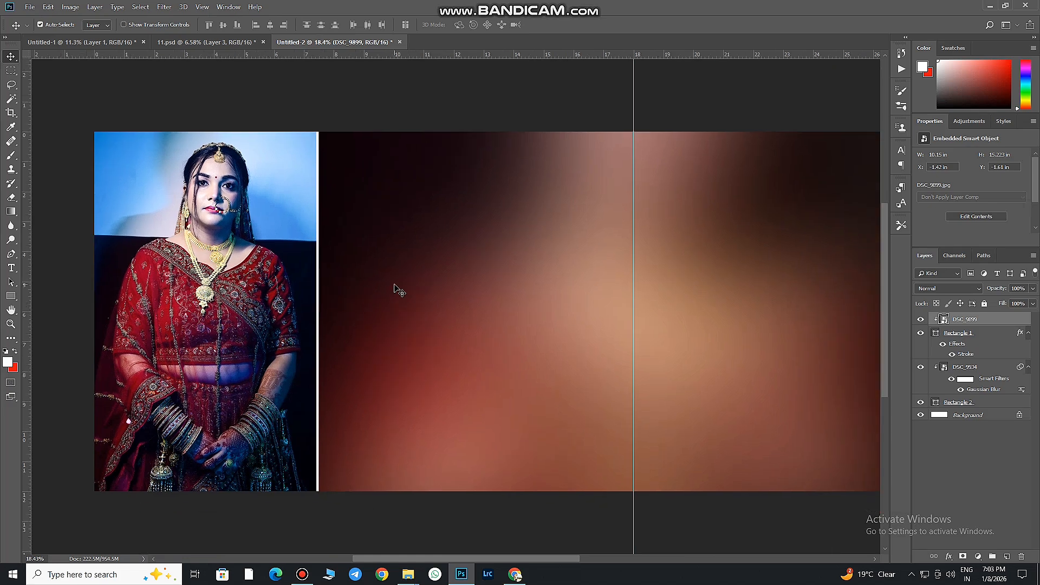
{"action": "left_click_drag", "start_coordinate": [435, 301], "coordinate": [340, 281]}
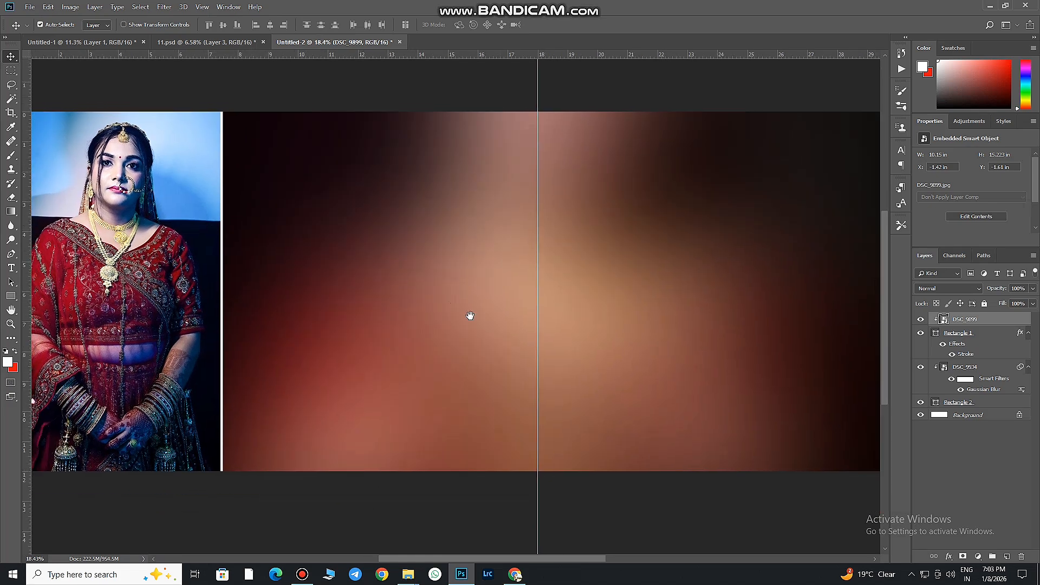
{"action": "left_click_drag", "start_coordinate": [483, 318], "coordinate": [447, 321]}
{"action": "left_click_drag", "start_coordinate": [404, 276], "coordinate": [384, 290]}
Step: Bring in DSC_9933 above the blurred layer with exposure -0.35, highlights -8, shadows +26, whites -6, blacks -15 and a slightly cooler temperature
{"action": "left_click", "coordinate": [577, 303], "text": "ctrl"}
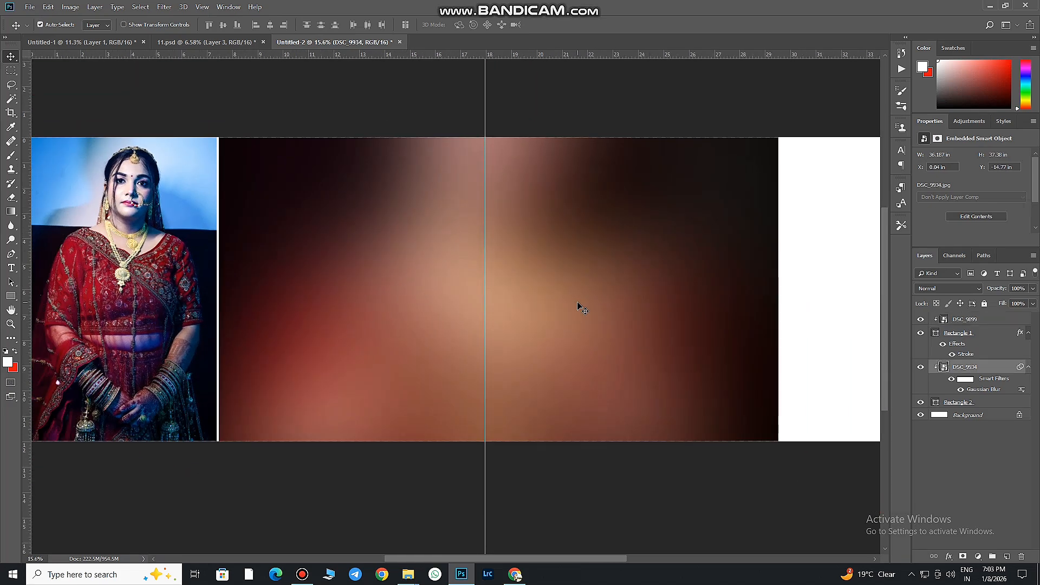
{"action": "left_click", "coordinate": [461, 574]}
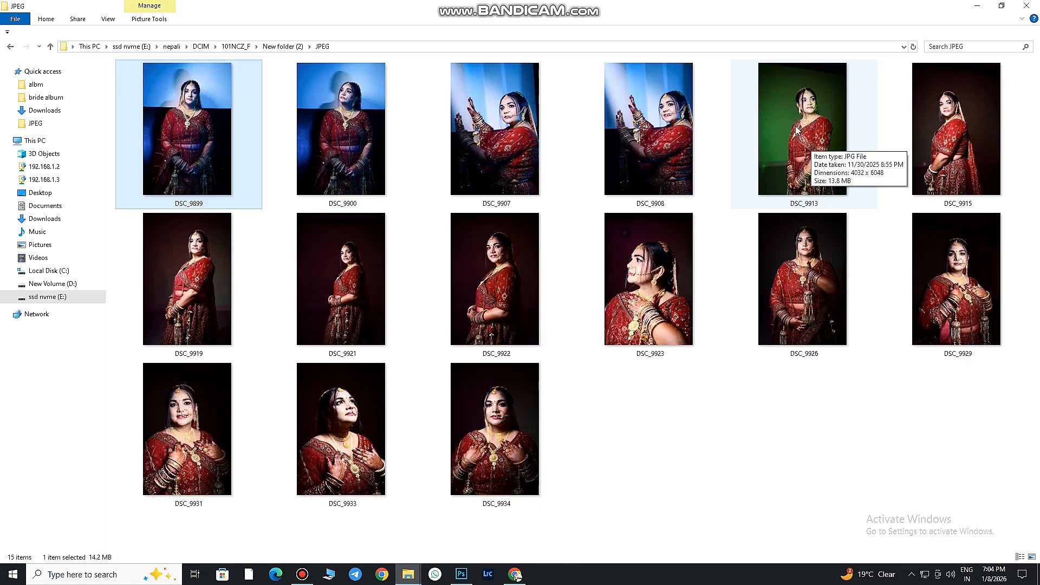
{"action": "left_click_drag", "start_coordinate": [343, 412], "coordinate": [495, 458]}
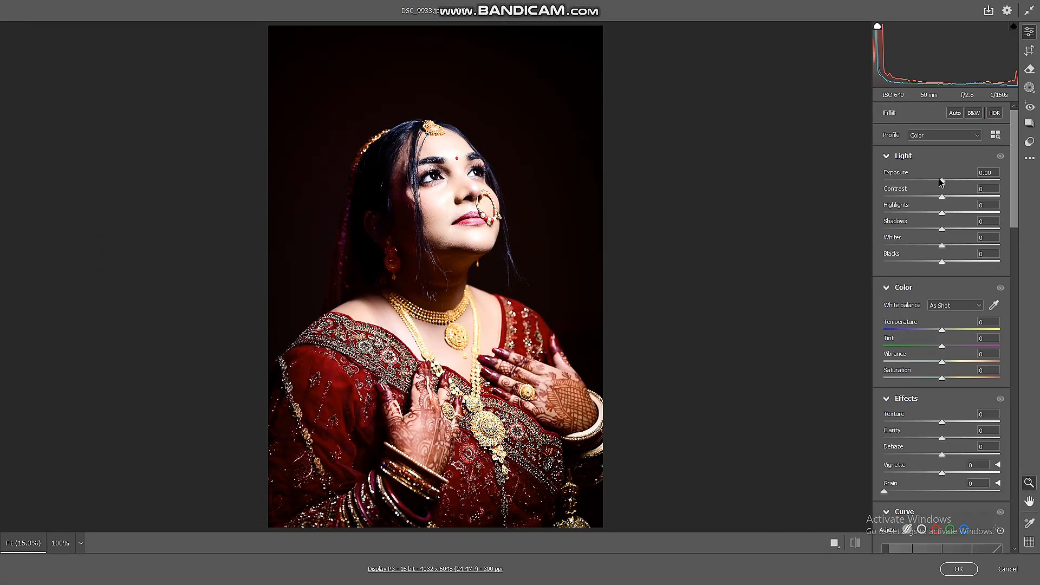
{"action": "left_click_drag", "start_coordinate": [941, 179], "coordinate": [935, 263]}
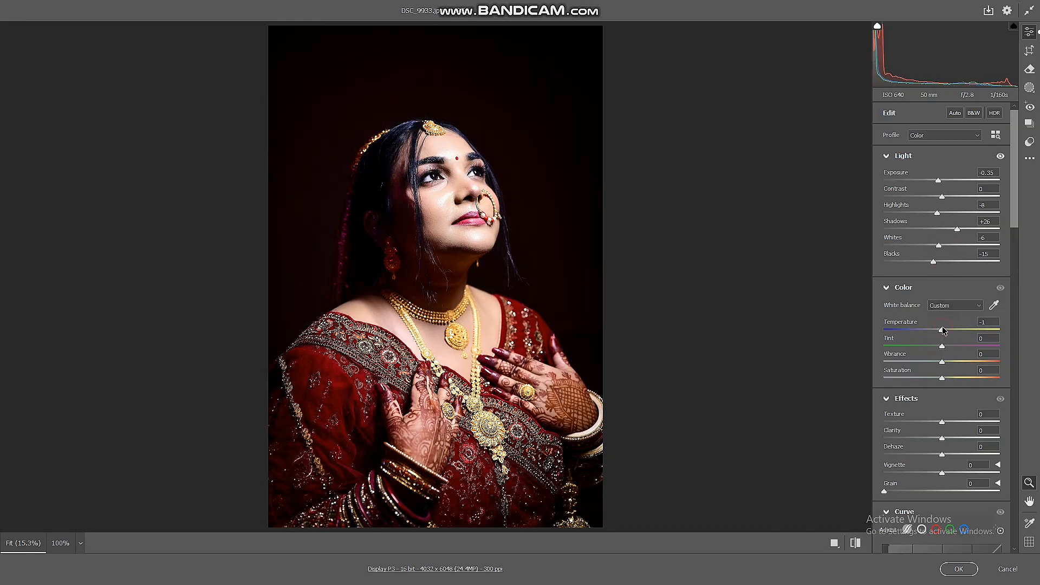
{"action": "left_click", "coordinate": [950, 571]}
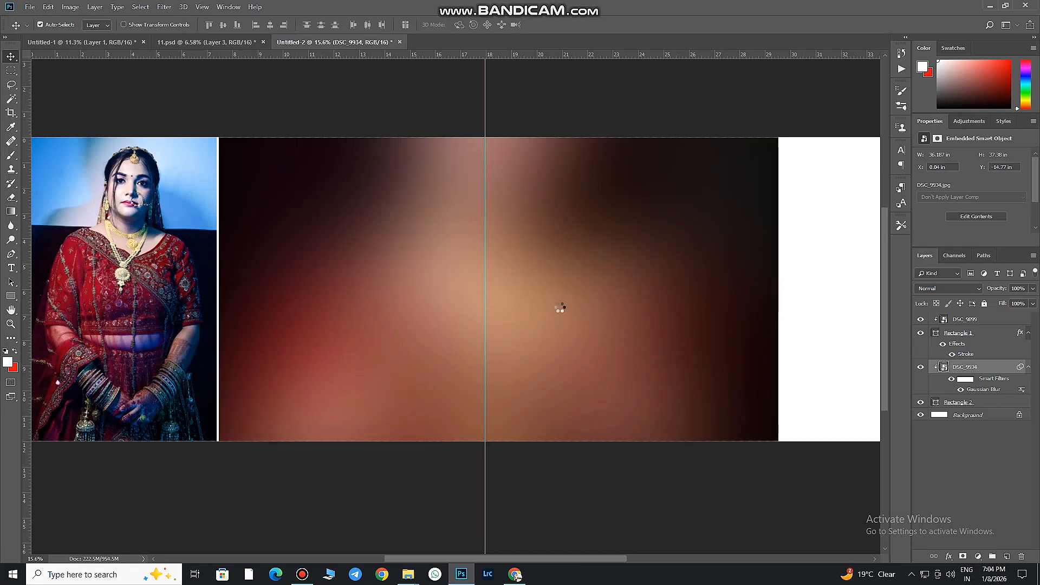
Step: Scale the DSC_9933 photo to about 83% and position it over the blurred background just right of the centre guide
{"action": "left_click_drag", "start_coordinate": [510, 313], "coordinate": [646, 325]}
{"action": "scroll", "coordinate": [646, 325], "scroll_direction": "down", "scroll_amount": 4}
{"action": "left_click_drag", "start_coordinate": [462, 416], "coordinate": [336, 440]}
{"action": "left_click_drag", "start_coordinate": [590, 322], "coordinate": [603, 336]}
{"action": "left_click_drag", "start_coordinate": [652, 158], "coordinate": [635, 185]}
{"action": "mouse_move", "coordinate": [615, 272]}
{"action": "left_mouse_down"}
{"action": "mouse_move", "coordinate": [617, 255]}
{"action": "mouse_move", "coordinate": [620, 263]}
{"action": "left_mouse_up"}
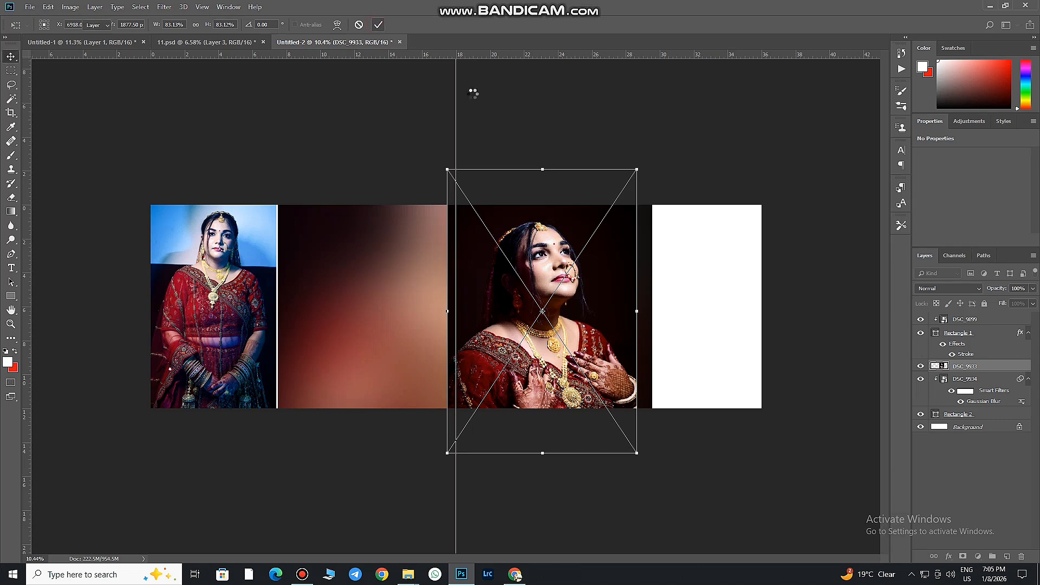
Step: Hide the DSC_9933 photo with a black layer mask and paint the bride back in with a 2100 px white soft brush at 51% opacity
{"action": "left_click", "coordinate": [959, 556], "text": "alt"}
{"action": "key", "text": "b"}
{"action": "key", "text": "d"}
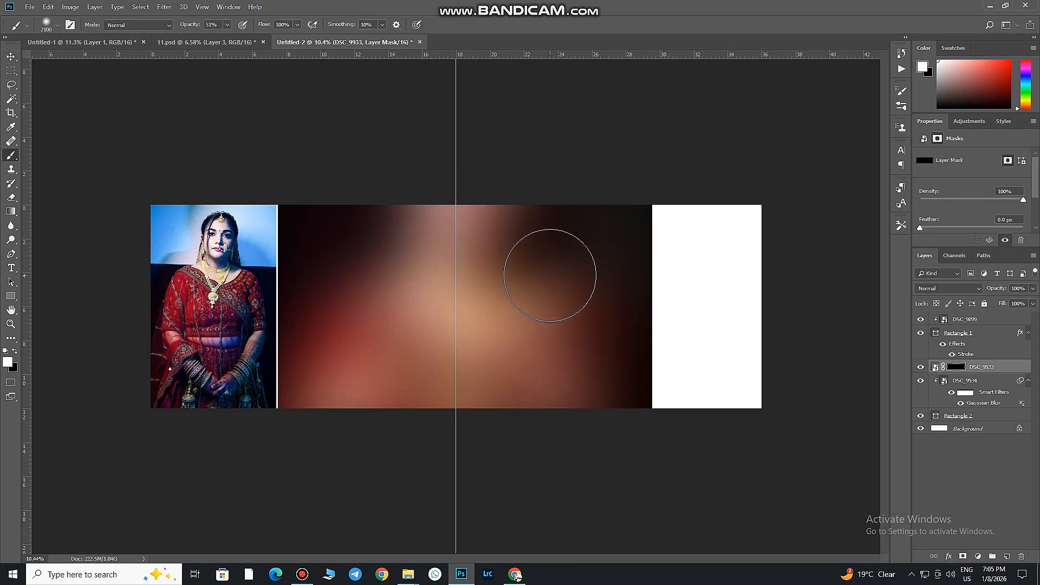
{"action": "mouse_move", "coordinate": [550, 272]}
{"action": "left_mouse_down"}
{"action": "mouse_move", "coordinate": [517, 278]}
{"action": "mouse_move", "coordinate": [573, 294]}
{"action": "mouse_move", "coordinate": [536, 347]}
{"action": "mouse_move", "coordinate": [568, 254]}
{"action": "mouse_move", "coordinate": [545, 276]}
{"action": "mouse_move", "coordinate": [541, 258]}
{"action": "mouse_move", "coordinate": [560, 333]}
{"action": "mouse_move", "coordinate": [548, 253]}
{"action": "mouse_move", "coordinate": [531, 305]}
{"action": "mouse_move", "coordinate": [574, 331]}
{"action": "mouse_move", "coordinate": [521, 317]}
{"action": "mouse_move", "coordinate": [519, 354]}
{"action": "mouse_move", "coordinate": [453, 290]}
{"action": "left_mouse_up"}
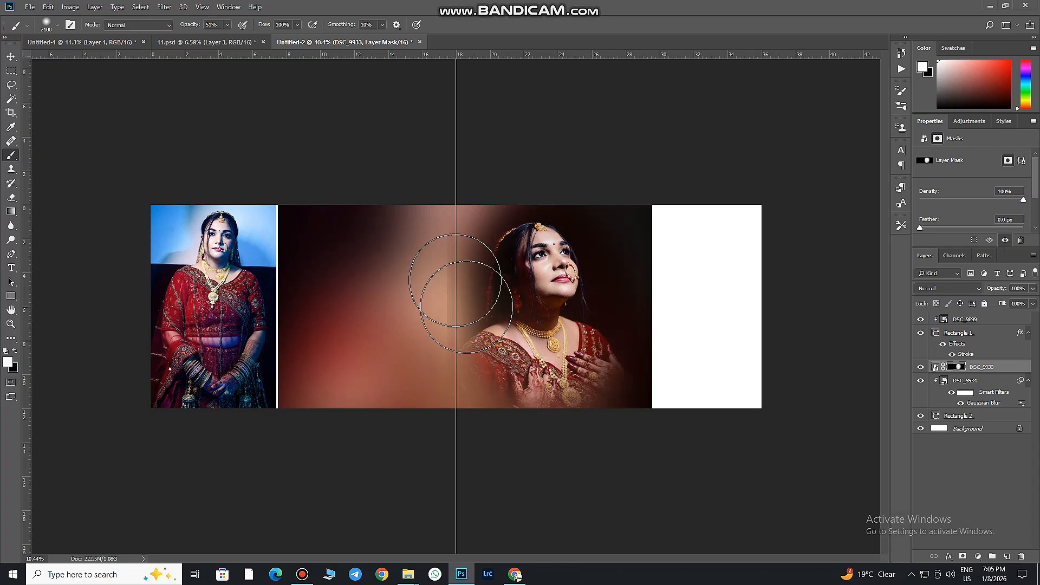
Step: Shrink the brush to 1400 px and paint black on the mask along the photo's left edge to blend it into the background
{"action": "key", "text": "bracketleft"}
{"action": "key", "text": "bracketleft"}
{"action": "key", "text": "bracketleft"}
{"action": "key", "text": "bracketleft"}
{"action": "key", "text": "bracketleft"}
{"action": "key", "text": "bracketleft"}
{"action": "key", "text": "bracketleft"}
{"action": "key", "text": "x"}
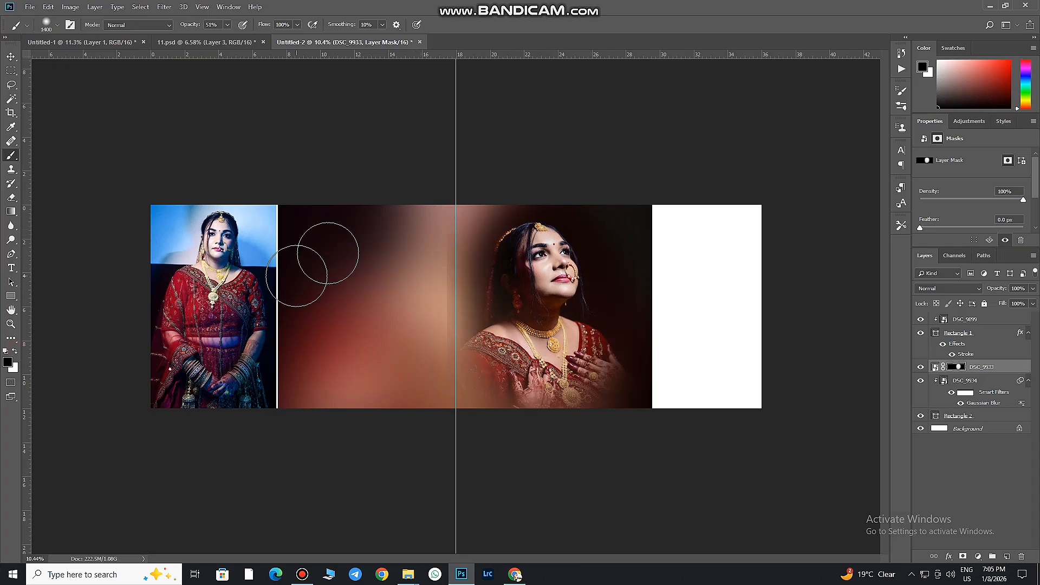
{"action": "left_click_drag", "start_coordinate": [434, 330], "coordinate": [424, 393]}
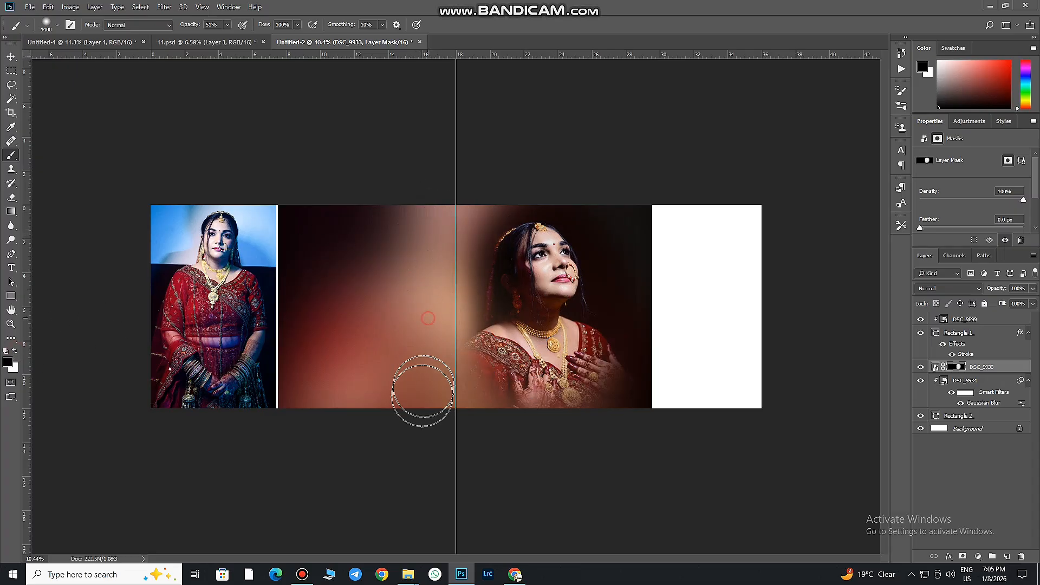
Step: Set the DSC_9933 layer to Luminosity at about 88% opacity and nudge the photo slightly to the right
{"action": "key", "text": "v"}
{"action": "left_click", "coordinate": [979, 289]}
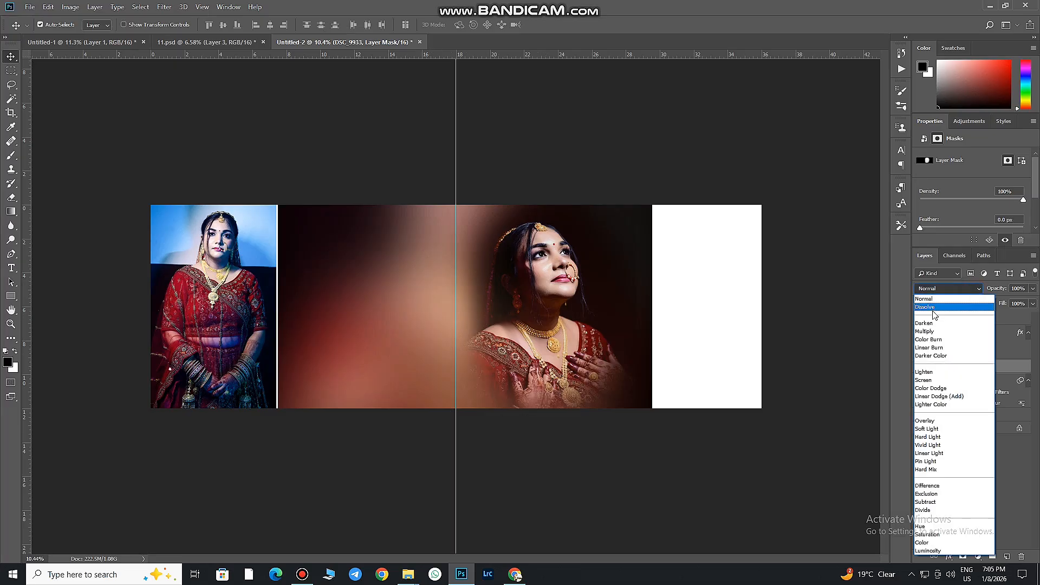
{"action": "left_click", "coordinate": [953, 552]}
{"action": "left_click", "coordinate": [1033, 288]}
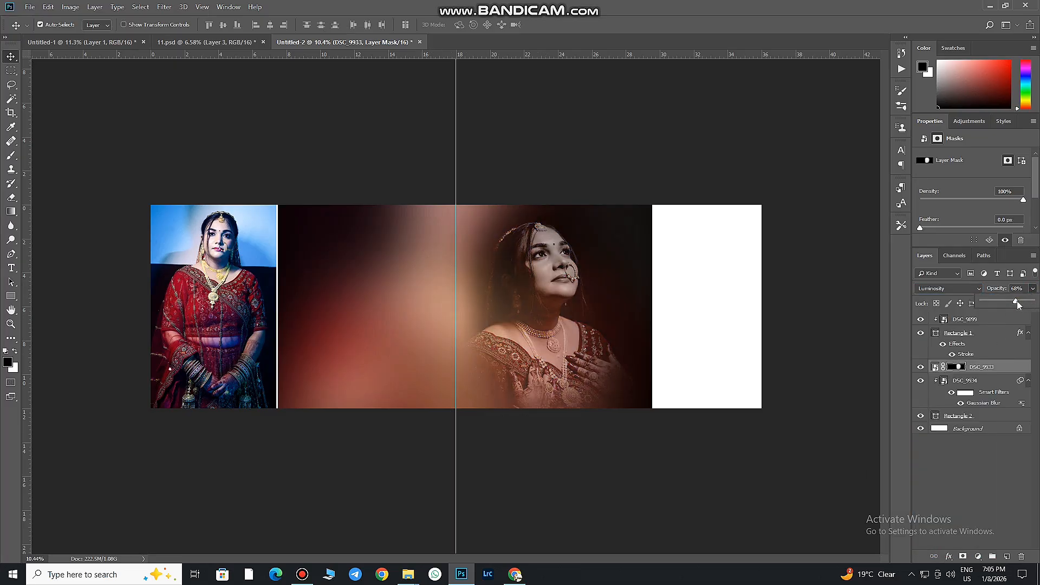
{"action": "left_click_drag", "start_coordinate": [1032, 302], "coordinate": [1029, 308]}
{"action": "left_click_drag", "start_coordinate": [552, 275], "coordinate": [562, 274]}
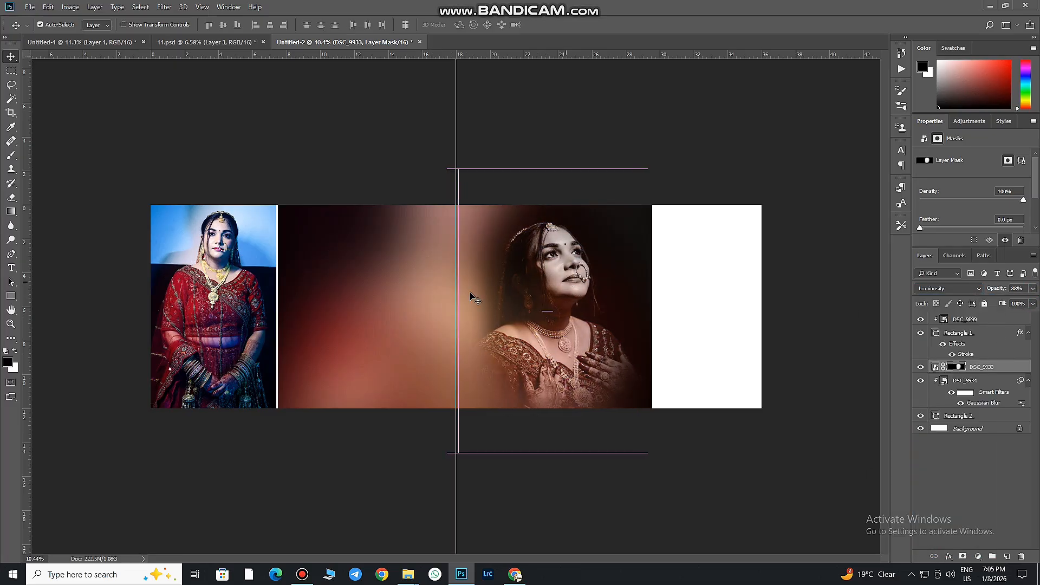
Step: Draw a black rectangle about 1382 x 2126 px directly above the DSC_9933 layer, left of the centre guide
{"action": "scroll", "coordinate": [554, 258], "scroll_direction": "up", "scroll_amount": 2}
{"action": "left_click", "coordinate": [320, 291]}
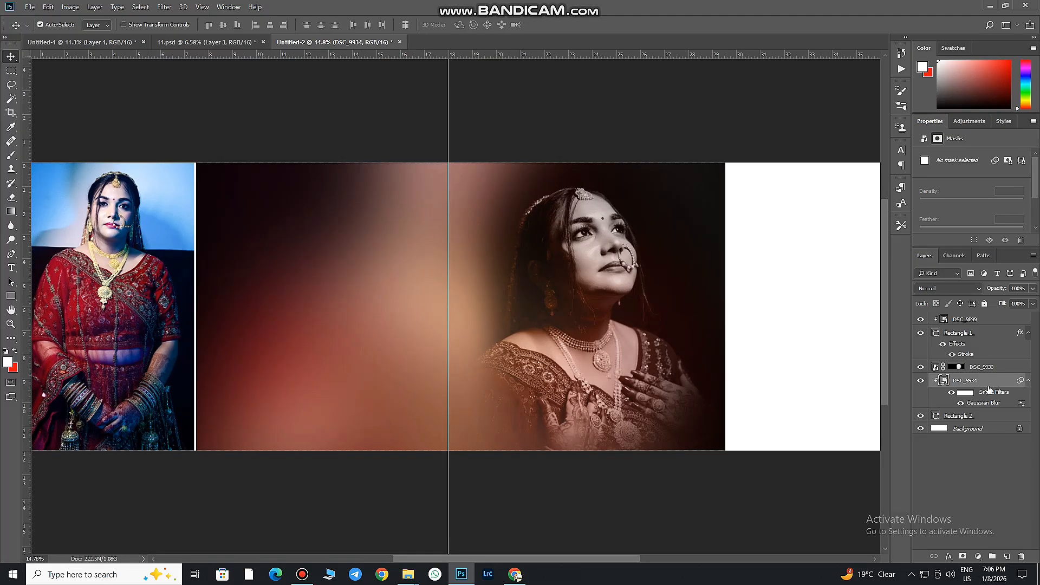
{"action": "left_click", "coordinate": [986, 367]}
{"action": "left_click", "coordinate": [10, 296]}
{"action": "mouse_move", "coordinate": [316, 233]}
{"action": "left_mouse_down"}
{"action": "mouse_move", "coordinate": [401, 393]}
{"action": "mouse_move", "coordinate": [426, 403]}
{"action": "left_mouse_up"}
{"action": "left_click", "coordinate": [429, 404]}
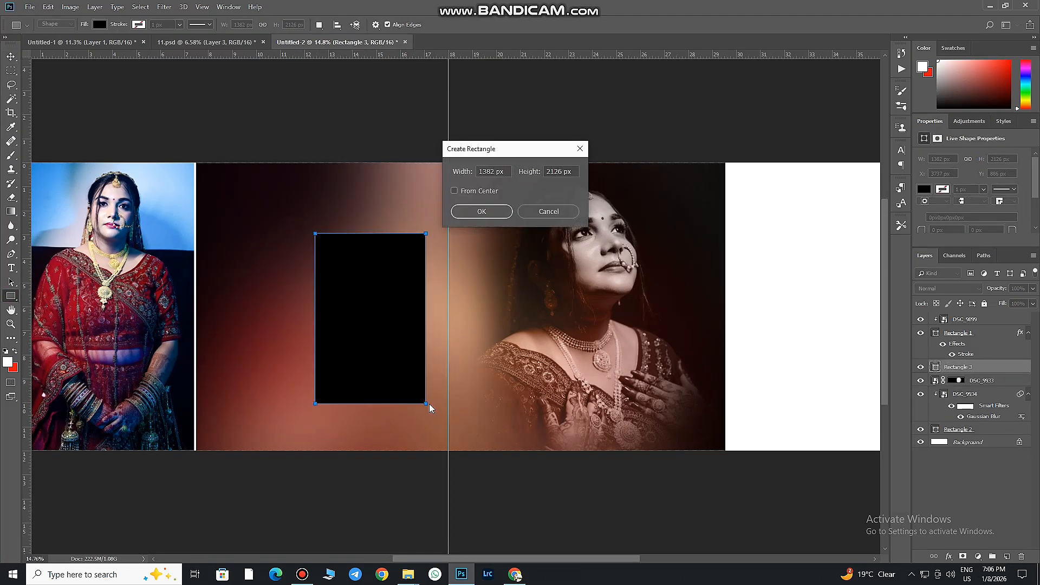
{"action": "left_click", "coordinate": [548, 212]}
{"action": "left_click", "coordinate": [901, 225]}
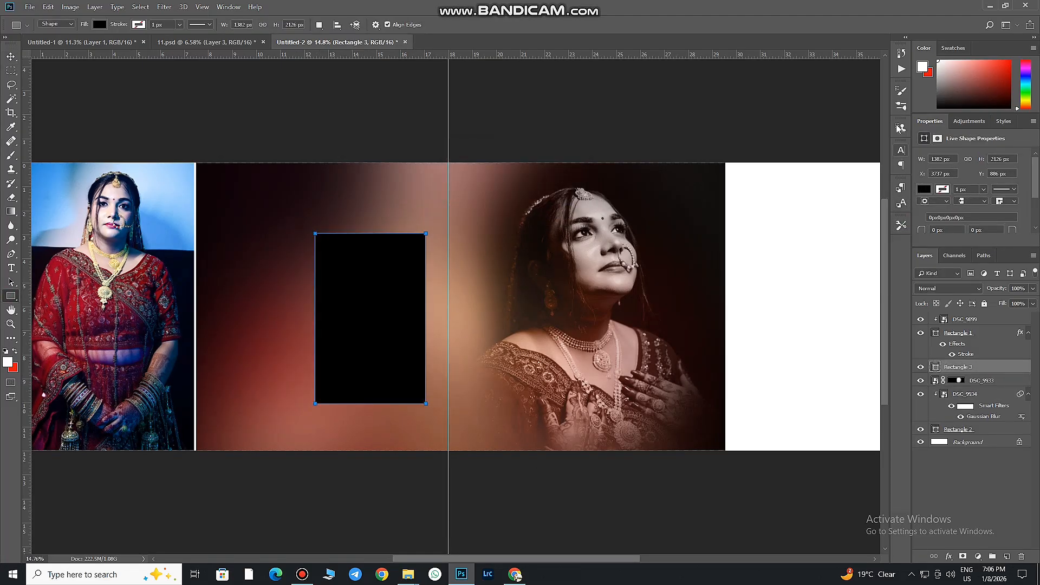
{"action": "left_click", "coordinate": [901, 91]}
{"action": "left_click", "coordinate": [899, 103]}
{"action": "left_click", "coordinate": [900, 54]}
{"action": "left_click", "coordinate": [900, 53]}
{"action": "left_click", "coordinate": [901, 186]}
{"action": "left_click", "coordinate": [903, 201]}
{"action": "left_click", "coordinate": [903, 201]}
{"action": "left_click", "coordinate": [903, 202]}
{"action": "left_click", "coordinate": [902, 202]}
Step: Round all corners of the black rectangle to 691 px and shift the resulting pill shape slightly up and left
{"action": "left_click_drag", "start_coordinate": [1005, 253], "coordinate": [1012, 316]}
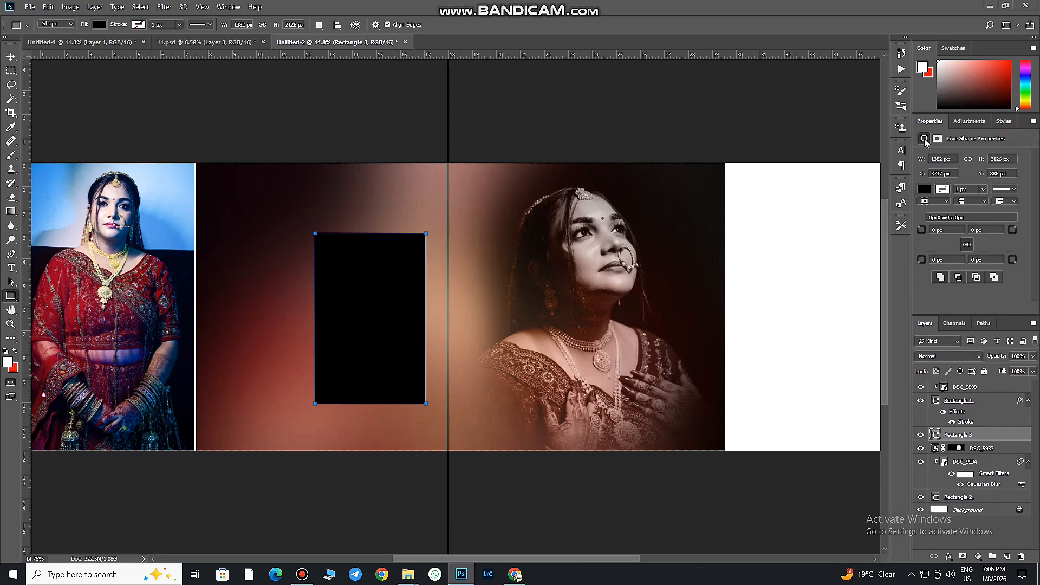
{"action": "left_click_drag", "start_coordinate": [1030, 231], "coordinate": [991, 232]}
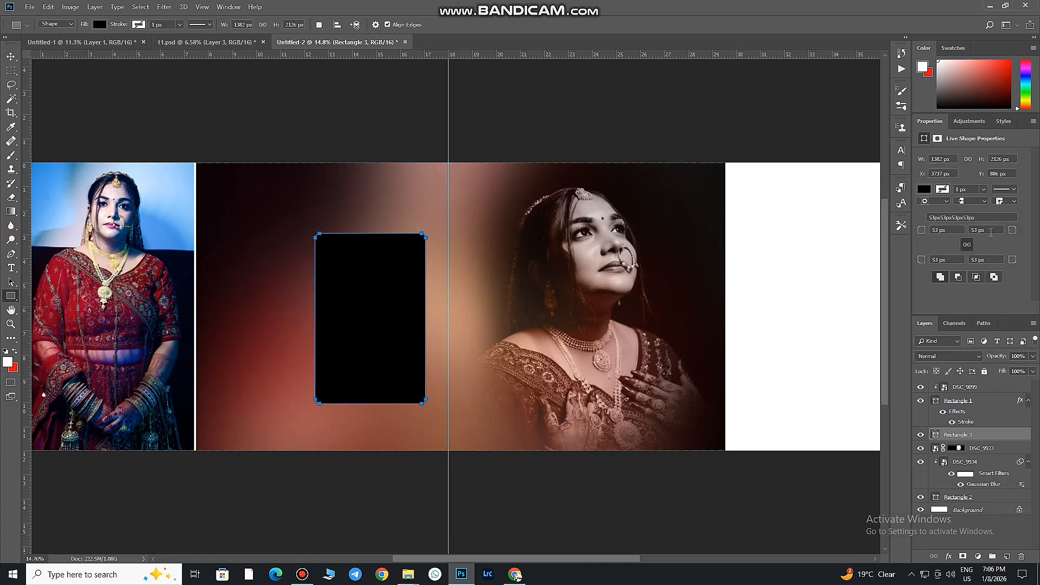
{"action": "left_click_drag", "start_coordinate": [945, 260], "coordinate": [1038, 260]}
{"action": "left_click_drag", "start_coordinate": [920, 258], "coordinate": [1038, 259]}
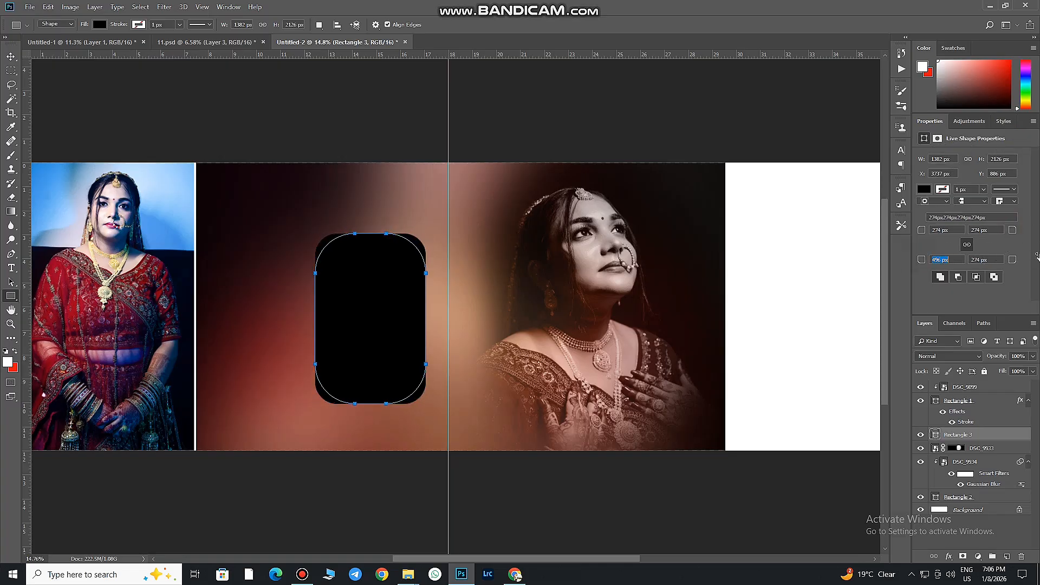
{"action": "left_click_drag", "start_coordinate": [919, 252], "coordinate": [1025, 259]}
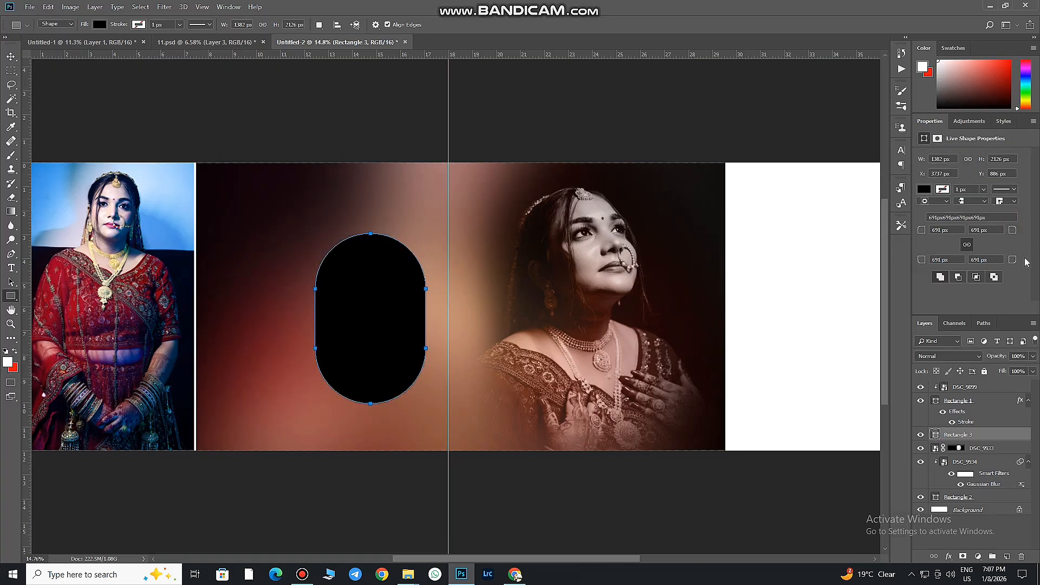
{"action": "left_click", "coordinate": [11, 59]}
{"action": "left_click_drag", "start_coordinate": [969, 316], "coordinate": [968, 283]}
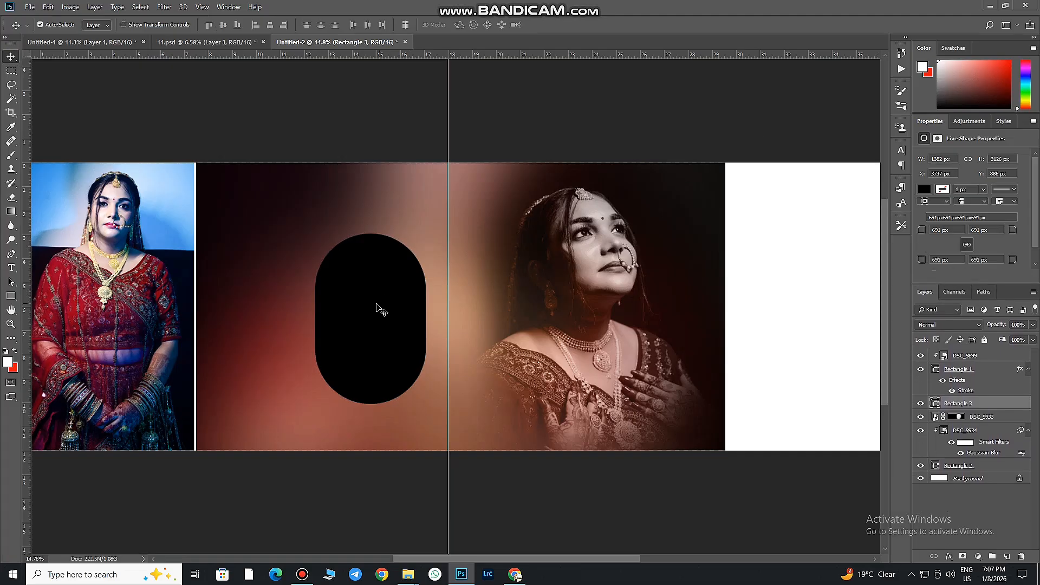
{"action": "left_click_drag", "start_coordinate": [375, 304], "coordinate": [364, 298]}
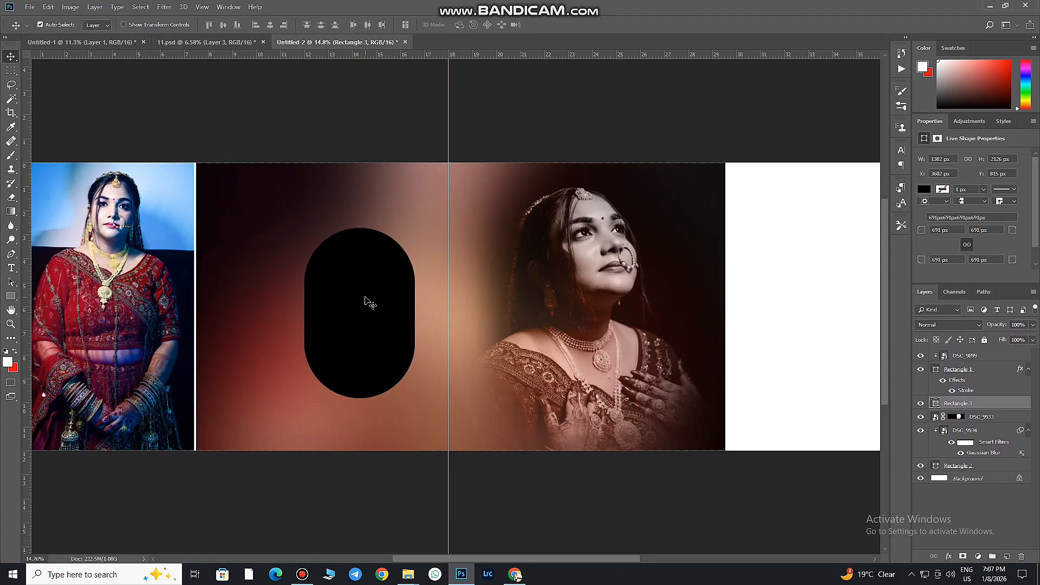
Step: Duplicate the black pill shape and recolour the lower one light grey
{"action": "key", "text": "ctrl+j"}
{"action": "double_click", "coordinate": [935, 416]}
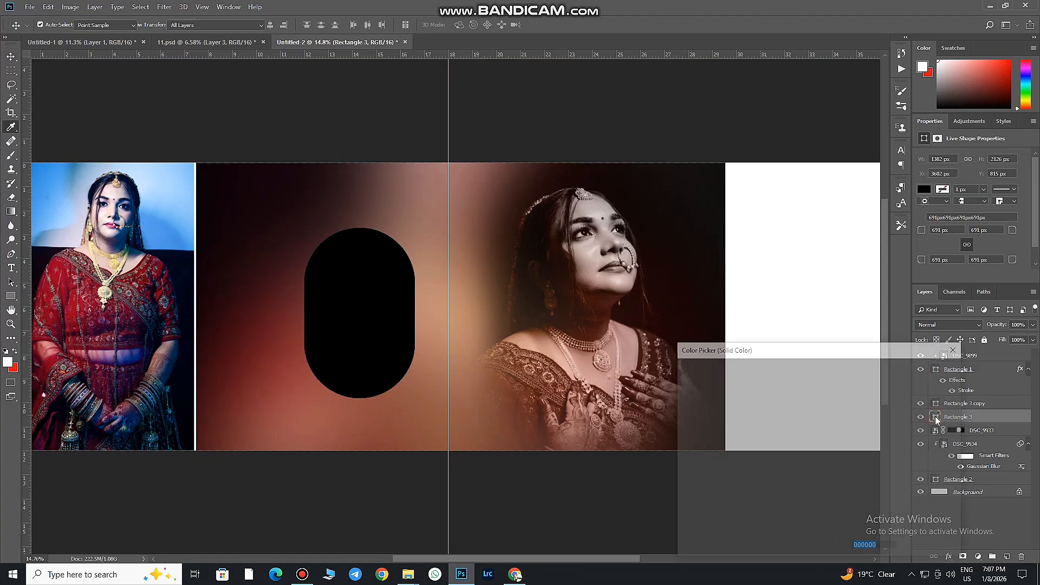
{"action": "left_click", "coordinate": [916, 369]}
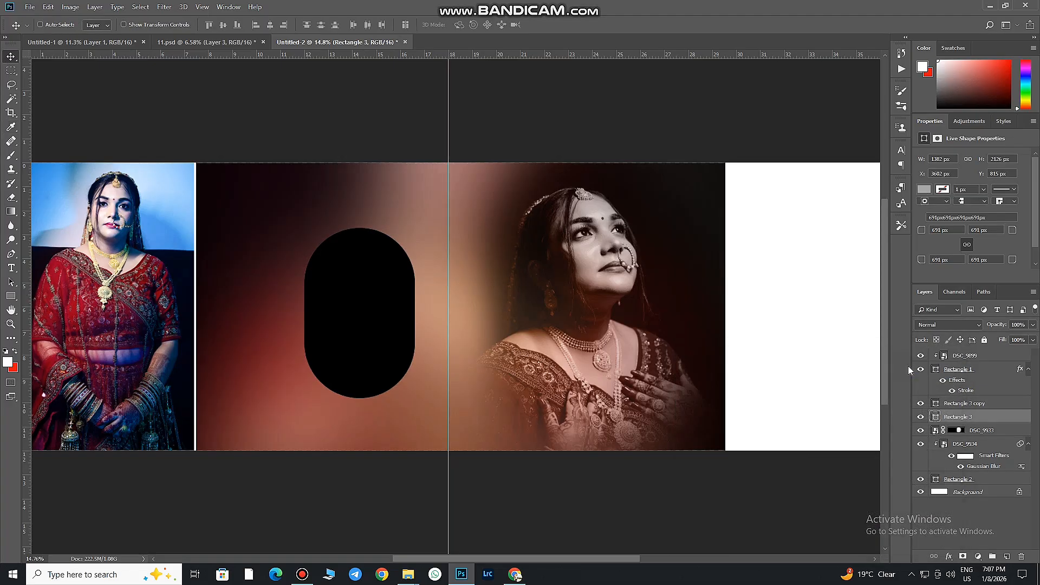
Step: Scale the grey pill to about 140% around its centre and set its corner radii to 965 px
{"action": "key", "text": "ctrl+t"}
{"action": "left_click_drag", "start_coordinate": [417, 399], "coordinate": [439, 434]}
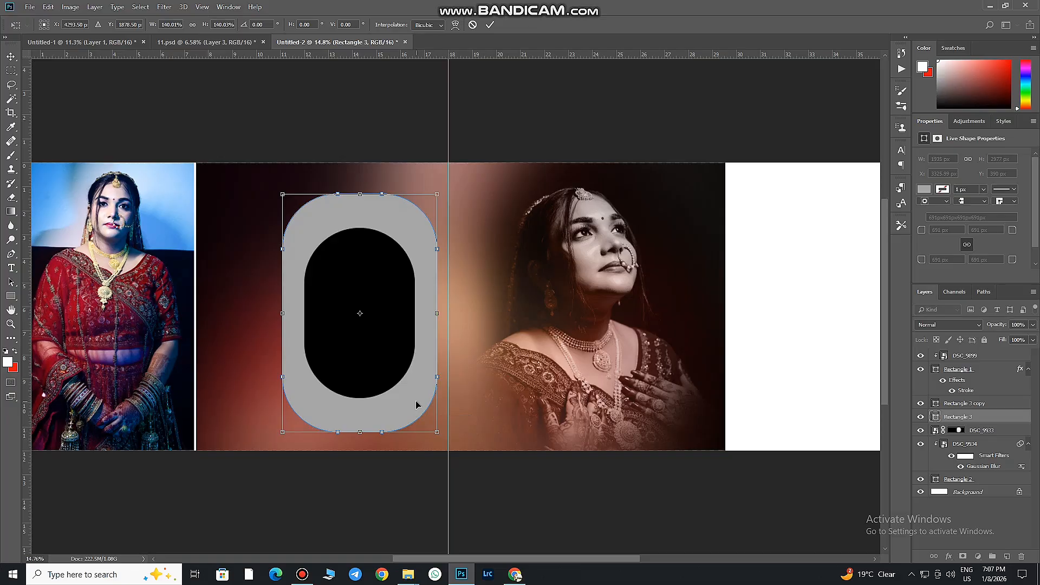
{"action": "left_click", "coordinate": [490, 24]}
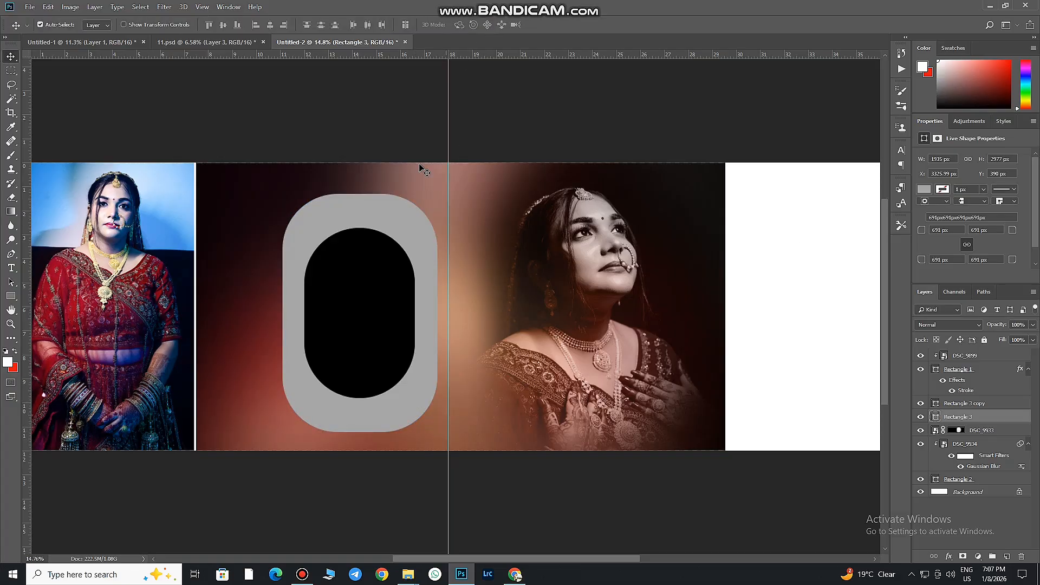
{"action": "left_click", "coordinate": [11, 298]}
{"action": "left_click_drag", "start_coordinate": [924, 231], "coordinate": [1037, 240]}
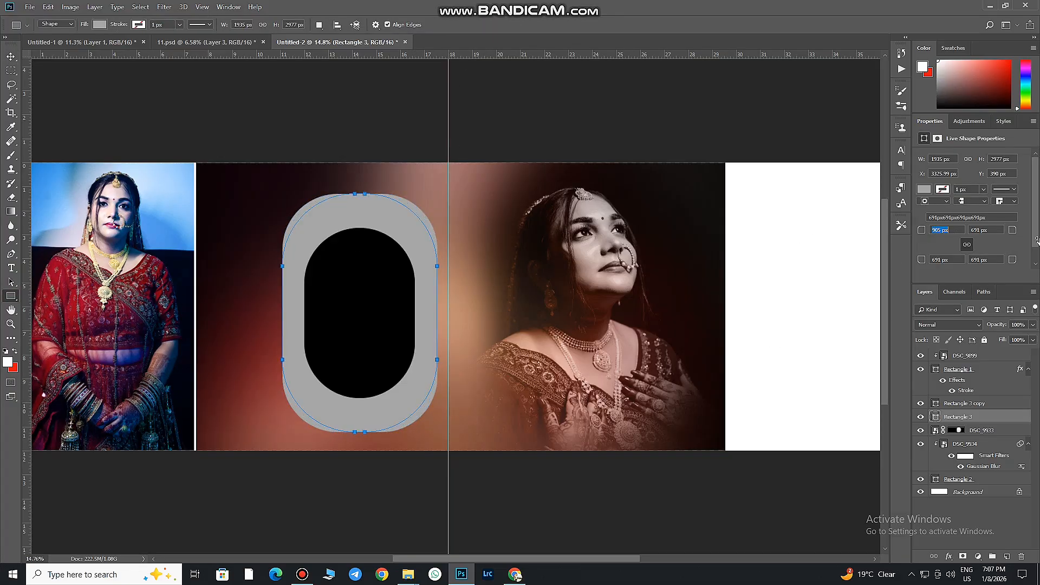
{"action": "left_click_drag", "start_coordinate": [921, 231], "coordinate": [953, 230]}
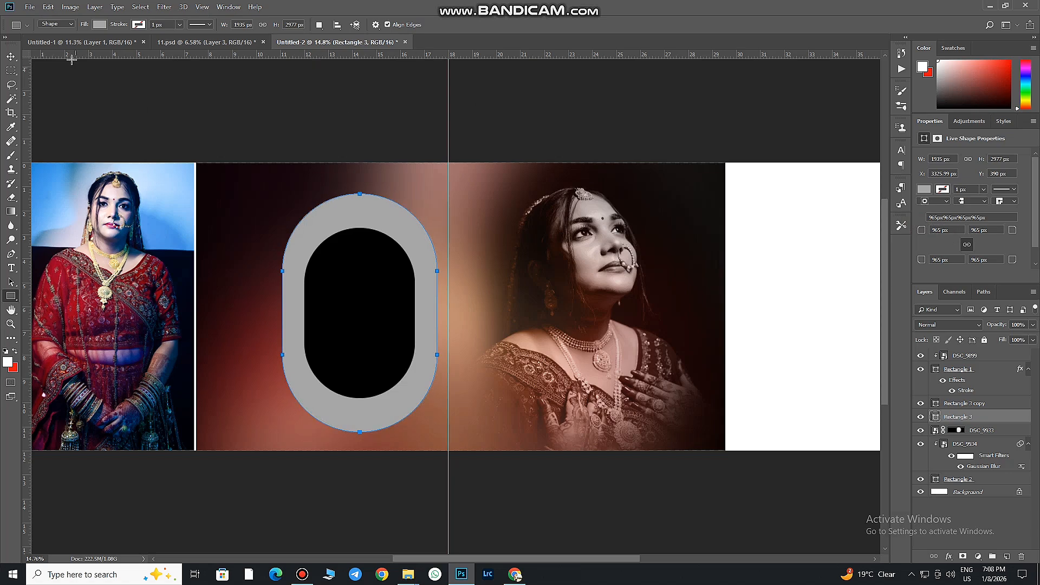
Step: Offset the grey pill down and left behind the black one and shrink it to about 1846 x 2839 px
{"action": "left_click", "coordinate": [11, 56]}
{"action": "mouse_move", "coordinate": [360, 229]}
{"action": "left_mouse_down"}
{"action": "mouse_move", "coordinate": [372, 235]}
{"action": "mouse_move", "coordinate": [354, 233]}
{"action": "mouse_move", "coordinate": [359, 226]}
{"action": "left_mouse_up"}
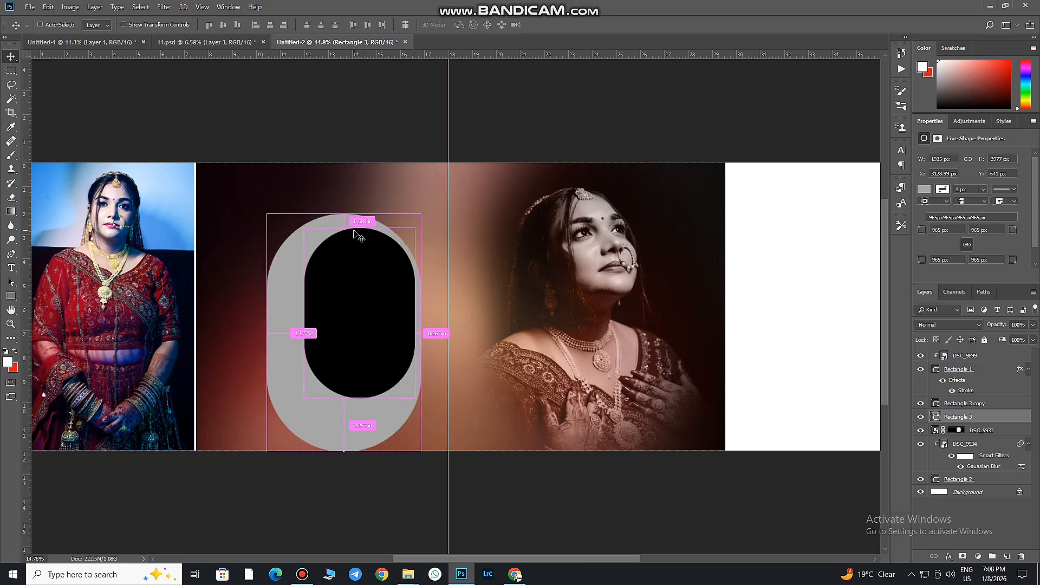
{"action": "key", "text": "ctrl+t"}
{"action": "left_click_drag", "start_coordinate": [427, 452], "coordinate": [417, 446]}
{"action": "left_click", "coordinate": [489, 24]}
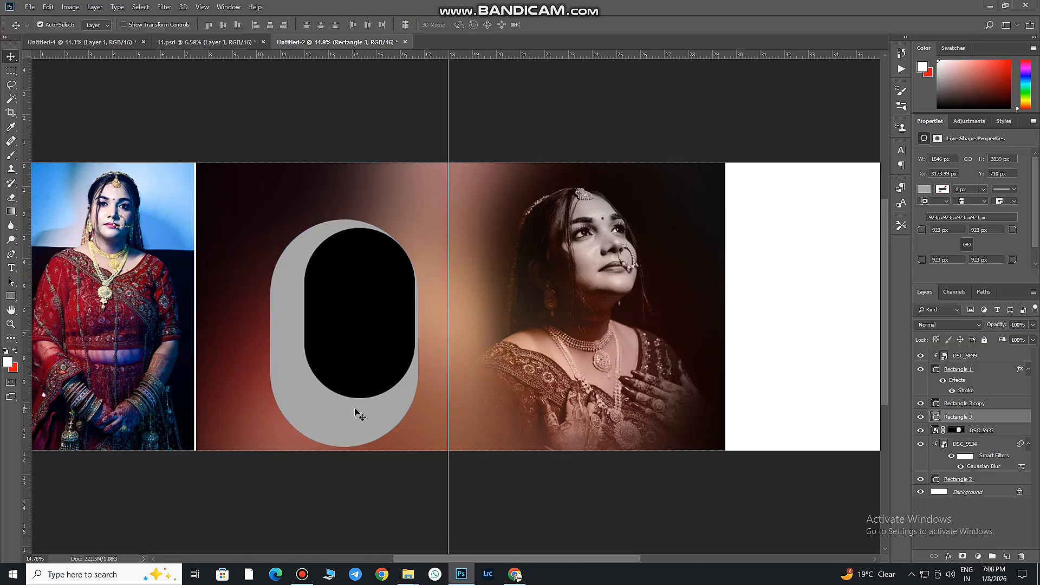
Step: Enlarge the grey pill to about 131% around its centre
{"action": "key", "text": "ctrl+t"}
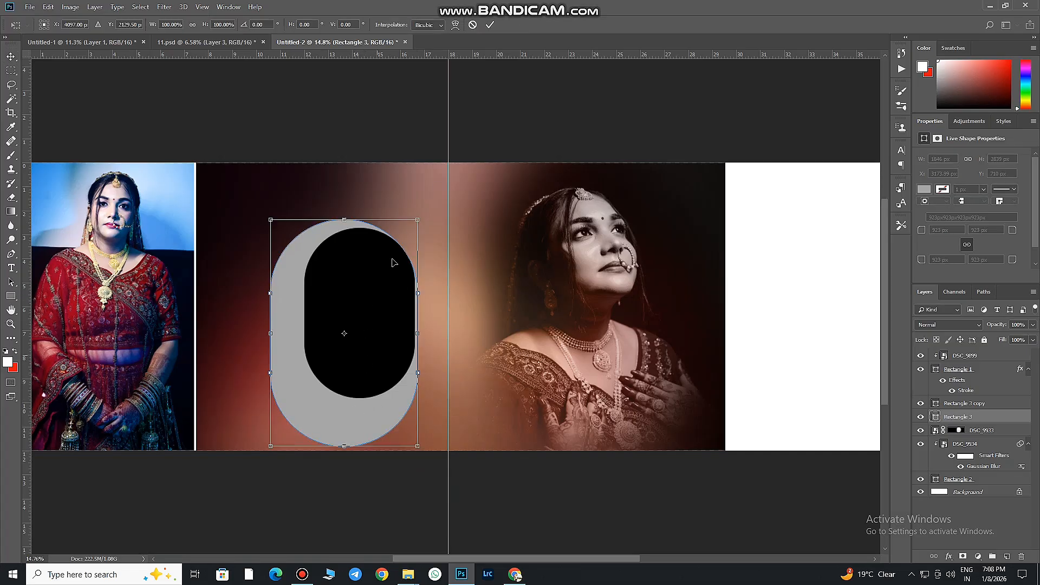
{"action": "left_click_drag", "start_coordinate": [417, 219], "coordinate": [440, 184]}
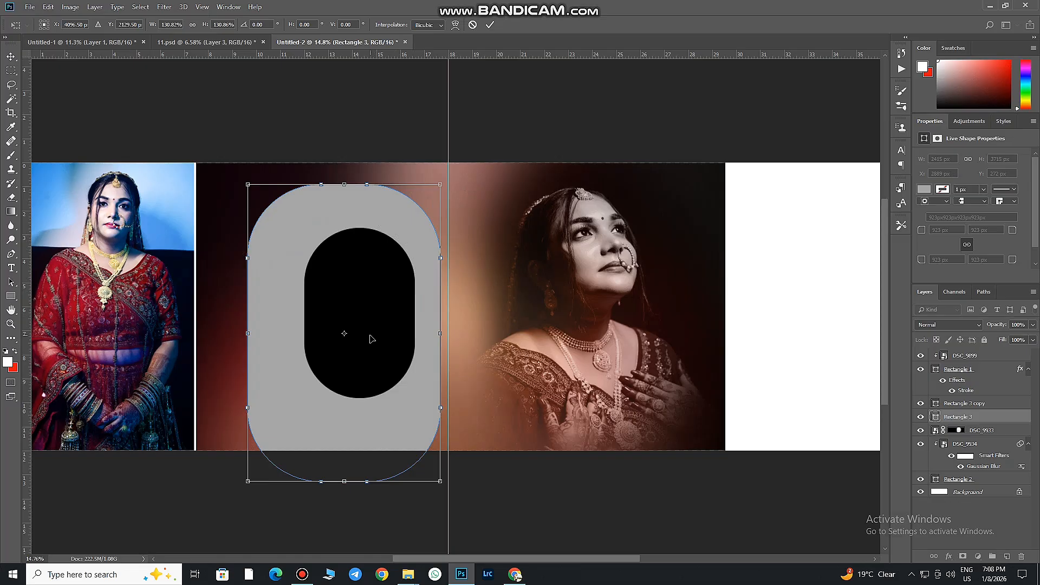
{"action": "key", "text": "Return"}
Step: Set the grey pill's corner radii to 1000 px and move it down and left, past the spread's lower edge
{"action": "key", "text": "u"}
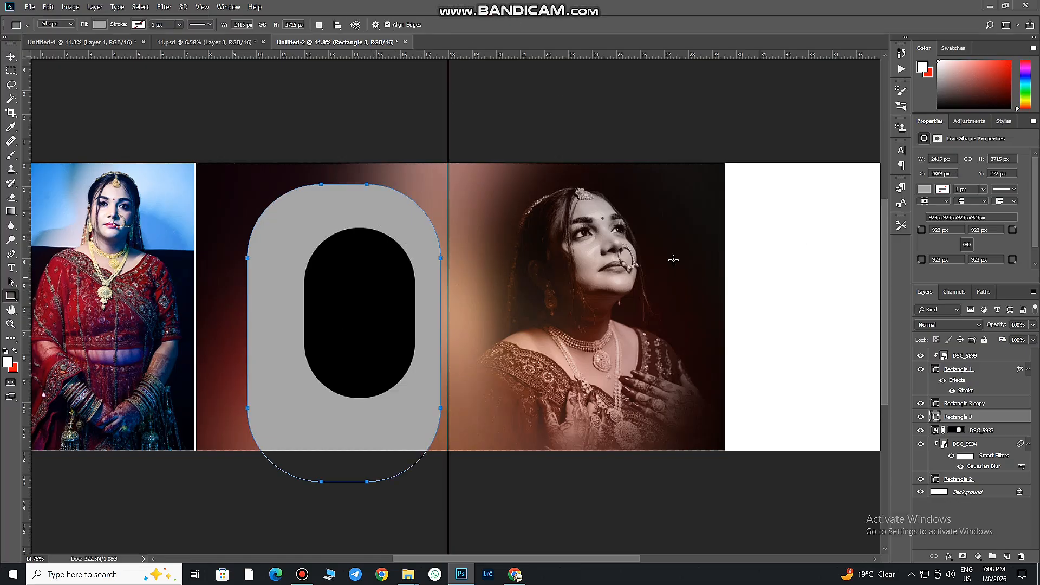
{"action": "left_click_drag", "start_coordinate": [922, 258], "coordinate": [978, 258]}
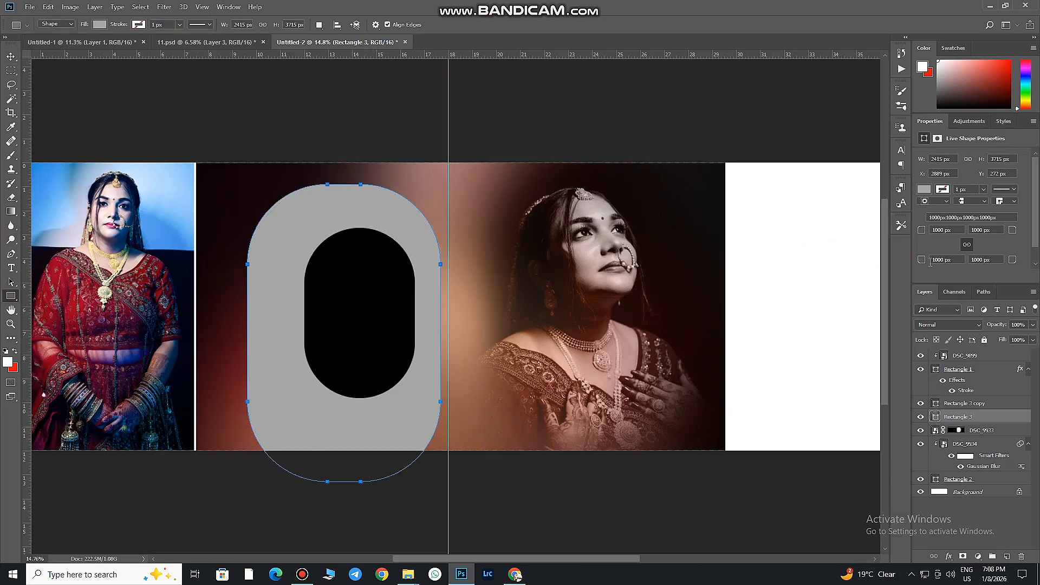
{"action": "key", "text": "v"}
{"action": "left_click_drag", "start_coordinate": [271, 244], "coordinate": [248, 268]}
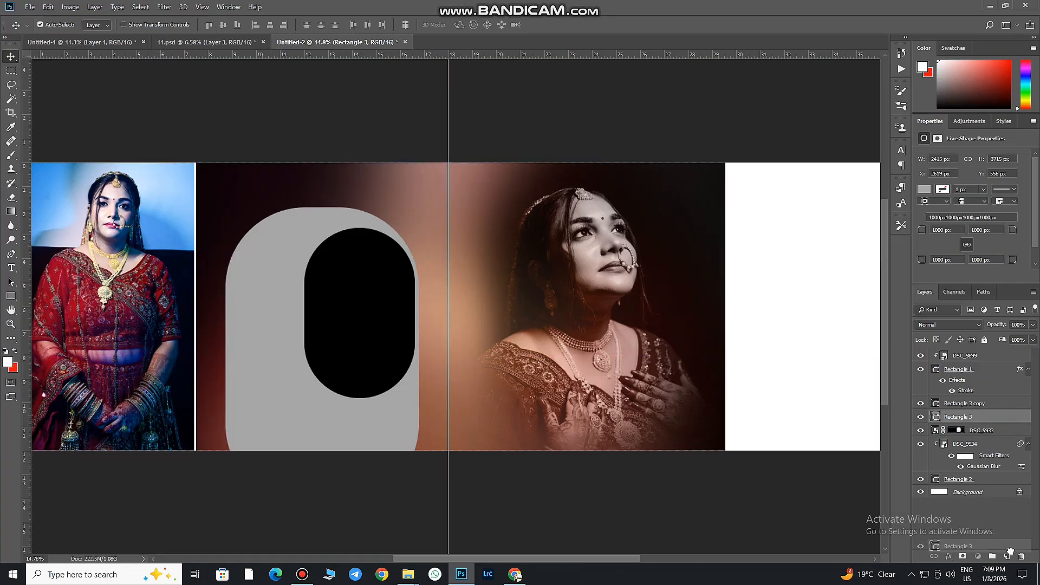
Step: Duplicate the grey pill and fill the copy with dusty pink, ac6b6b
{"action": "key", "text": "ctrl+j"}
{"action": "double_click", "coordinate": [936, 417]}
{"action": "left_click_drag", "start_coordinate": [721, 386], "coordinate": [686, 392]}
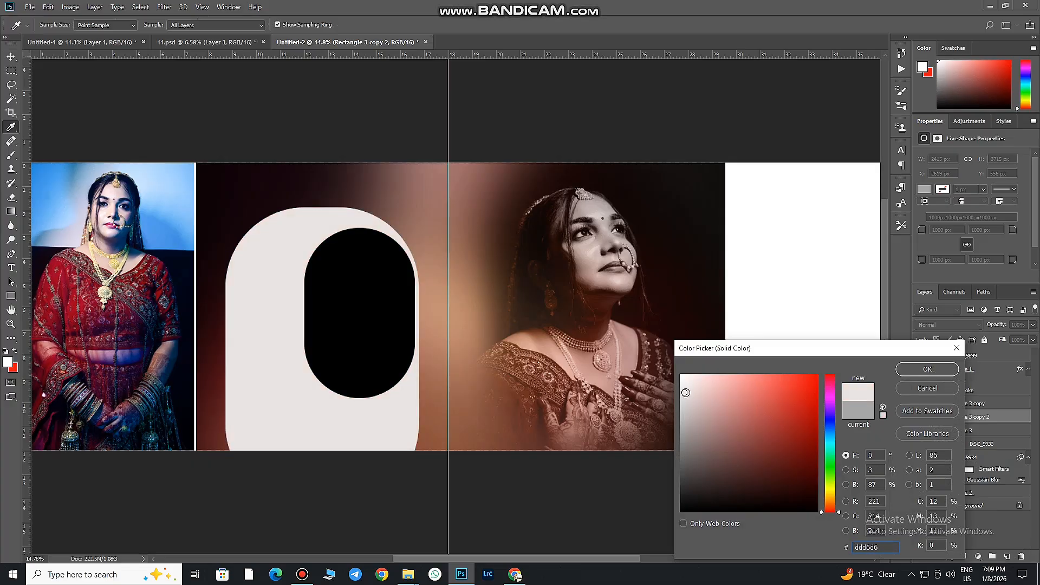
{"action": "left_click_drag", "start_coordinate": [768, 434], "coordinate": [735, 449]}
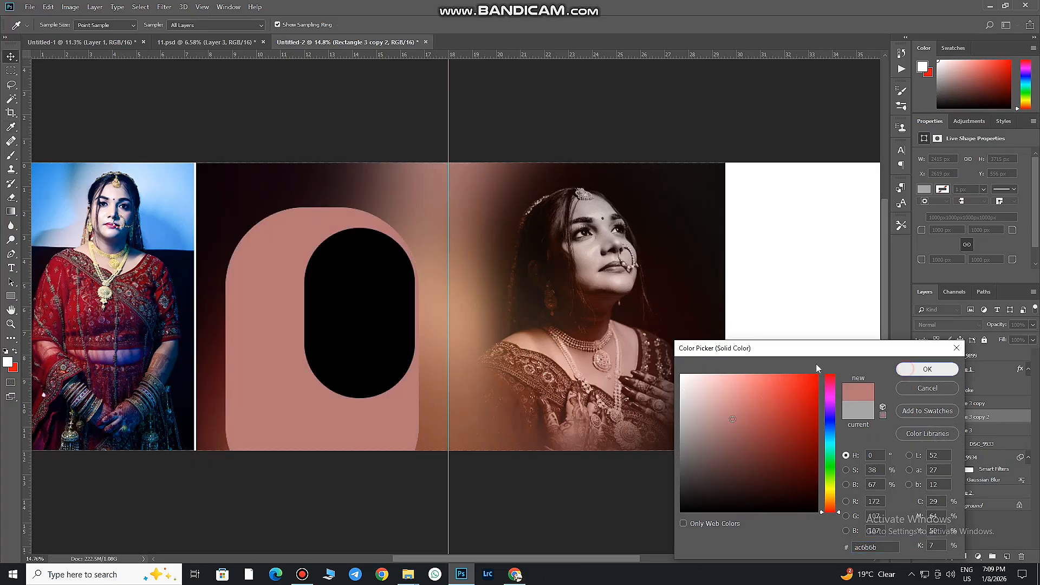
{"action": "left_click", "coordinate": [928, 369]}
Step: Shrink the pink pill to about 1844 x 2835 px and align it behind the black pill's right side
{"action": "key", "text": "ctrl+t"}
{"action": "left_click_drag", "start_coordinate": [419, 505], "coordinate": [386, 421]}
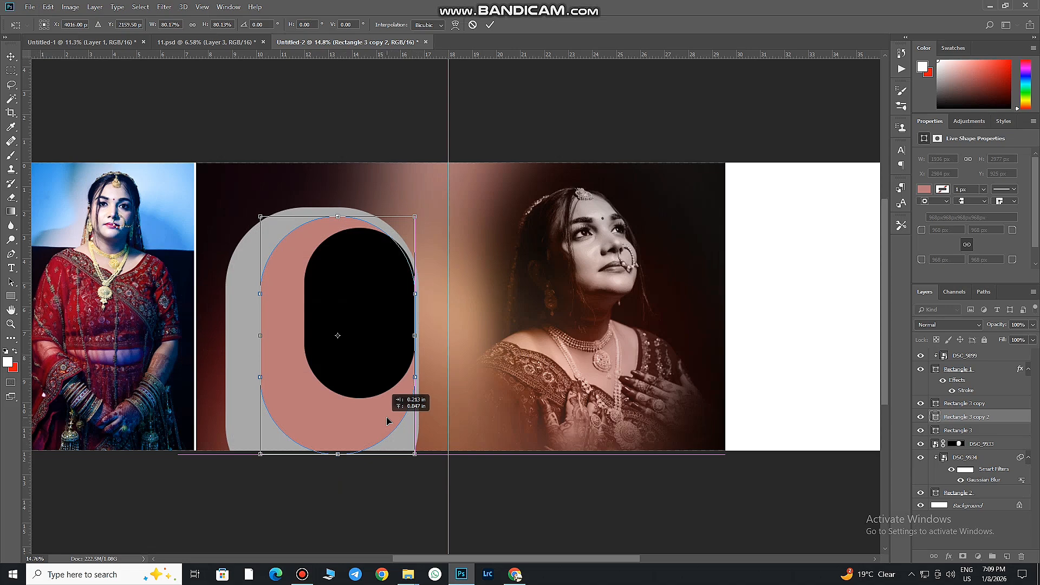
{"action": "left_click_drag", "start_coordinate": [388, 421], "coordinate": [387, 422]}
{"action": "left_click_drag", "start_coordinate": [417, 456], "coordinate": [401, 366]}
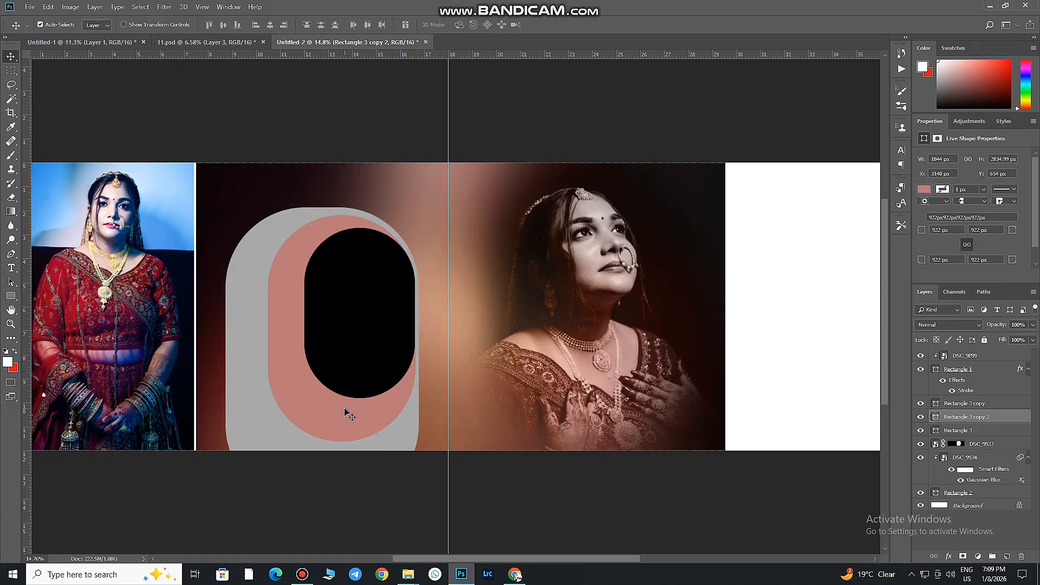
Step: Resize the grey pill to about 2191 x 4146 px, right-aligned with the black pill and extending below the spread
{"action": "left_click", "coordinate": [267, 434]}
{"action": "key", "text": "ctrl+t"}
{"action": "left_click_drag", "start_coordinate": [419, 506], "coordinate": [389, 444]}
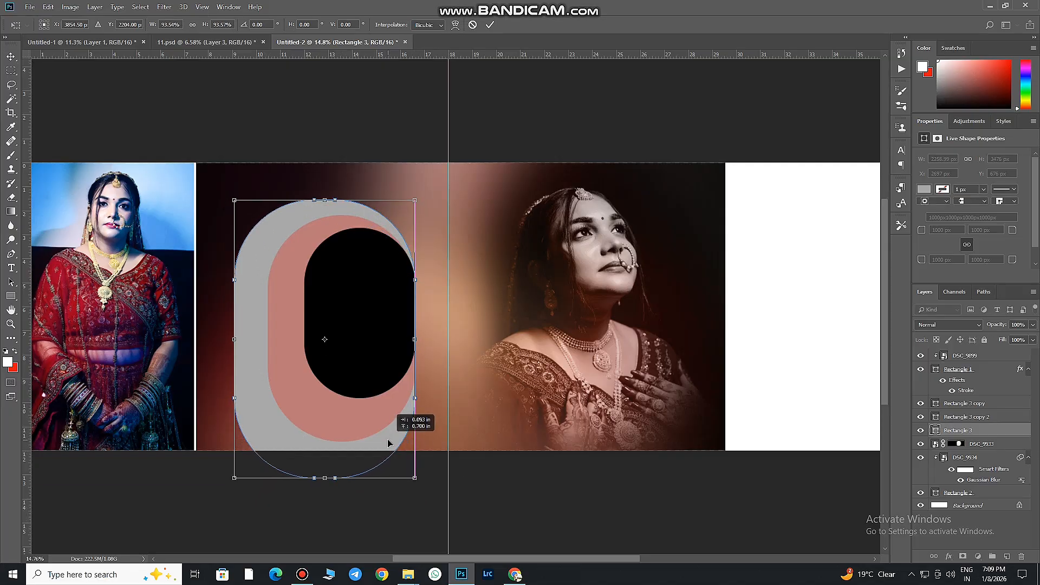
{"action": "left_click_drag", "start_coordinate": [238, 337], "coordinate": [243, 338]}
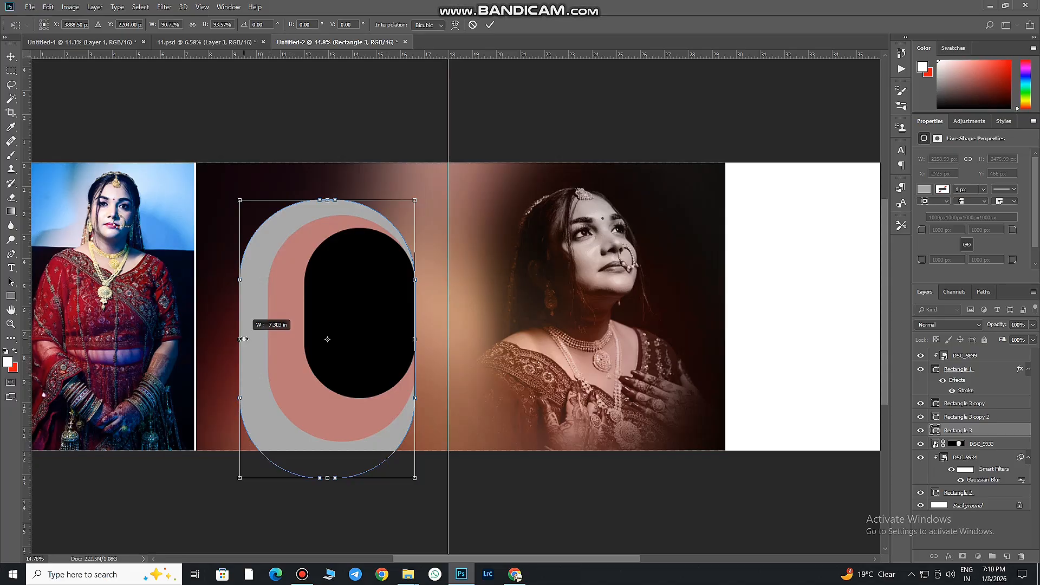
{"action": "left_click_drag", "start_coordinate": [327, 478], "coordinate": [320, 534]}
{"action": "left_click", "coordinate": [489, 25]}
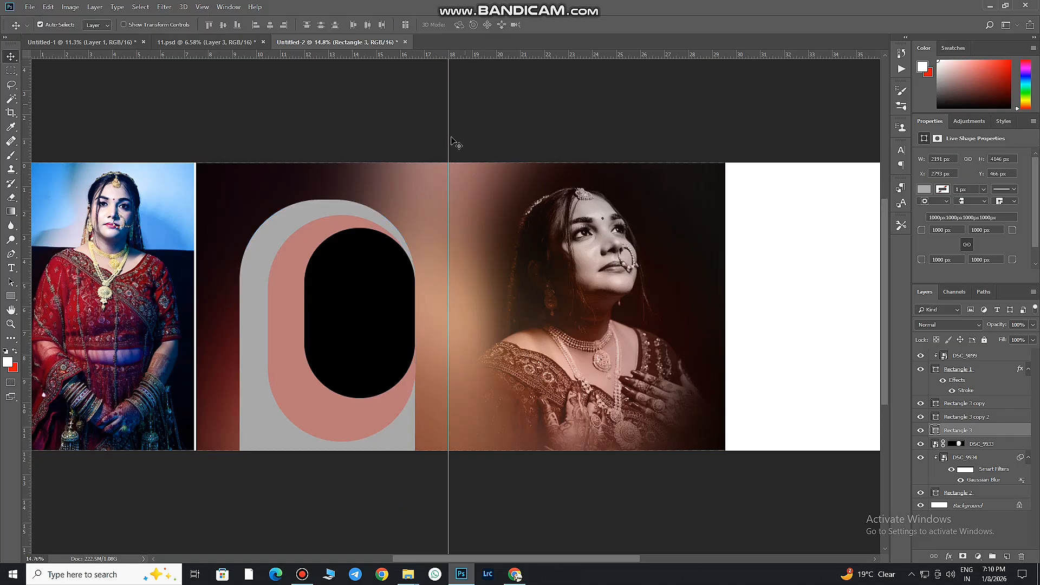
Step: Add a 25 px white inside stroke to the pink pill shape
{"action": "left_click", "coordinate": [323, 416]}
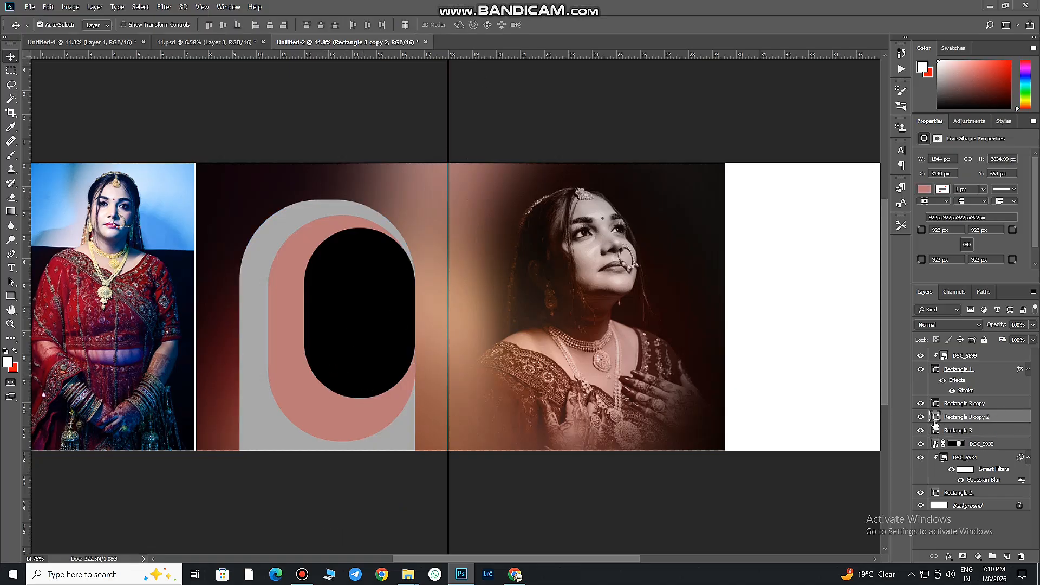
{"action": "double_click", "coordinate": [1018, 420]}
{"action": "left_click", "coordinate": [154, 385]}
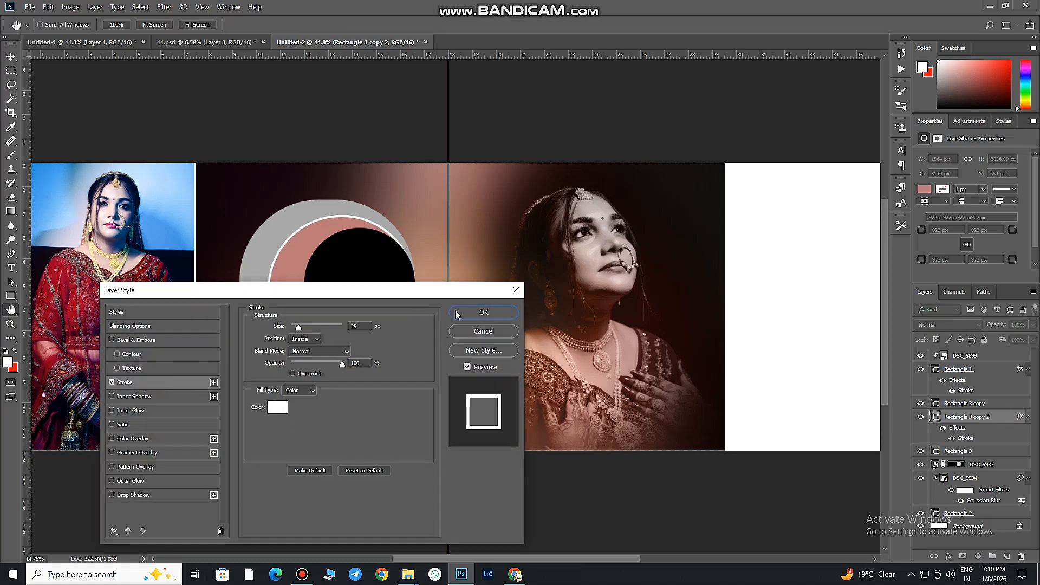
{"action": "left_click", "coordinate": [456, 313]}
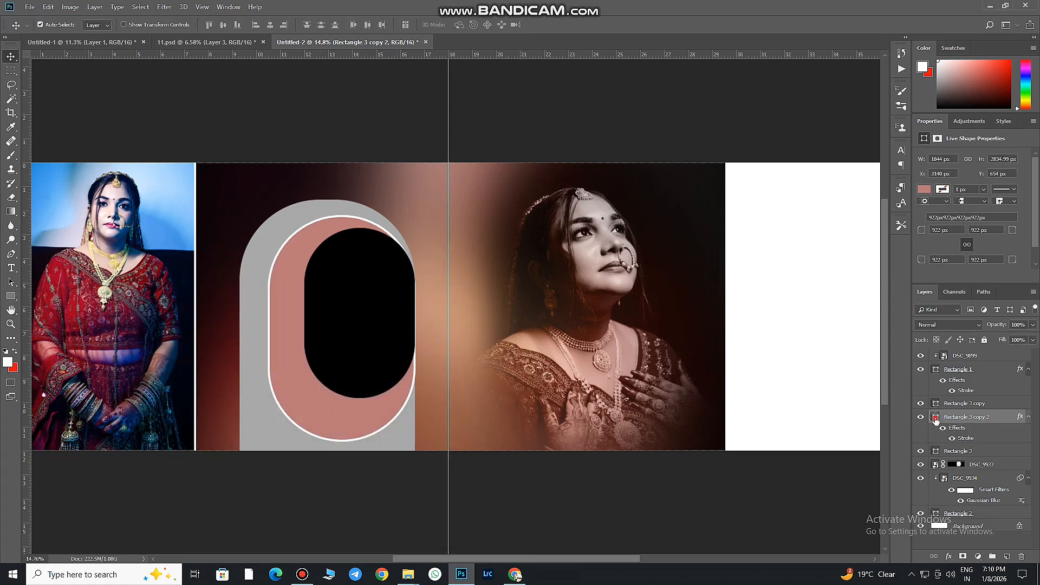
Step: Recolour the pink pill's fill with the brown tone sampled from the blurred background beside it
{"action": "double_click", "coordinate": [936, 419]}
{"action": "left_click", "coordinate": [432, 418]}
{"action": "left_click", "coordinate": [401, 431]}
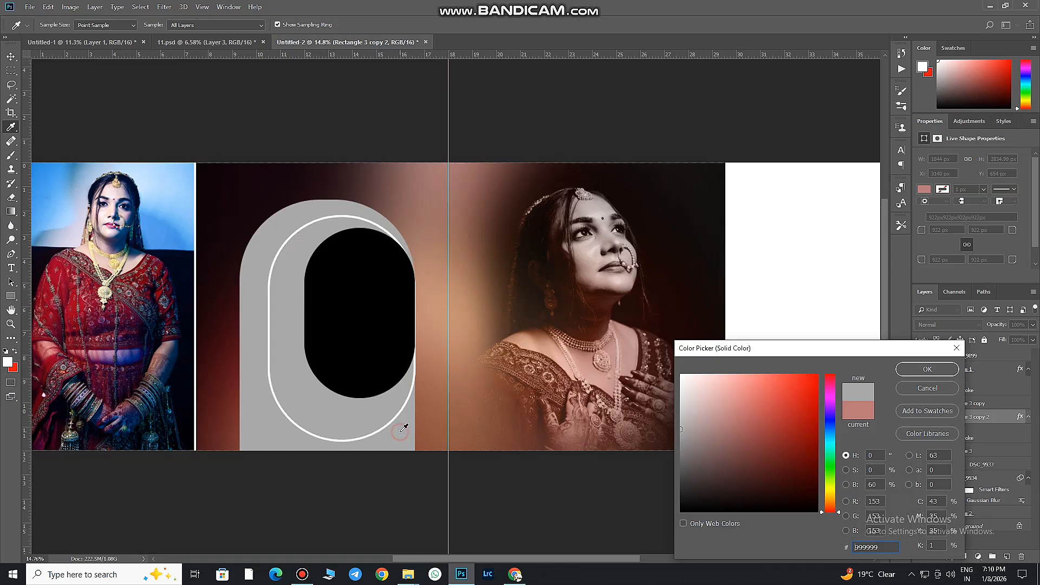
{"action": "left_click", "coordinate": [433, 365]}
{"action": "left_click", "coordinate": [928, 369]}
Step: Set the large grey pill's blend mode to Luminosity and add a white stroke to it
{"action": "left_click", "coordinate": [387, 436]}
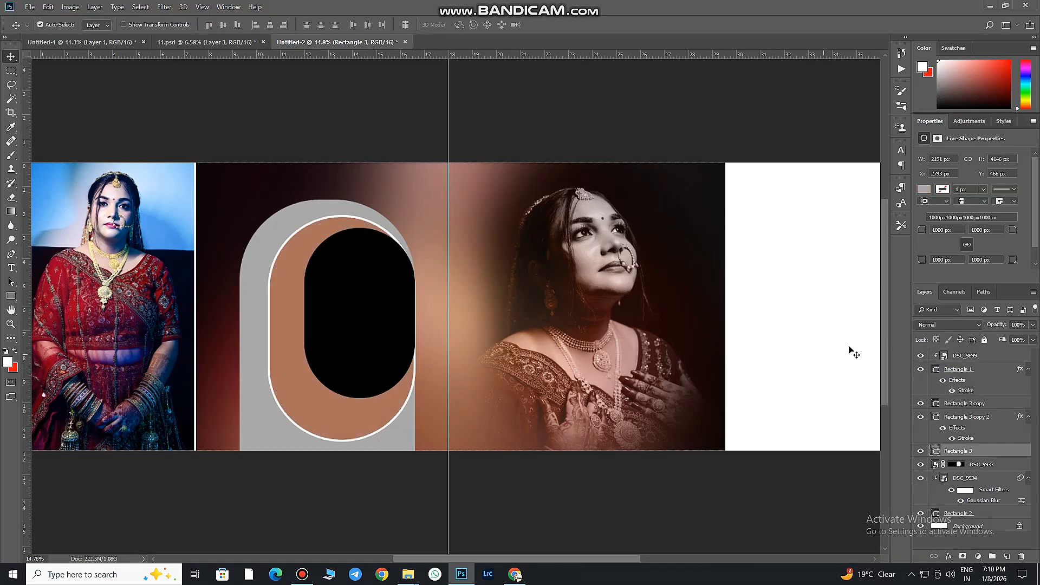
{"action": "left_click", "coordinate": [932, 325]}
{"action": "left_click", "coordinate": [930, 323]}
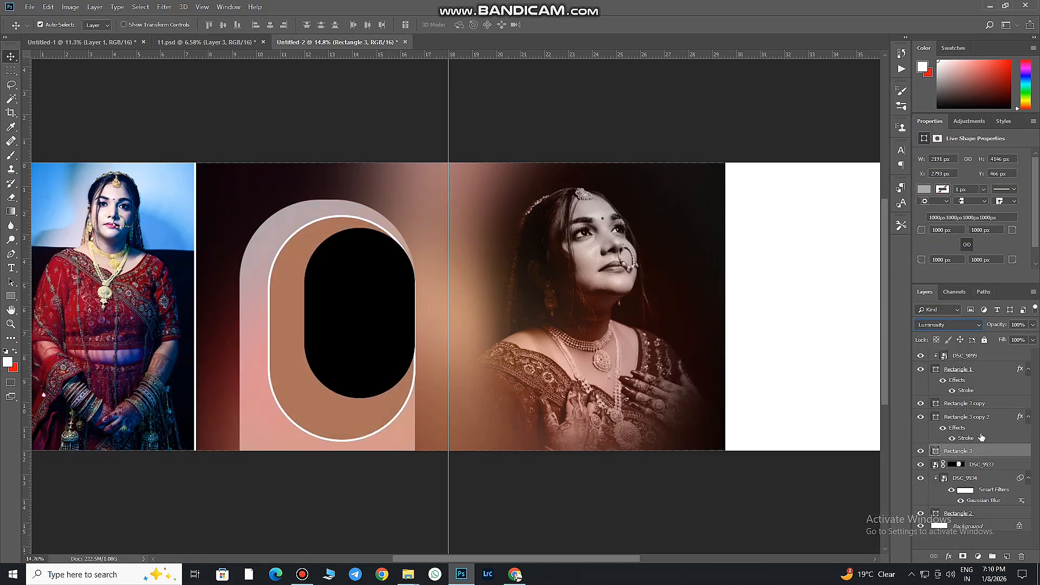
{"action": "double_click", "coordinate": [1017, 453]}
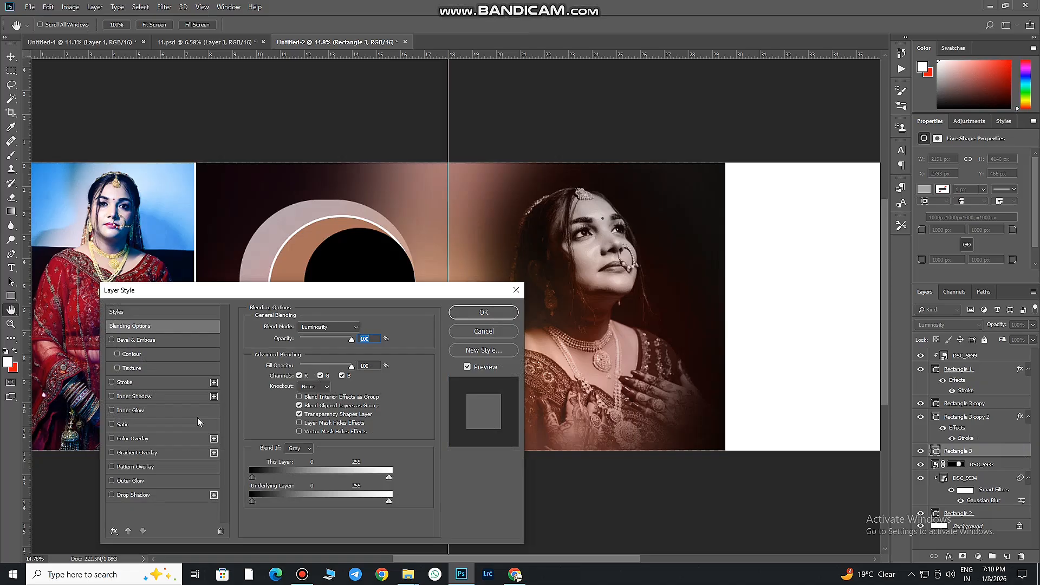
{"action": "left_click", "coordinate": [156, 382]}
{"action": "left_click", "coordinate": [482, 314]}
Step: Set the brown pill's blend mode to Luminosity
{"action": "left_click", "coordinate": [967, 417]}
{"action": "left_click", "coordinate": [948, 325]}
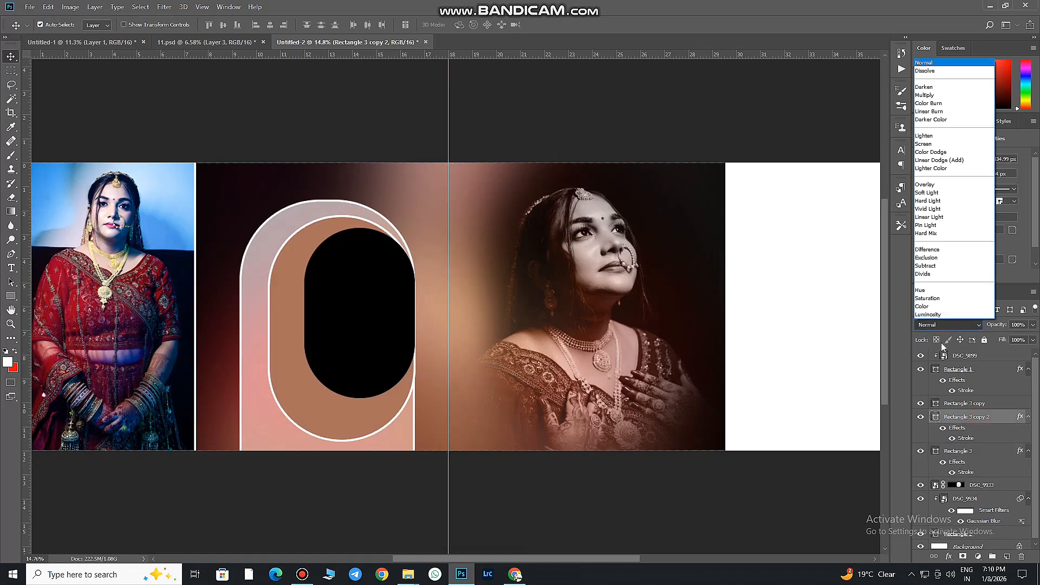
{"action": "left_click", "coordinate": [941, 316]}
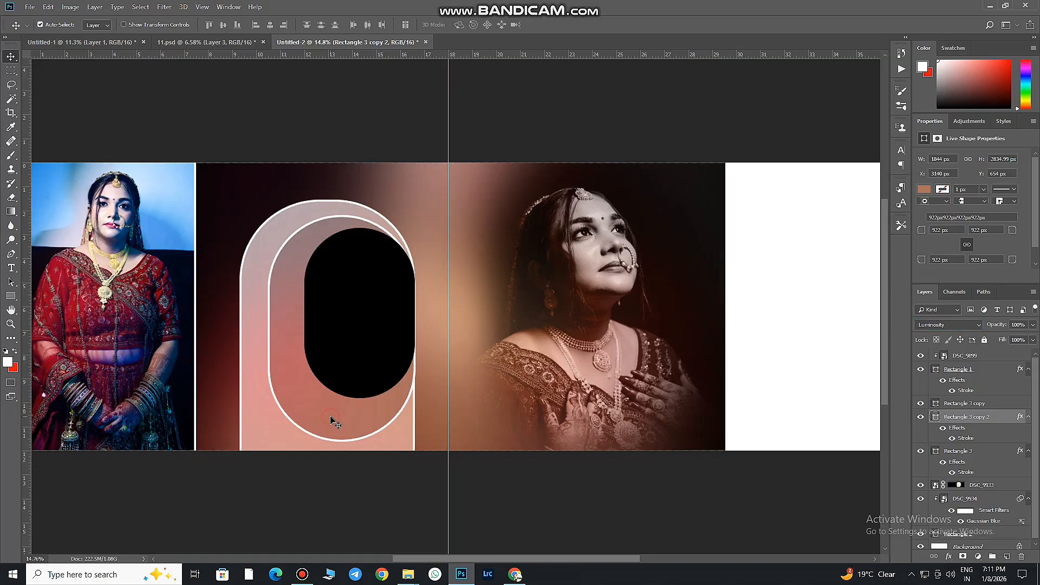
{"action": "key", "text": "ctrl+t"}
{"action": "left_click_drag", "start_coordinate": [415, 443], "coordinate": [406, 429]}
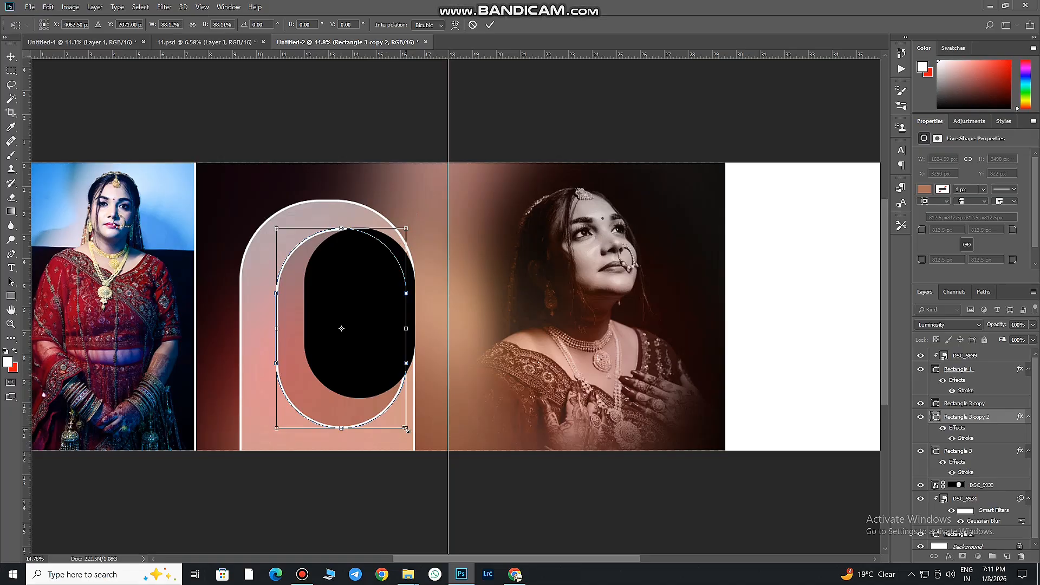
{"action": "key", "text": "Escape"}
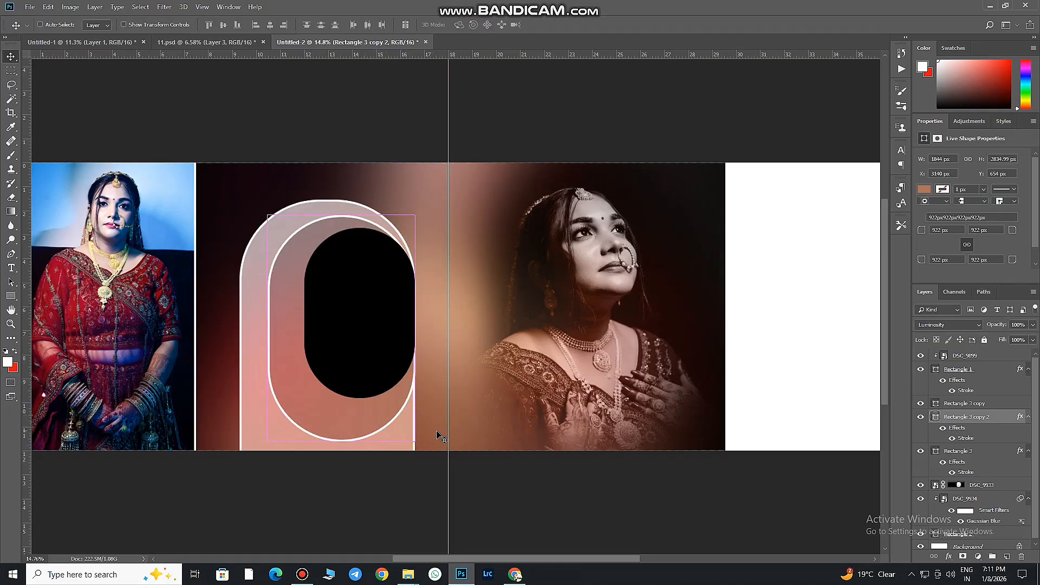
Step: Duplicate the middle pill and shrink the copy to about 1605 x 2467 px, aligned with the black pill's right side
{"action": "key", "text": "ctrl+j"}
{"action": "key", "text": "ctrl+t"}
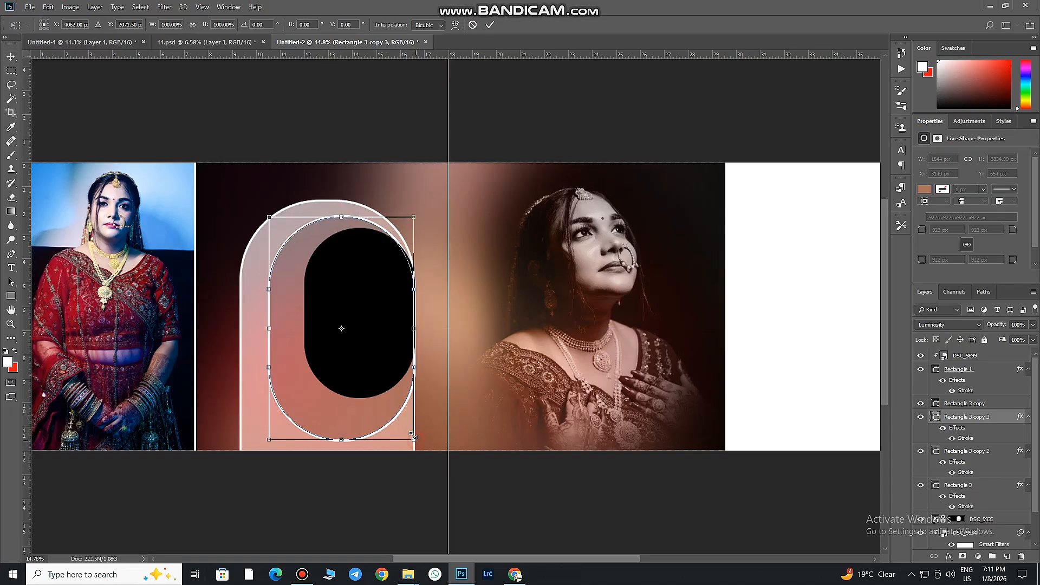
{"action": "left_click_drag", "start_coordinate": [413, 436], "coordinate": [367, 387]}
{"action": "left_click", "coordinate": [491, 24]}
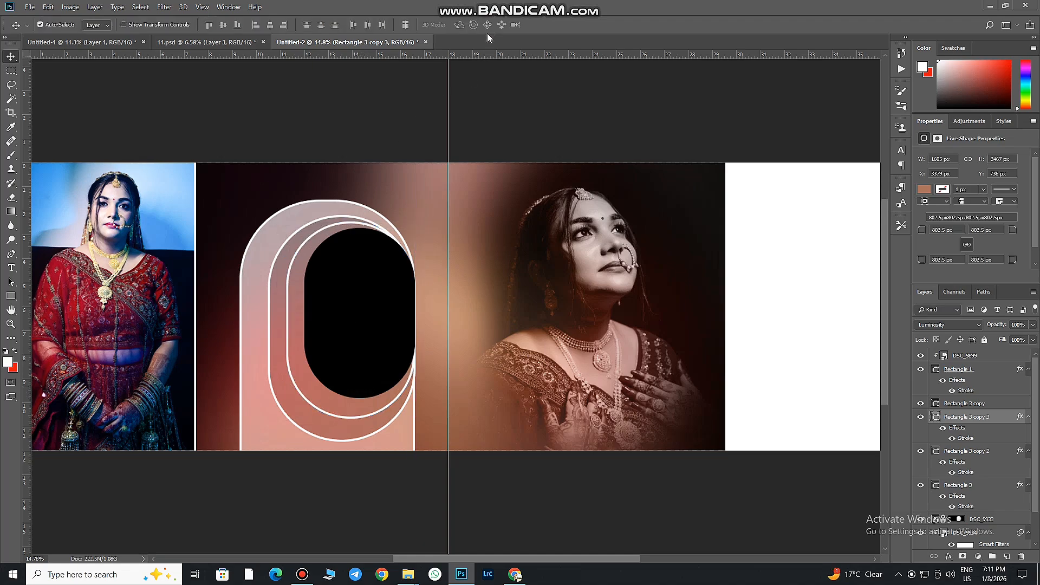
Step: Make the innermost black pill the active layer
{"action": "scroll", "coordinate": [360, 308], "scroll_direction": "up", "scroll_amount": 3}
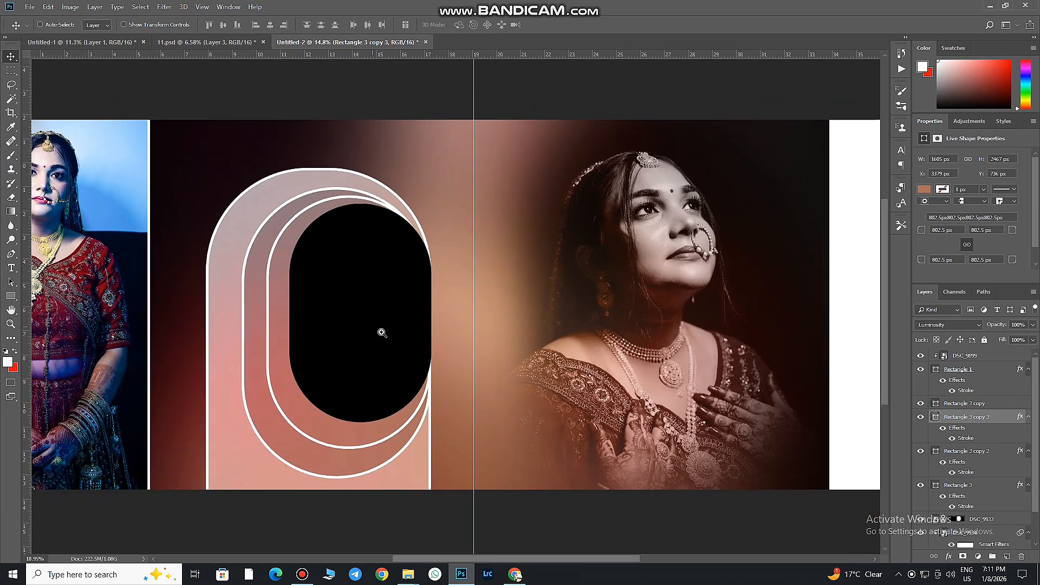
{"action": "left_click", "coordinate": [377, 325]}
{"action": "scroll", "coordinate": [355, 292], "scroll_direction": "down", "scroll_amount": 3}
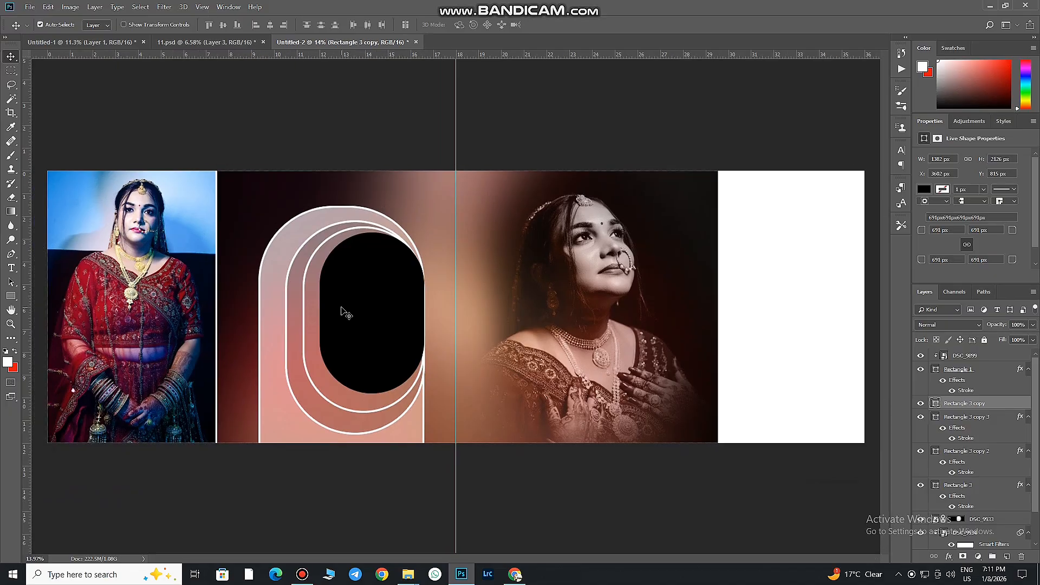
{"action": "mouse_move", "coordinate": [408, 574]}
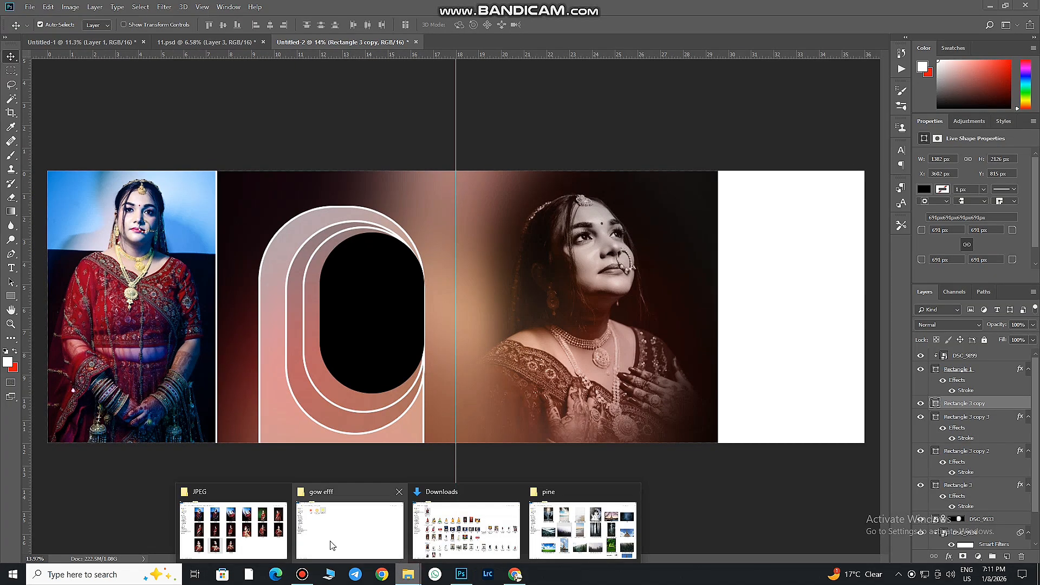
{"action": "left_click", "coordinate": [238, 522]}
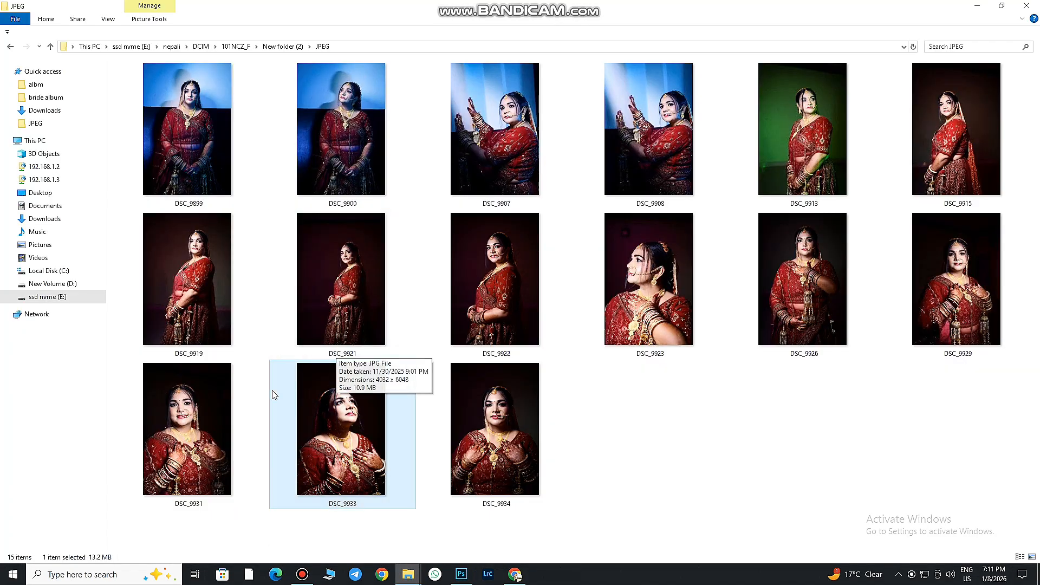
{"action": "left_click_drag", "start_coordinate": [352, 179], "coordinate": [467, 555]}
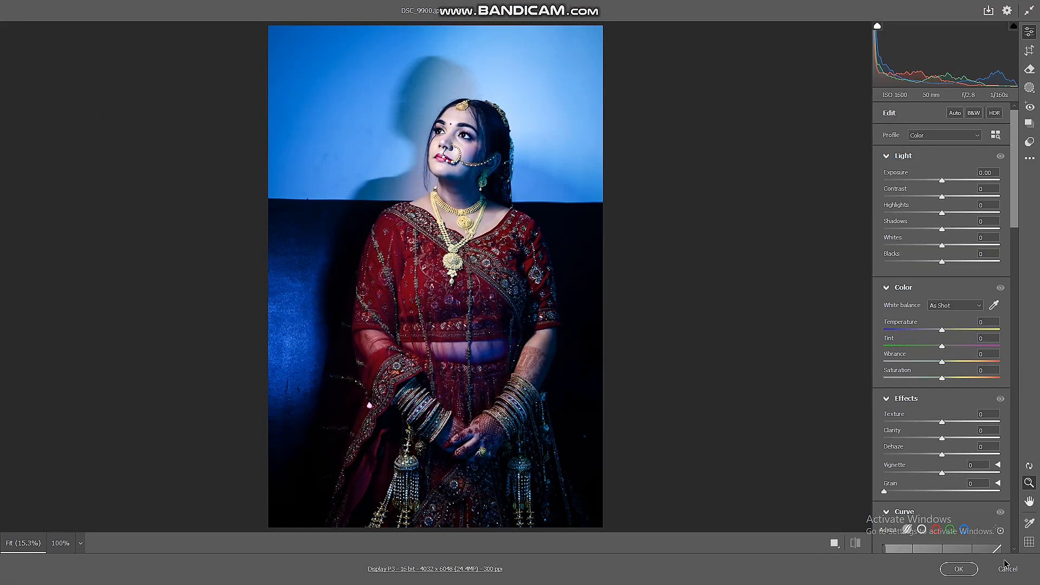
{"action": "left_click", "coordinate": [1007, 569]}
Step: Place the bride photo DSC_9934 from the JPEG folder on the spread, accepting it without Camera Raw adjustments
{"action": "left_click", "coordinate": [408, 574]}
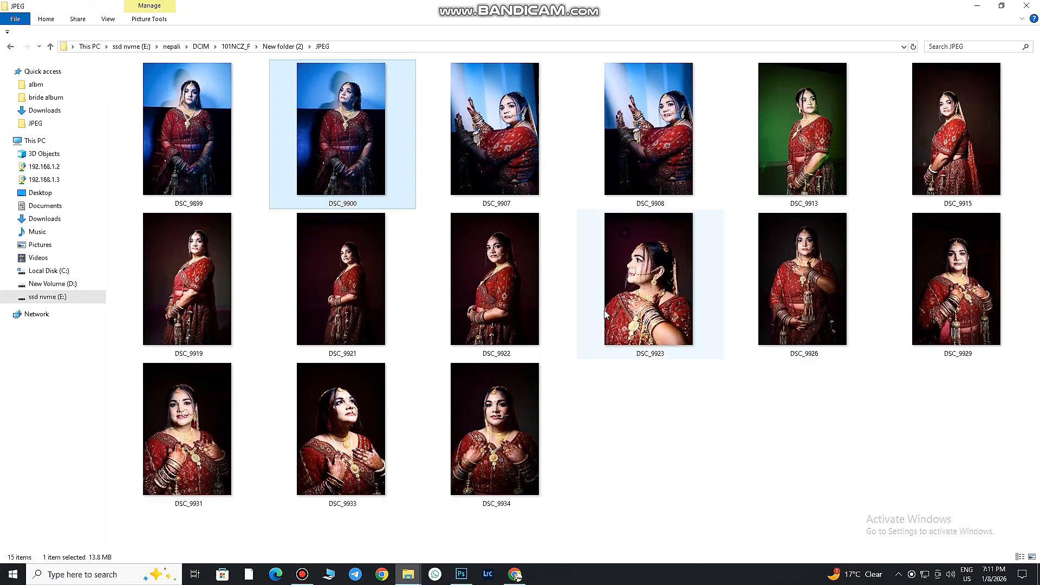
{"action": "left_click_drag", "start_coordinate": [498, 480], "coordinate": [383, 466]}
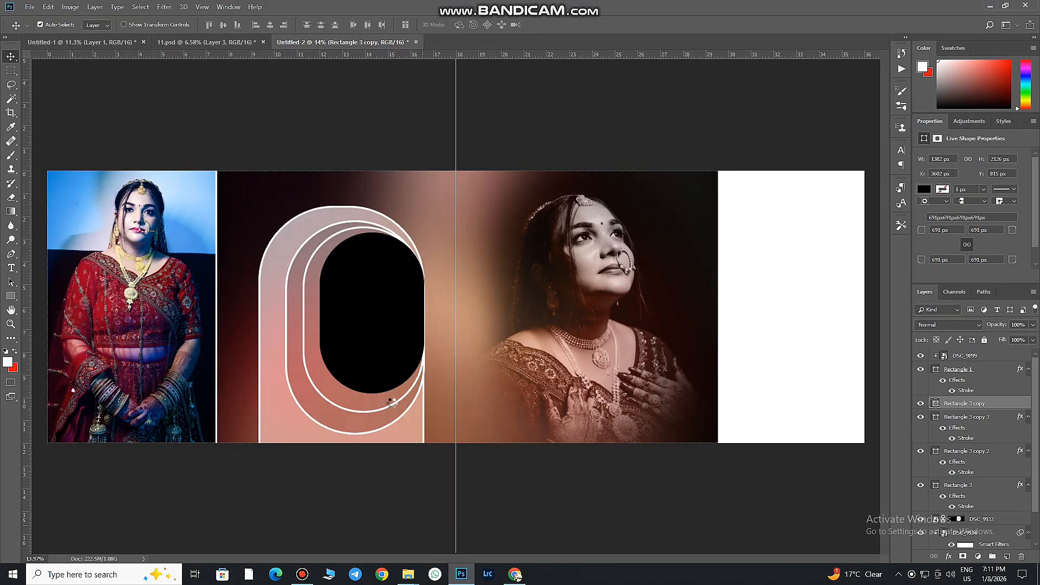
{"action": "left_click_drag", "start_coordinate": [391, 402], "coordinate": [587, 466]}
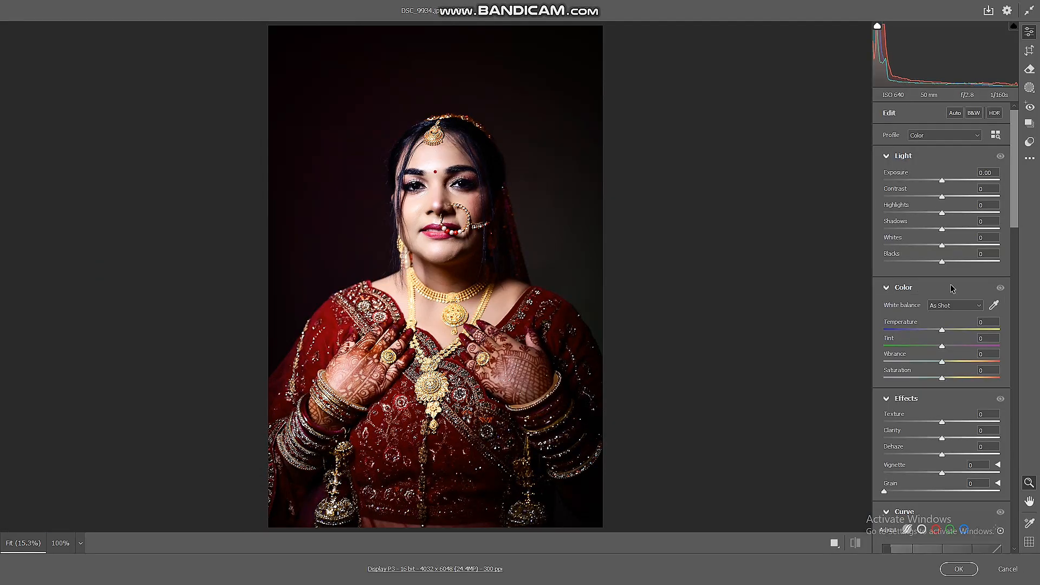
{"action": "left_click", "coordinate": [959, 569]}
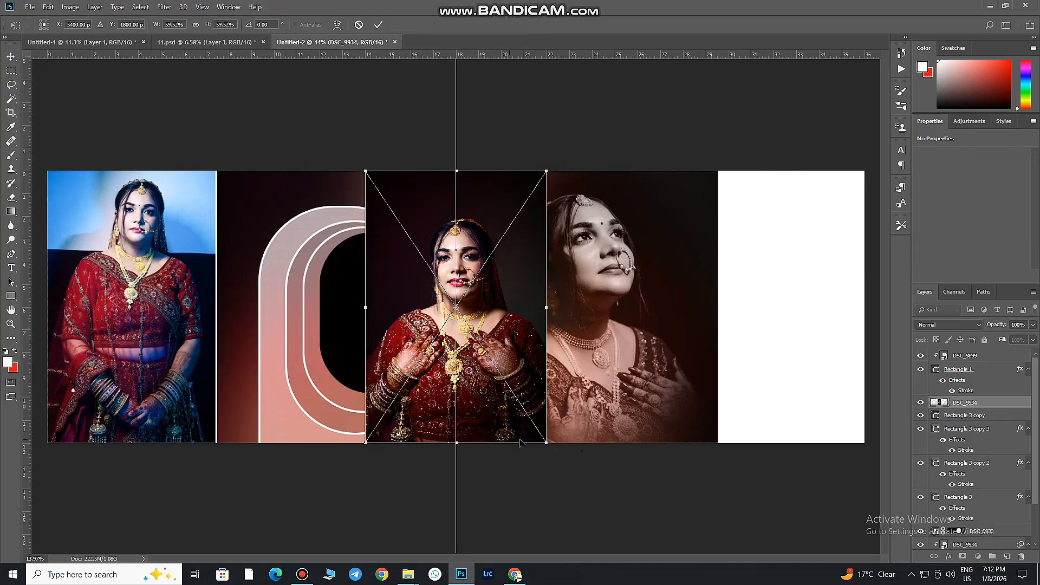
Step: Scale the placed photo down over the black pill and clip it to that shape
{"action": "left_click_drag", "start_coordinate": [545, 443], "coordinate": [511, 390]}
{"action": "left_click_drag", "start_coordinate": [480, 349], "coordinate": [395, 355]}
{"action": "key", "text": "Return"}
{"action": "key", "text": "ctrl+alt+g"}
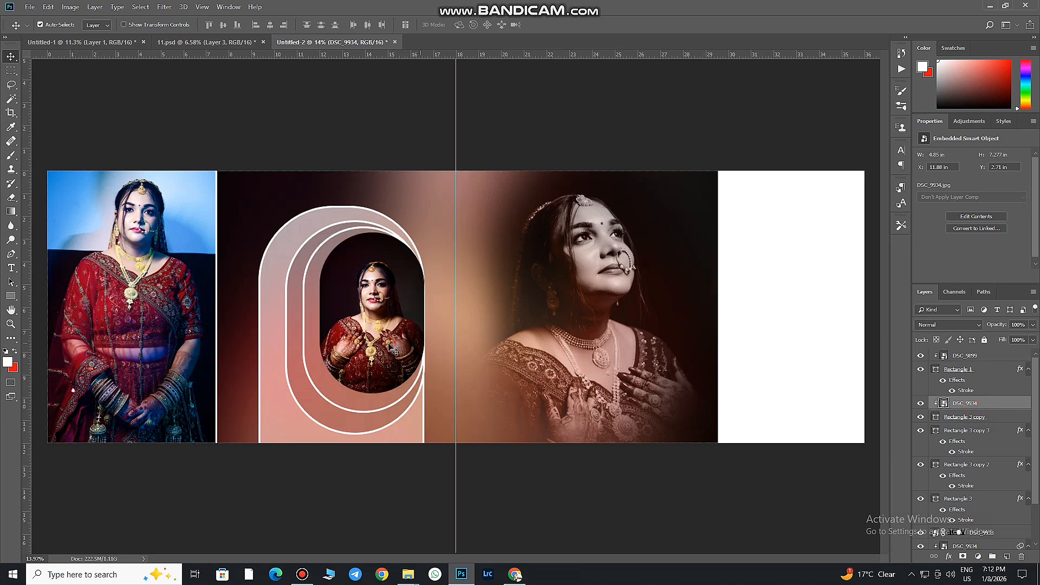
Step: Enlarge the clipped photo to about 38.49% and shift it slightly upward within the pill
{"action": "mouse_move", "coordinate": [369, 332]}
{"action": "left_mouse_down"}
{"action": "mouse_move", "coordinate": [371, 308]}
{"action": "mouse_move", "coordinate": [369, 327]}
{"action": "left_mouse_up"}
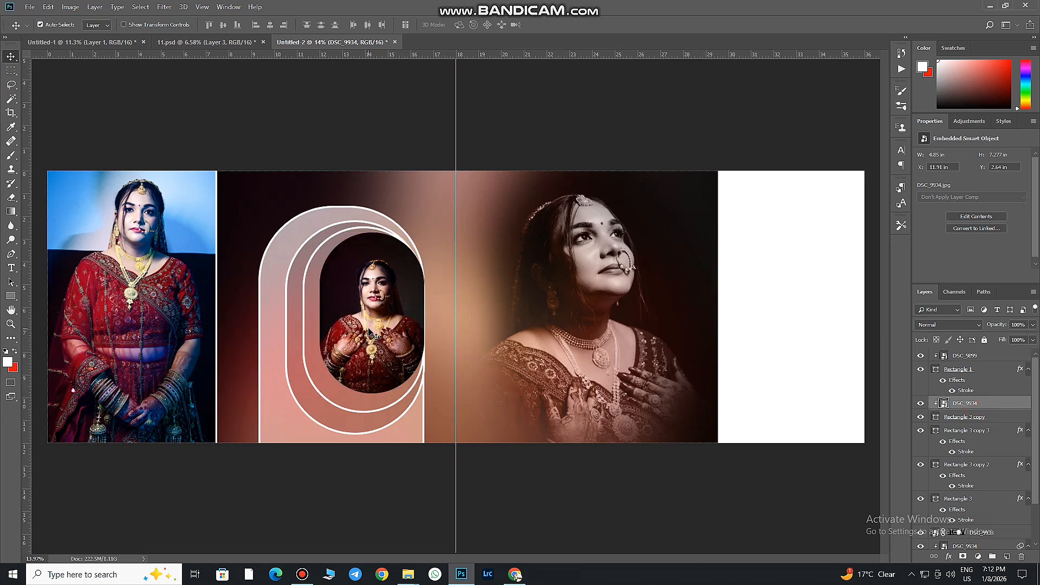
{"action": "key", "text": "ctrl+t"}
{"action": "left_click_drag", "start_coordinate": [428, 396], "coordinate": [432, 401]}
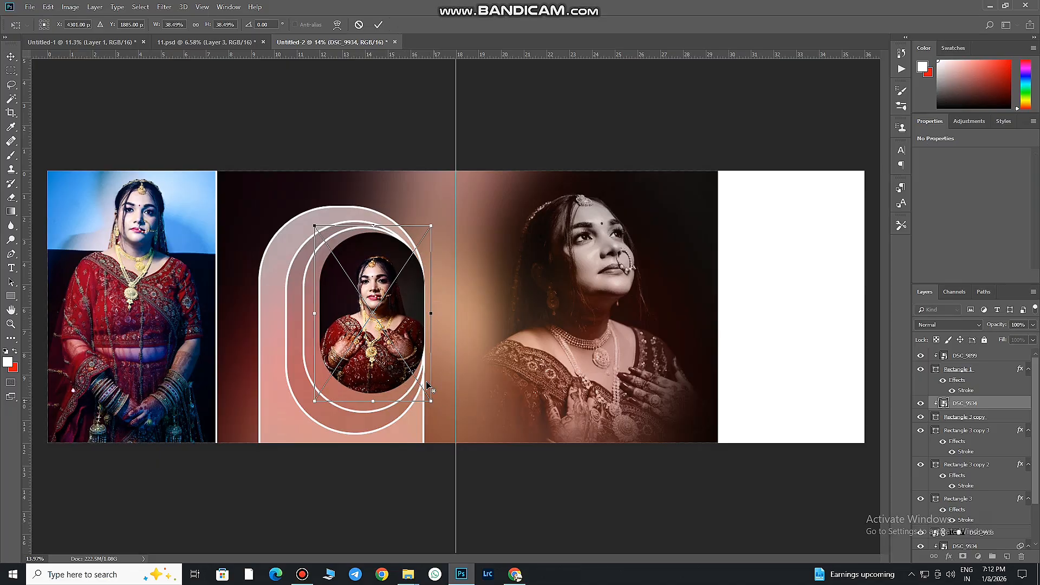
{"action": "left_click_drag", "start_coordinate": [407, 350], "coordinate": [406, 343]}
{"action": "left_click", "coordinate": [378, 24]}
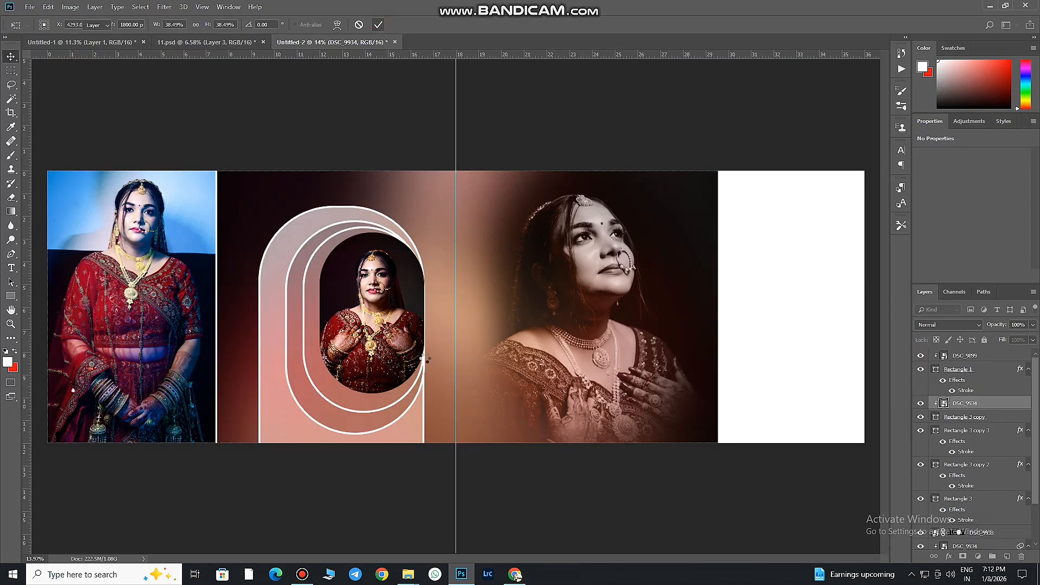
Step: Group the three outlined pill layers behind the photo and lower the group's opacity to 57%
{"action": "left_click", "coordinate": [982, 430]}
{"action": "left_click", "coordinate": [980, 465], "text": "ctrl"}
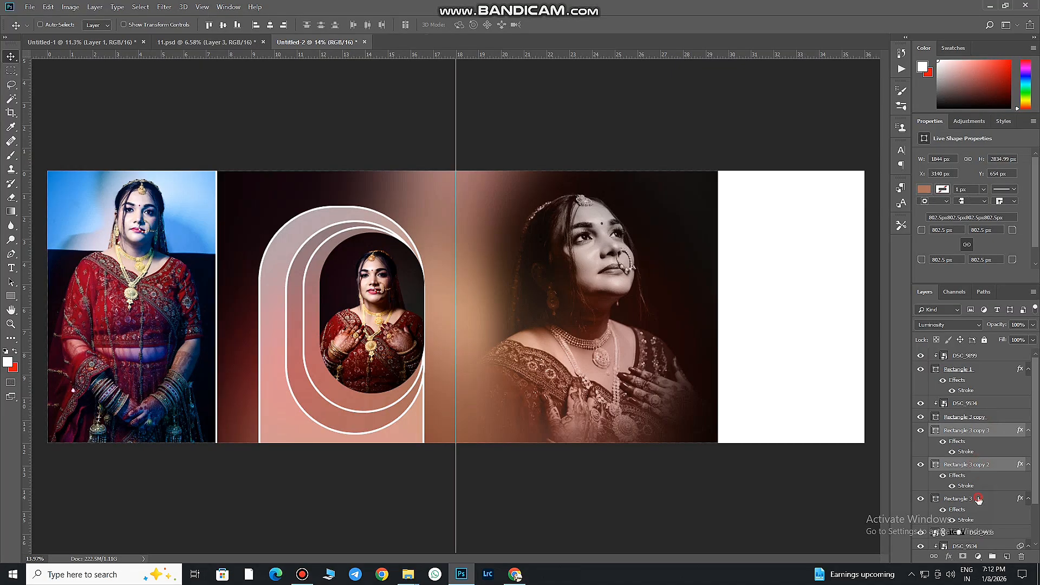
{"action": "left_click", "coordinate": [975, 498], "text": "ctrl"}
{"action": "key", "text": "ctrl+g"}
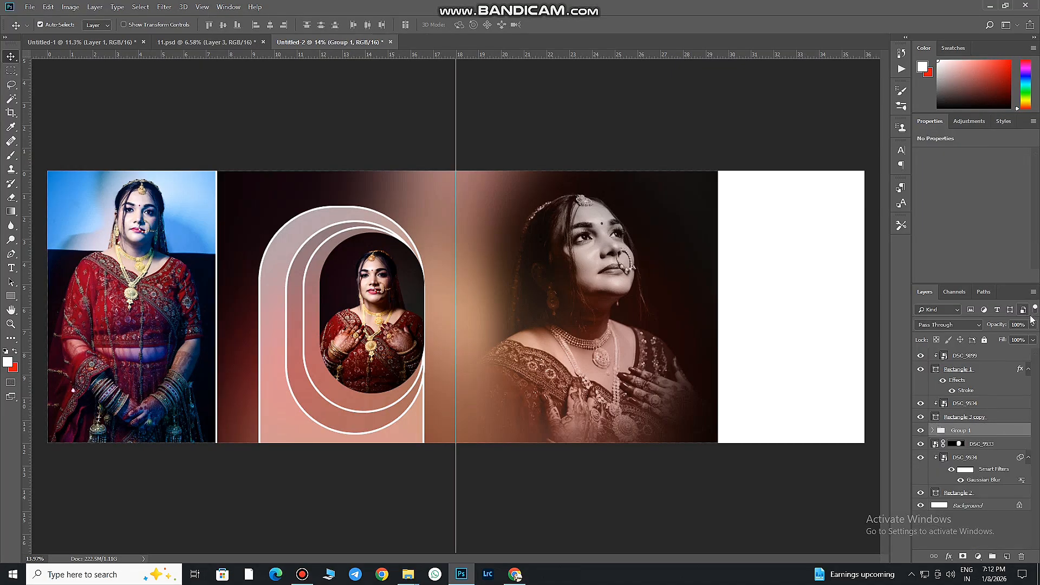
{"action": "left_click_drag", "start_coordinate": [1033, 325], "coordinate": [1010, 337]}
{"action": "left_click_drag", "start_coordinate": [452, 308], "coordinate": [486, 310]}
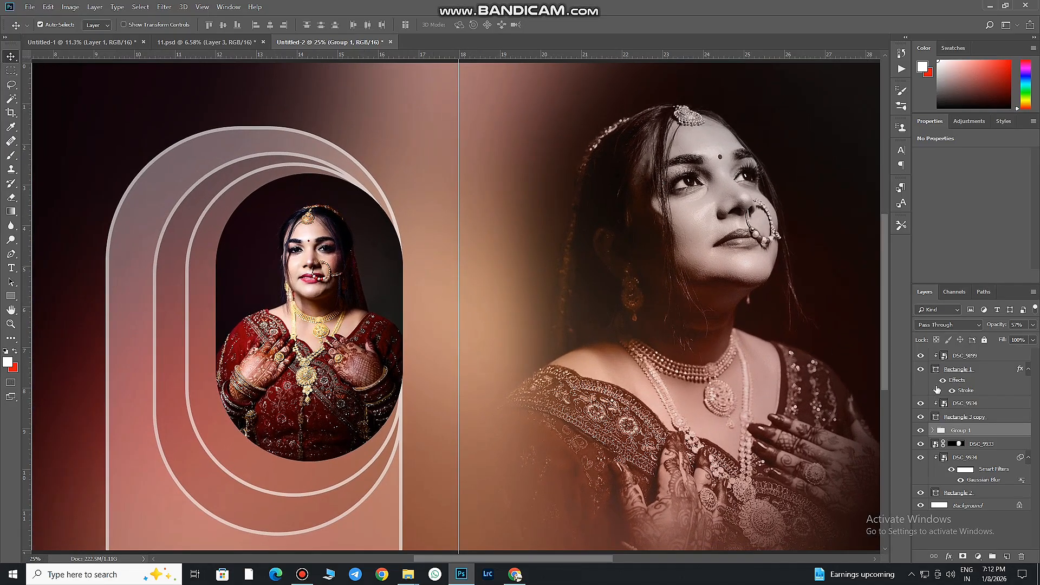
Step: Draw a black circle about 344 px wide above the photo layer, on the photo pill's upper-right edge
{"action": "left_click", "coordinate": [969, 404]}
{"action": "right_click", "coordinate": [11, 295]}
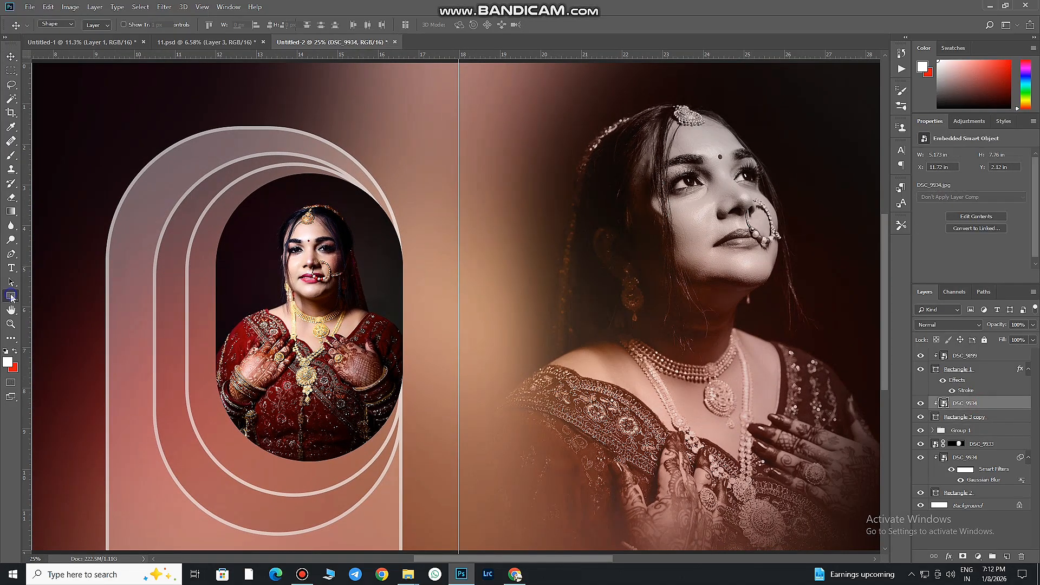
{"action": "left_click", "coordinate": [51, 316]}
{"action": "mouse_move", "coordinate": [368, 163]}
{"action": "left_mouse_down"}
{"action": "mouse_move", "coordinate": [414, 209]}
{"action": "mouse_move", "coordinate": [399, 197]}
{"action": "mouse_move", "coordinate": [396, 226]}
{"action": "mouse_move", "coordinate": [411, 249]}
{"action": "mouse_move", "coordinate": [405, 233]}
{"action": "left_mouse_up"}
{"action": "left_click", "coordinate": [11, 56]}
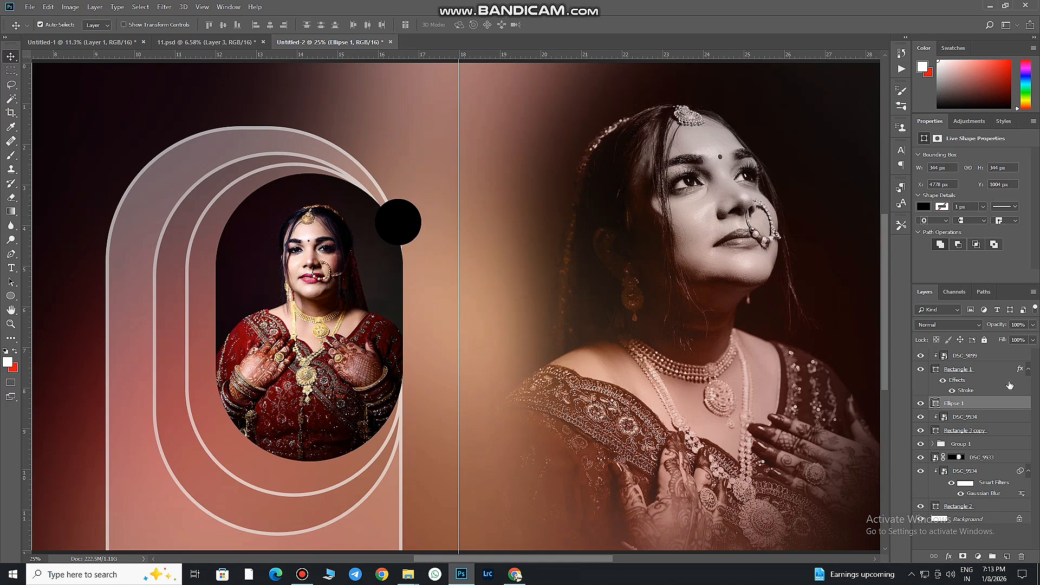
Step: Add a 24 px white inside stroke to the black circle
{"action": "double_click", "coordinate": [1020, 407]}
{"action": "left_click", "coordinate": [130, 384]}
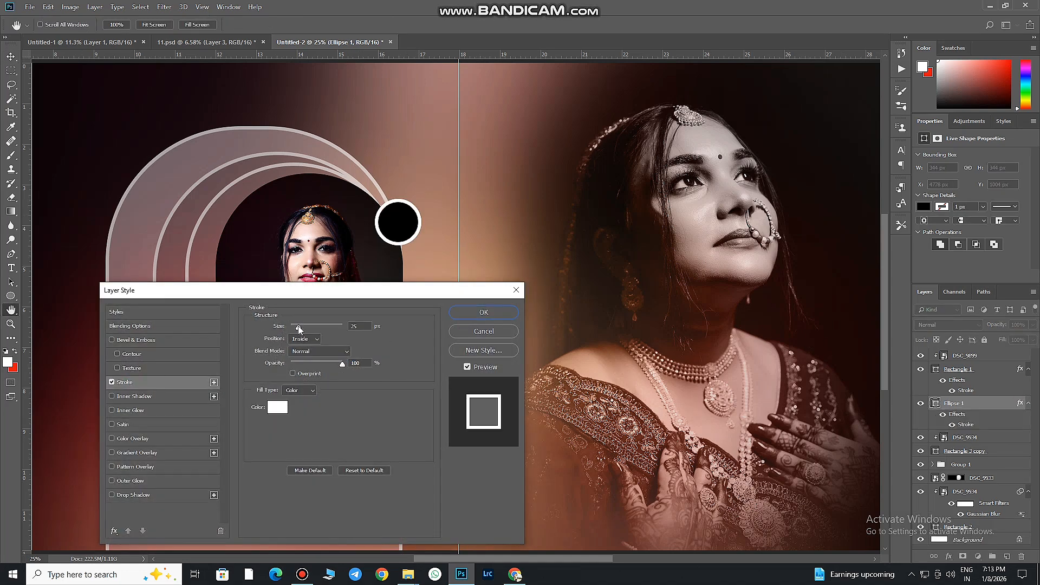
{"action": "left_click_drag", "start_coordinate": [299, 328], "coordinate": [298, 327]}
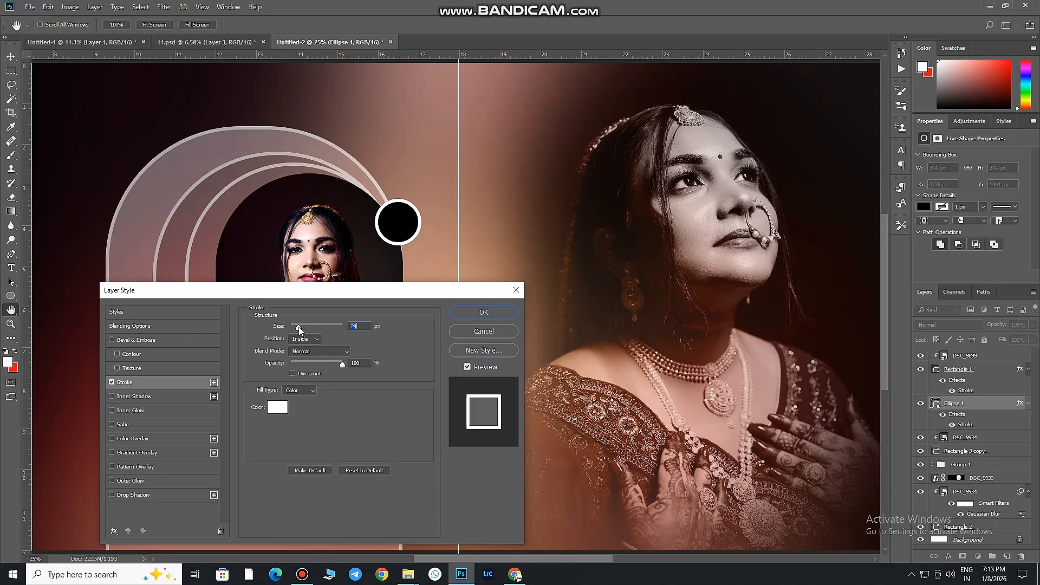
{"action": "left_click", "coordinate": [484, 313]}
Step: Shrink the outlined circle to about 283 x 283 px around its centre
{"action": "scroll", "coordinate": [346, 282], "scroll_direction": "down", "scroll_amount": 3}
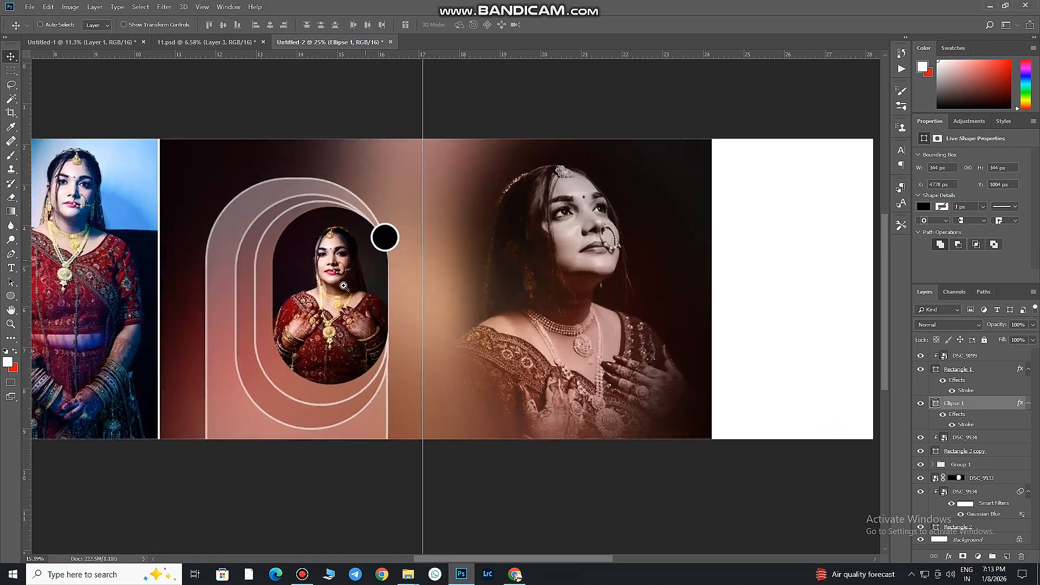
{"action": "mouse_move", "coordinate": [344, 286]}
{"action": "left_mouse_down"}
{"action": "mouse_move", "coordinate": [355, 286]}
{"action": "mouse_move", "coordinate": [346, 286]}
{"action": "left_mouse_up"}
{"action": "key", "text": "ctrl+t"}
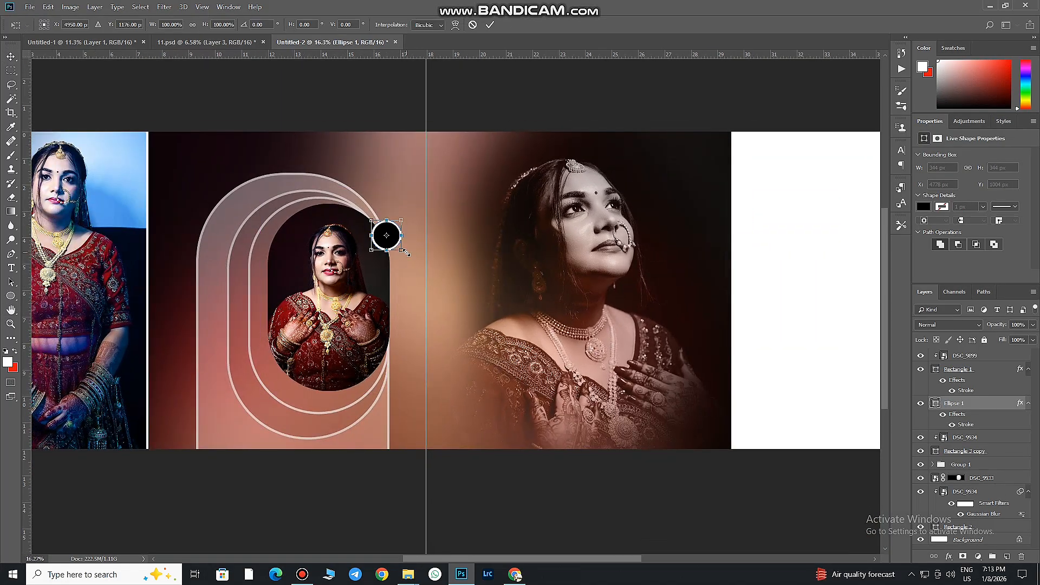
{"action": "left_click_drag", "start_coordinate": [407, 252], "coordinate": [401, 247]}
{"action": "left_click", "coordinate": [490, 25]}
{"action": "scroll", "coordinate": [401, 268], "scroll_direction": "up", "scroll_amount": 1}
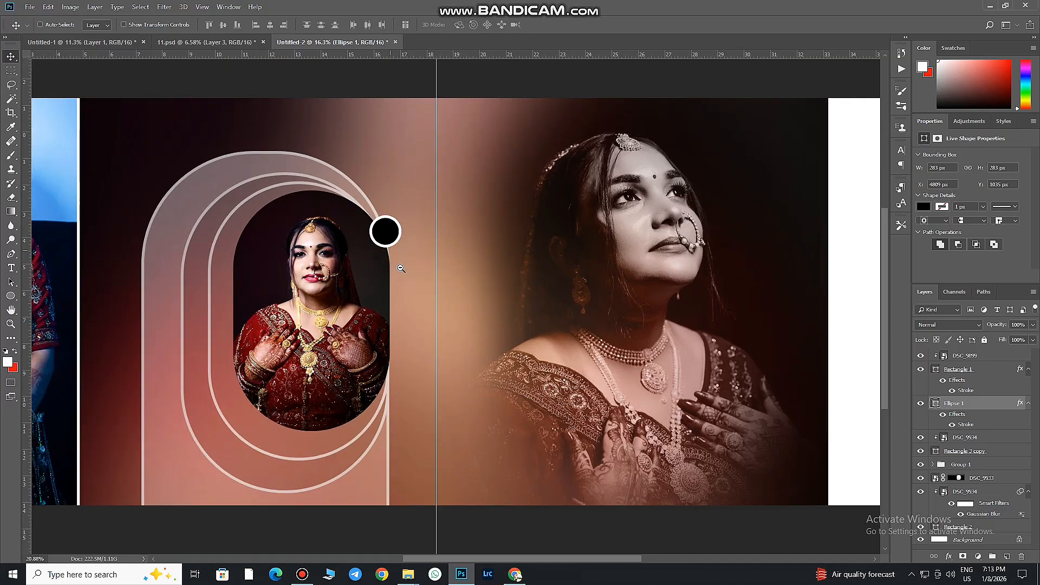
{"action": "scroll", "coordinate": [401, 268], "scroll_direction": "down", "scroll_amount": 2}
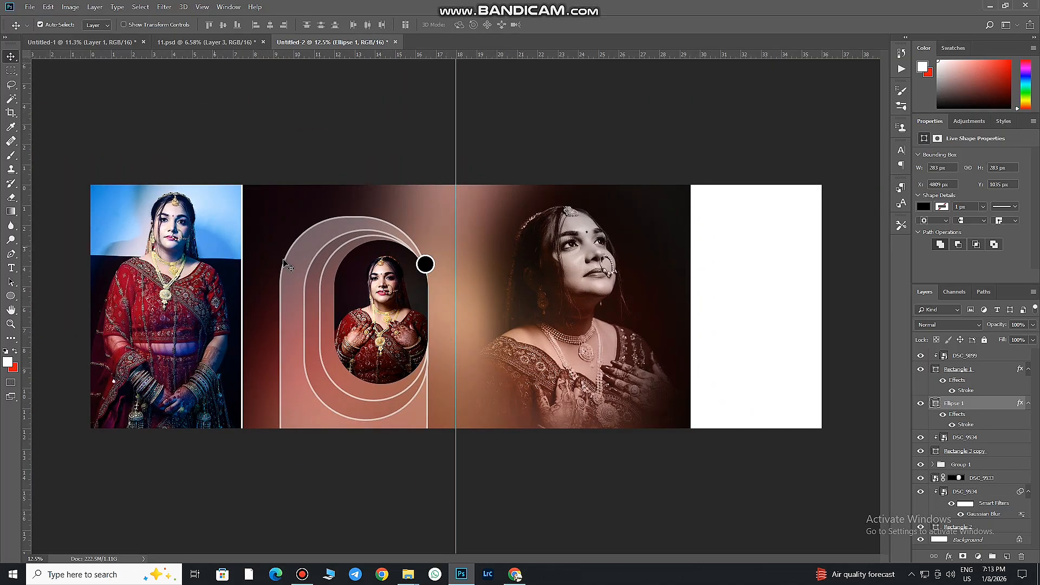
{"action": "scroll", "coordinate": [396, 304], "scroll_direction": "up", "scroll_amount": 1}
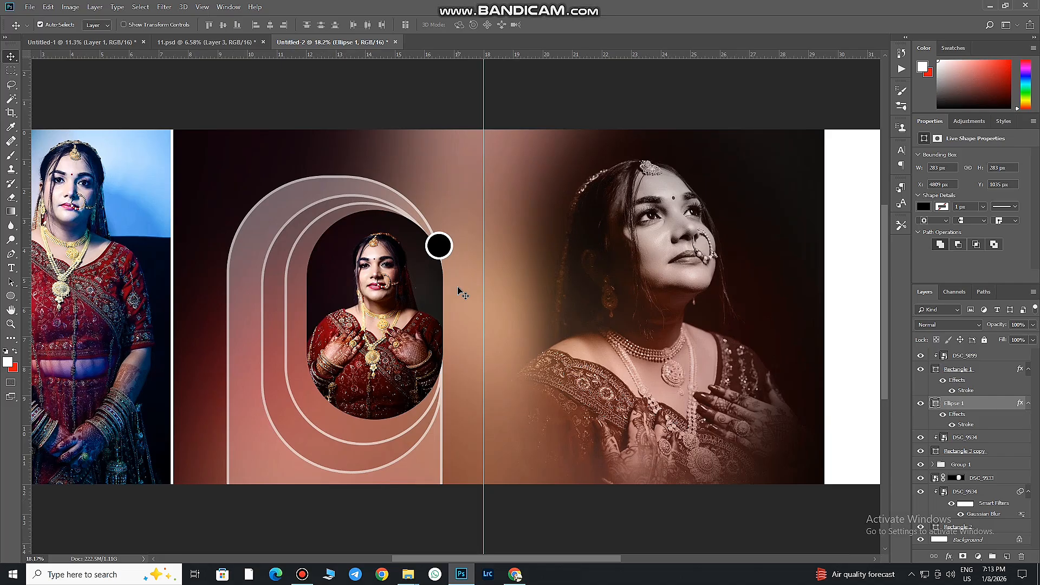
Step: Draw a black rectangle about 1434 x 2408 px over the white strip and move it flush with the spread's outer right edge
{"action": "left_click_drag", "start_coordinate": [530, 311], "coordinate": [318, 301]}
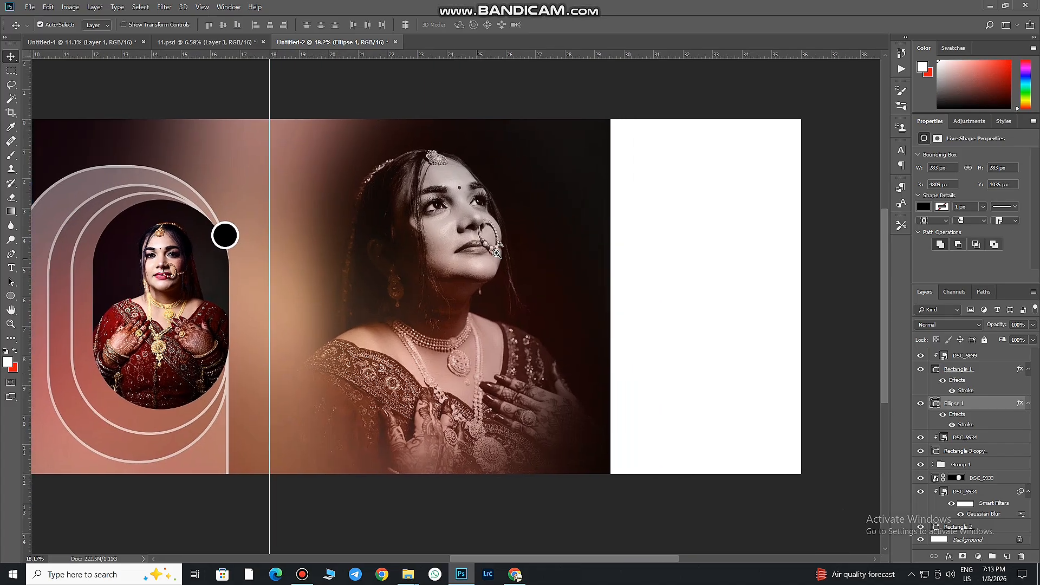
{"action": "key", "text": "ctrl+0"}
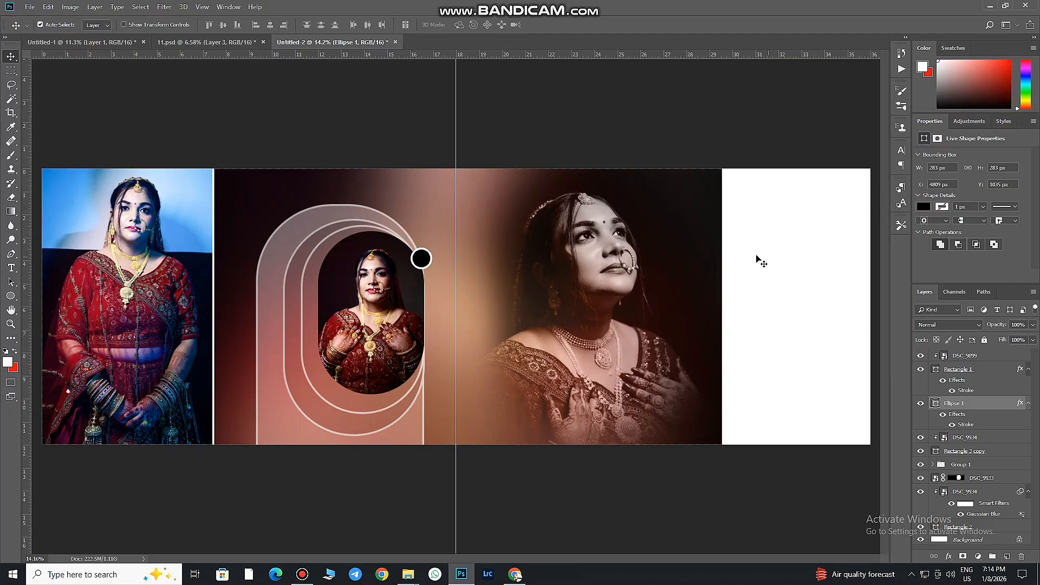
{"action": "right_click", "coordinate": [15, 299]}
{"action": "left_click", "coordinate": [60, 300]}
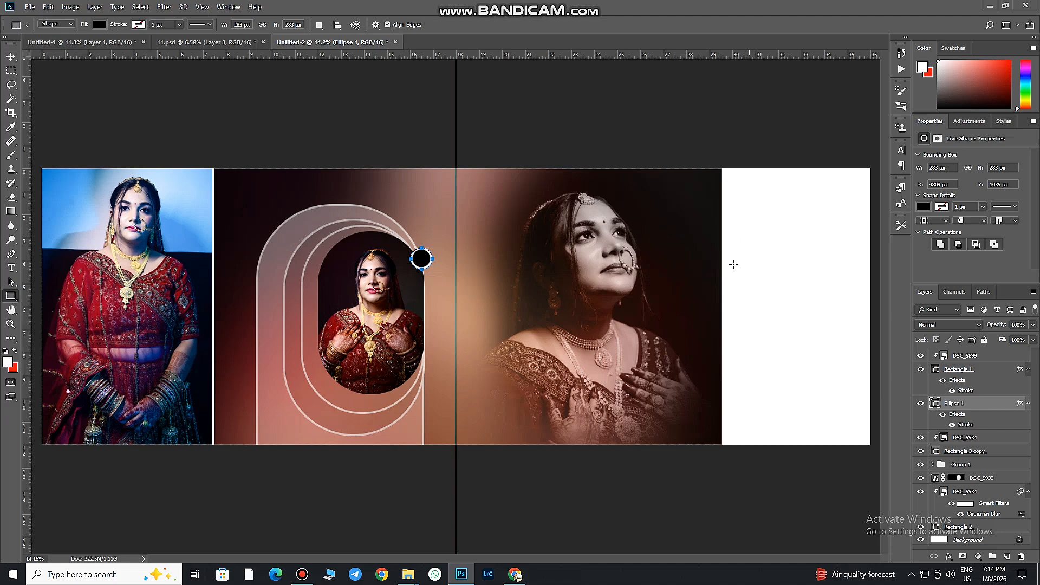
{"action": "left_click_drag", "start_coordinate": [765, 214], "coordinate": [875, 398]}
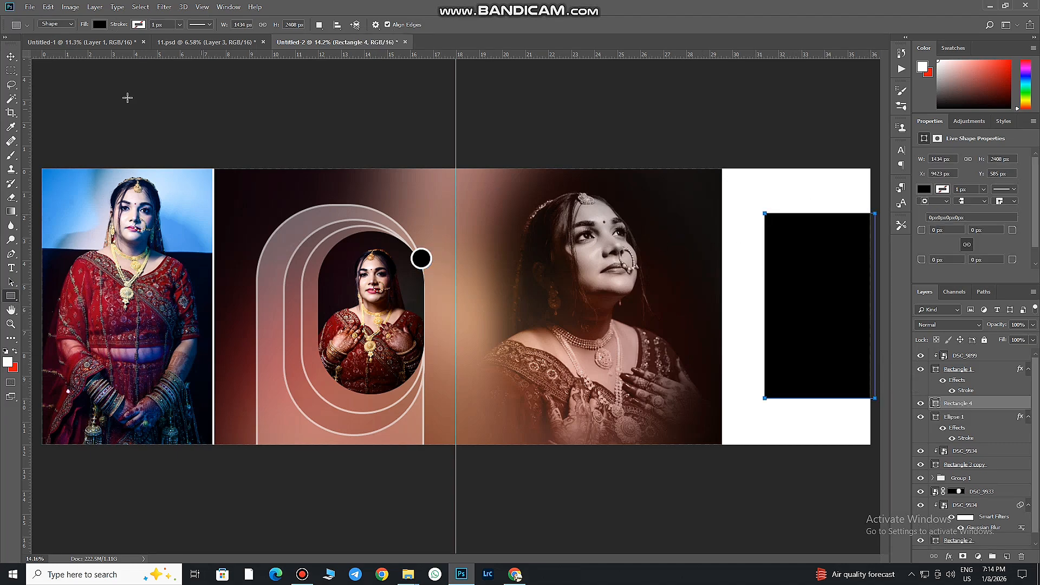
{"action": "left_click", "coordinate": [15, 58]}
{"action": "left_click_drag", "start_coordinate": [807, 317], "coordinate": [825, 294]}
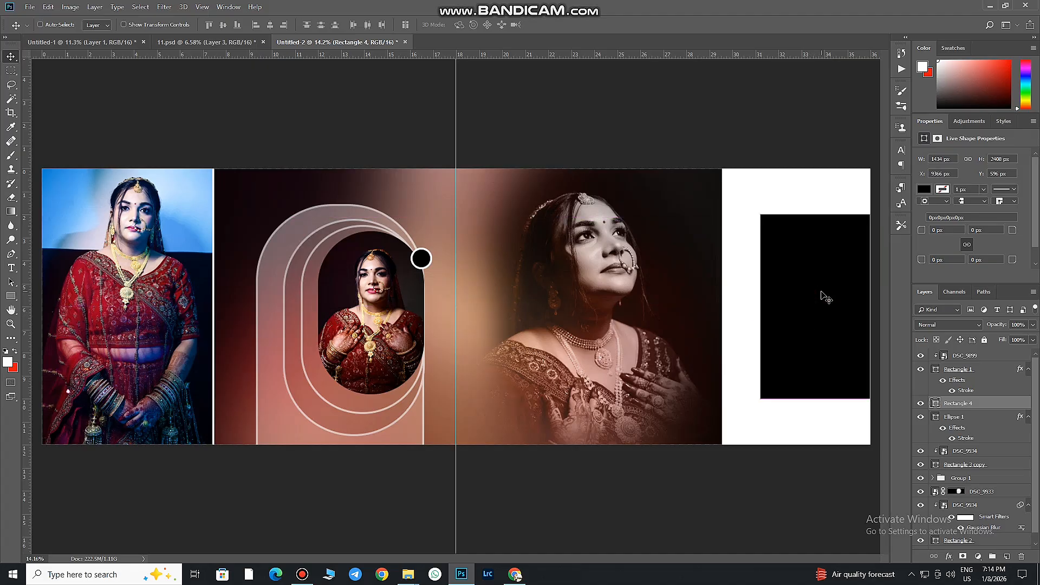
Step: Duplicate the black rectangle and recolour the lower one salmon pink
{"action": "key", "text": "ctrl+j"}
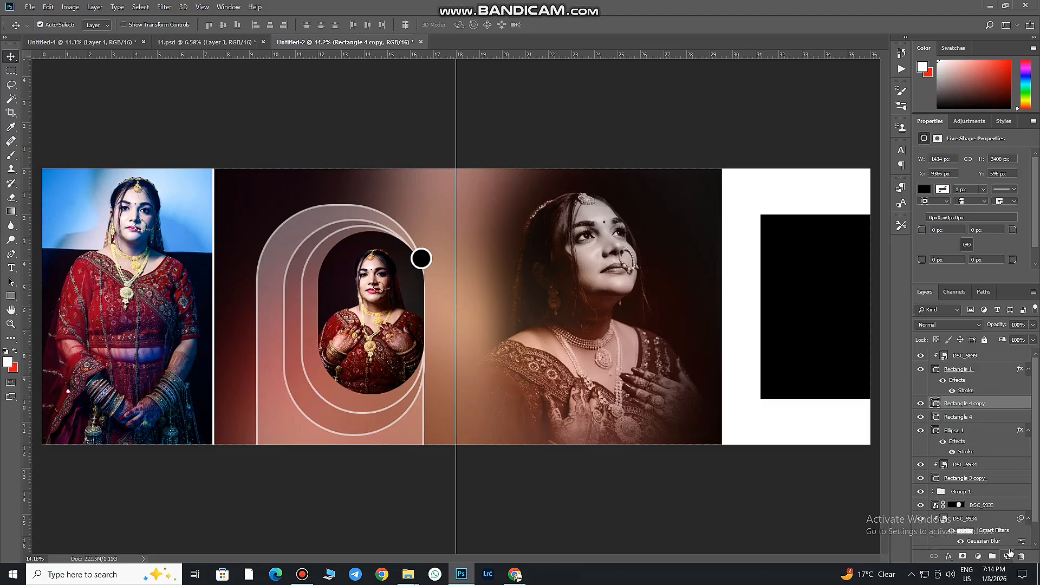
{"action": "left_click", "coordinate": [959, 419]}
{"action": "double_click", "coordinate": [936, 418]}
{"action": "left_click_drag", "start_coordinate": [789, 411], "coordinate": [735, 386]}
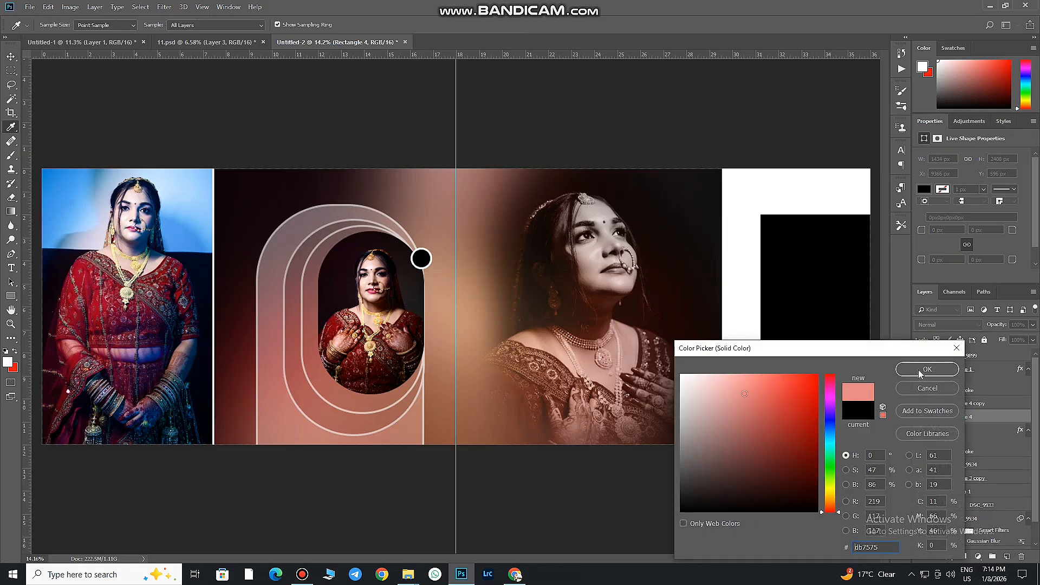
{"action": "left_click", "coordinate": [920, 370]}
Step: Enlarge the lower rectangle to about 1568 x 2679 px so it borders the black one above, below and on its inner side
{"action": "key", "text": "ctrl+t"}
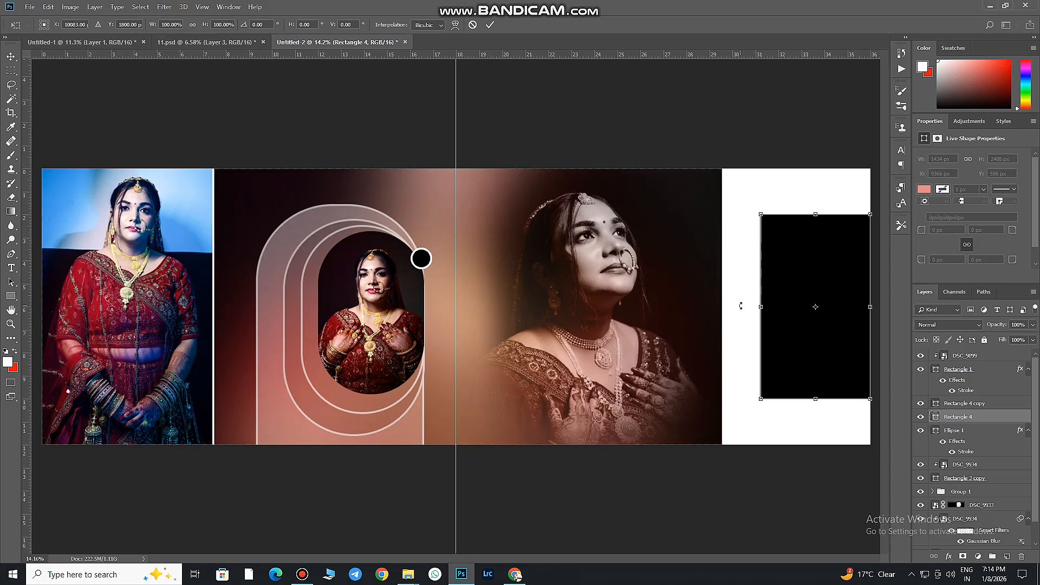
{"action": "left_click_drag", "start_coordinate": [761, 307], "coordinate": [751, 307]}
{"action": "left_click_drag", "start_coordinate": [810, 214], "coordinate": [810, 204]}
{"action": "left_click_drag", "start_coordinate": [810, 401], "coordinate": [812, 410]}
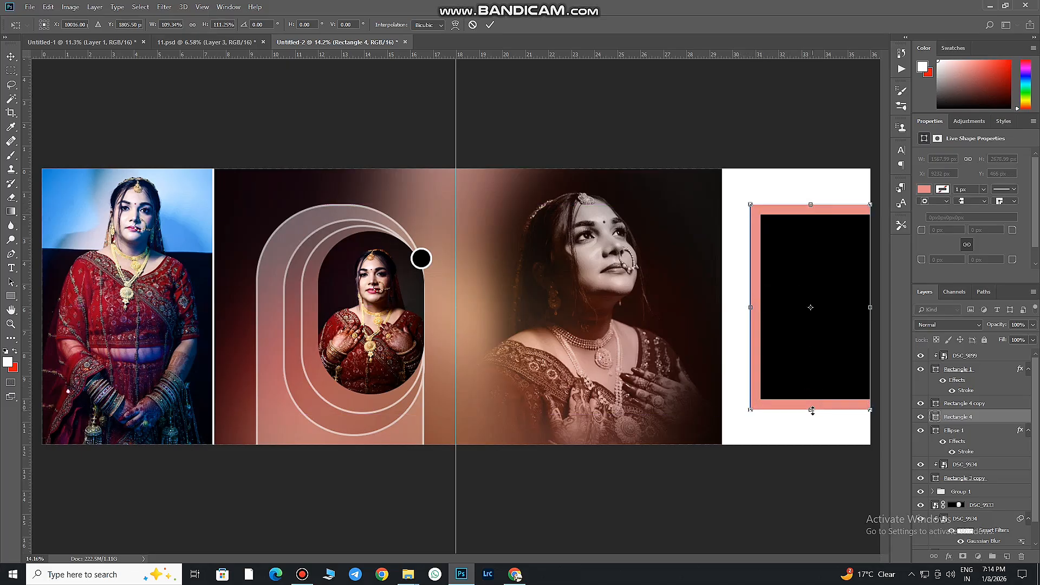
{"action": "left_click", "coordinate": [490, 24]}
Step: Add a 25 px white inside stroke to the black rectangle on the white strip
{"action": "left_click", "coordinate": [1023, 406]}
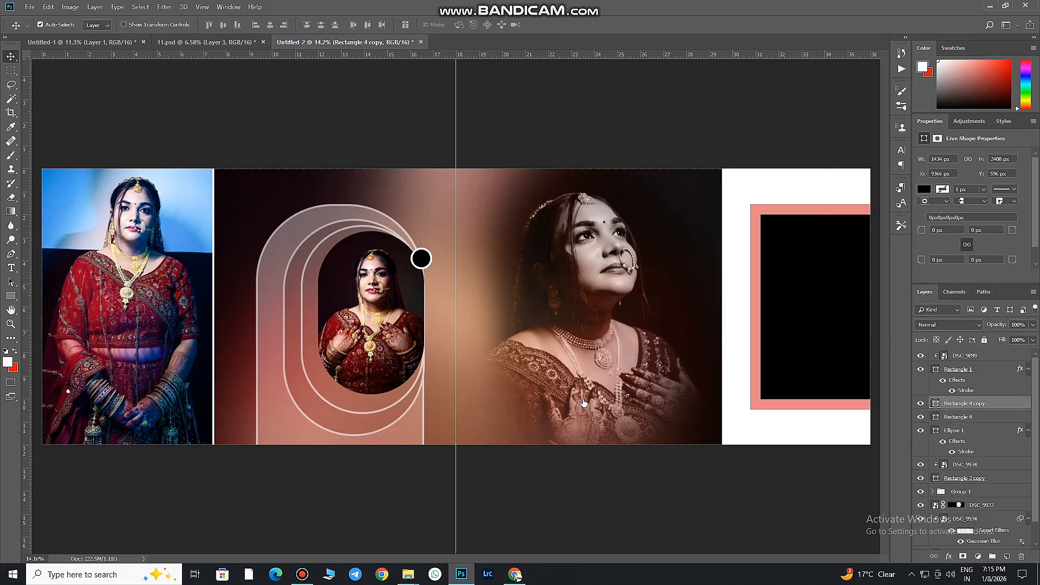
{"action": "left_click", "coordinate": [113, 382]}
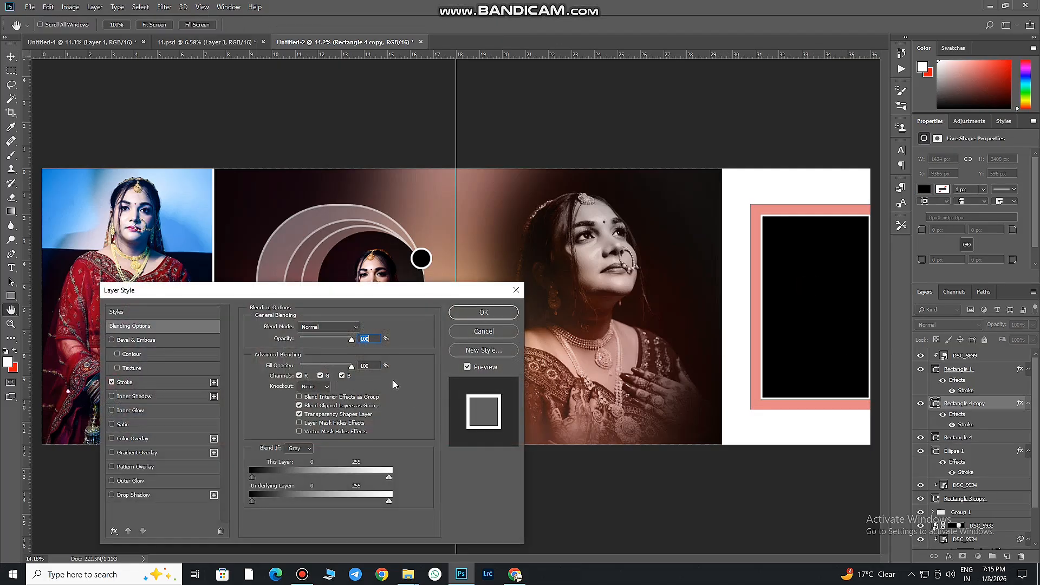
{"action": "left_click", "coordinate": [158, 382]}
{"action": "type", "text": "25"}
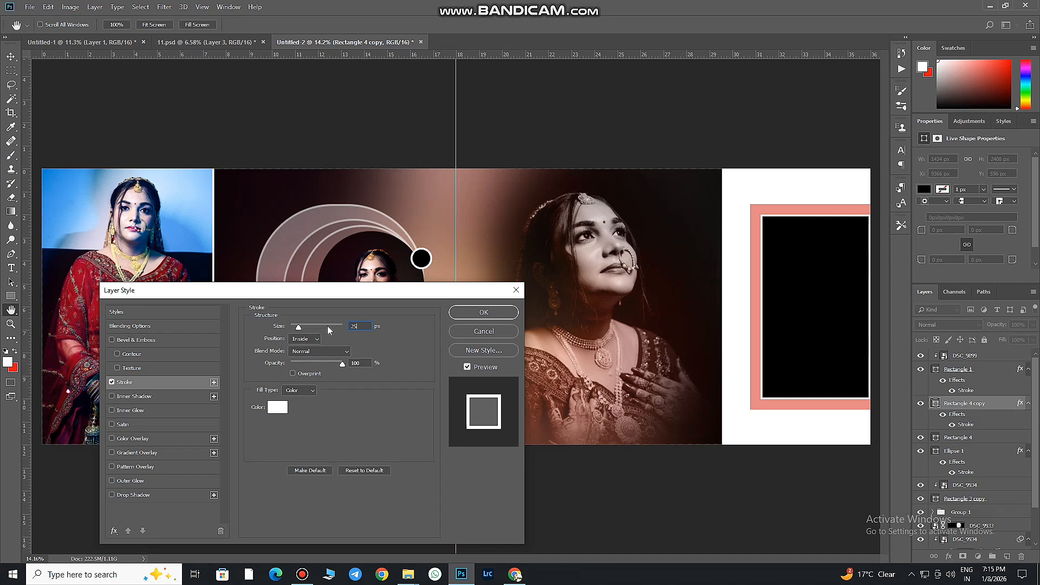
{"action": "key", "text": "Return"}
Step: Recolour the salmon border rectangle with a dark maroon sampled from the background beside the large portrait
{"action": "left_click", "coordinate": [755, 365]}
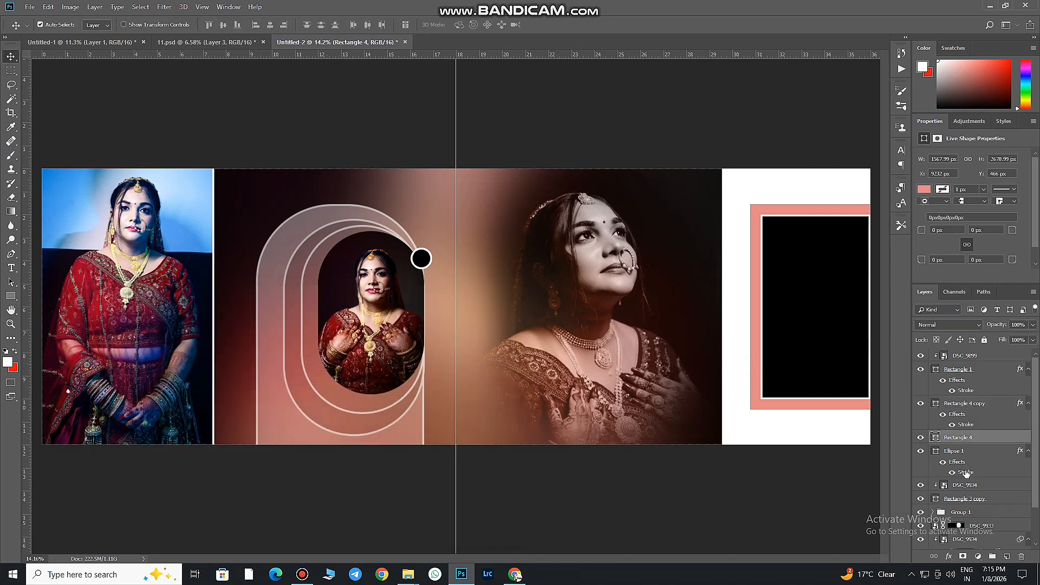
{"action": "double_click", "coordinate": [935, 438]}
{"action": "left_click", "coordinate": [692, 287]}
{"action": "left_click", "coordinate": [690, 293]}
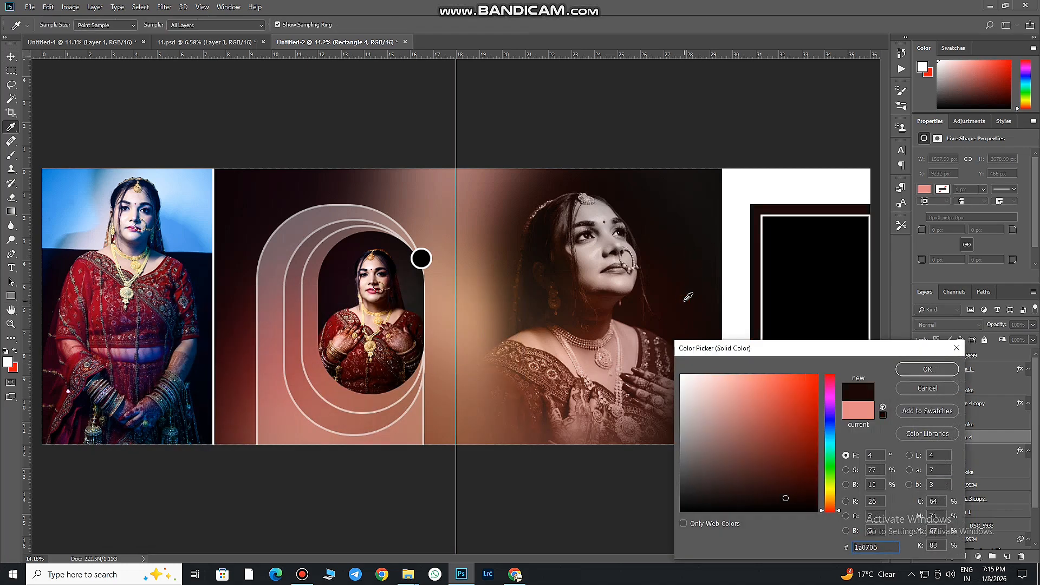
{"action": "left_click", "coordinate": [927, 369]}
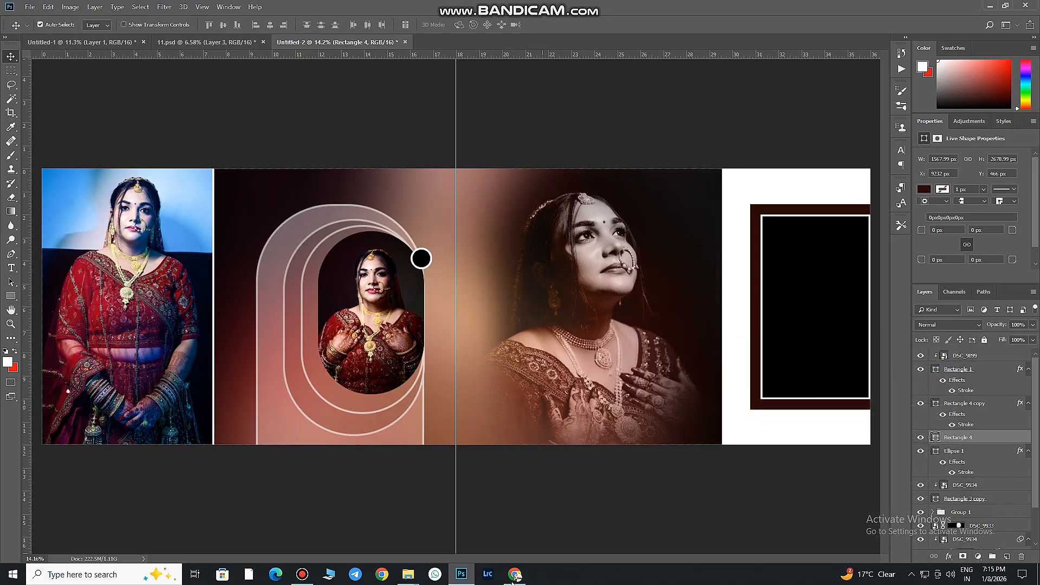
Step: Place the photo DSC_9900 from the JPEG folder into the spread above the black rectangle, accepting its default raw settings
{"action": "left_click", "coordinate": [408, 574]}
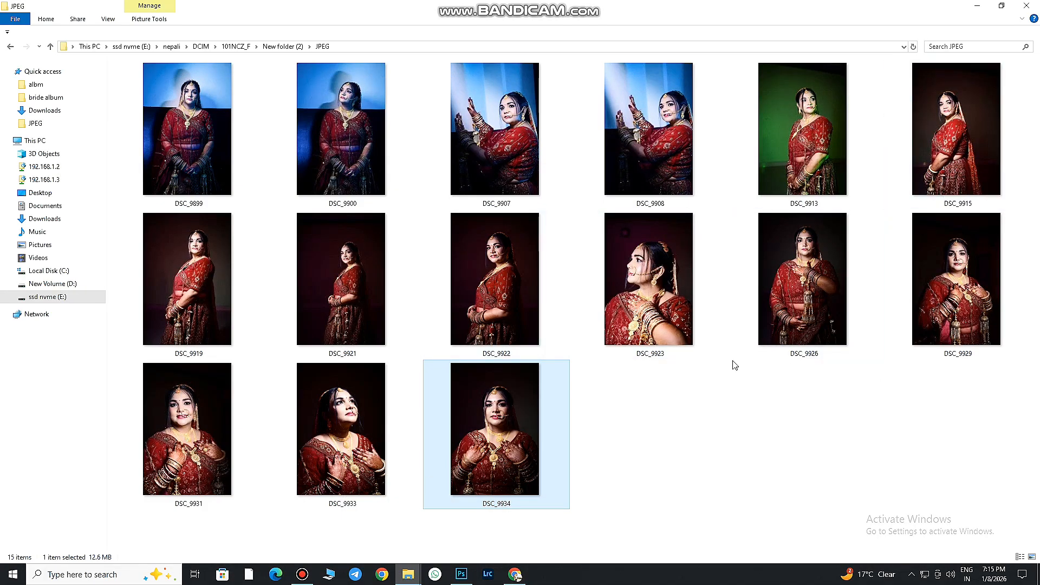
{"action": "left_click_drag", "start_coordinate": [495, 428], "coordinate": [737, 378]}
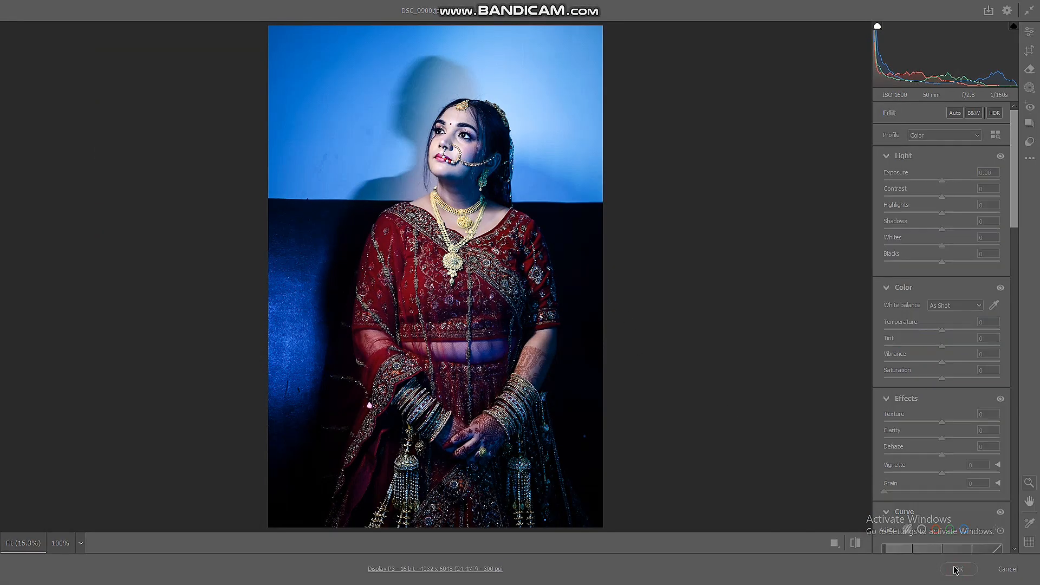
{"action": "left_click", "coordinate": [956, 569]}
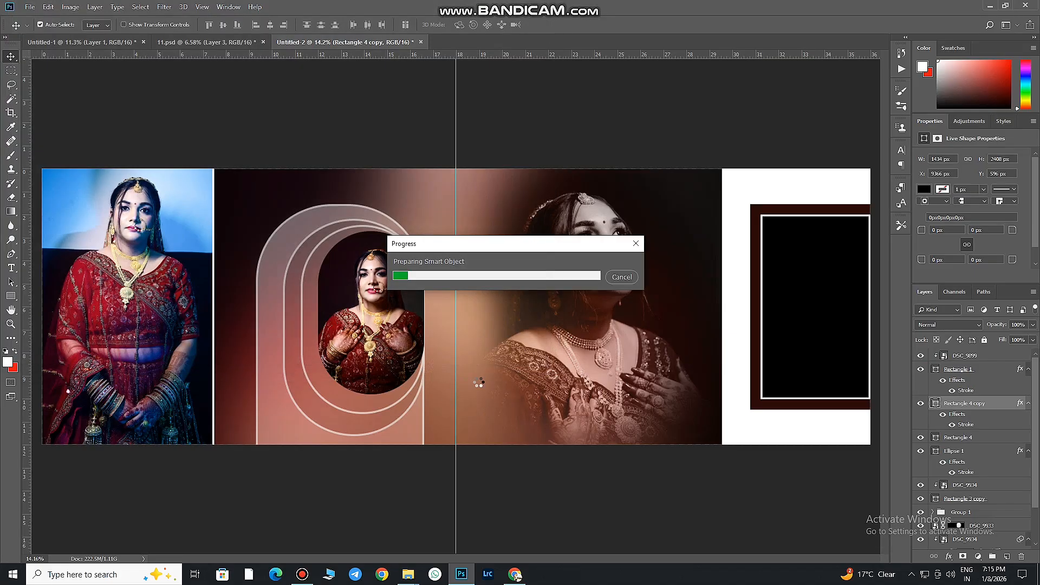
Step: Move the placed bride photo over the bordered rectangle and scale it to about 49.5% to cover it
{"action": "left_click_drag", "start_coordinate": [520, 313], "coordinate": [714, 334]}
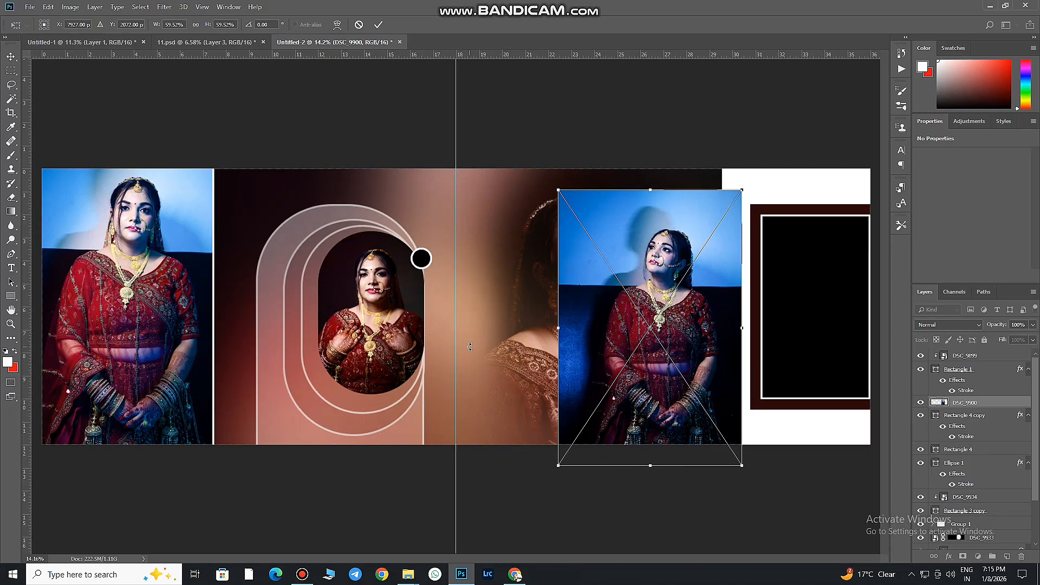
{"action": "left_click_drag", "start_coordinate": [489, 361], "coordinate": [221, 349]}
{"action": "left_click_drag", "start_coordinate": [460, 412], "coordinate": [654, 388]}
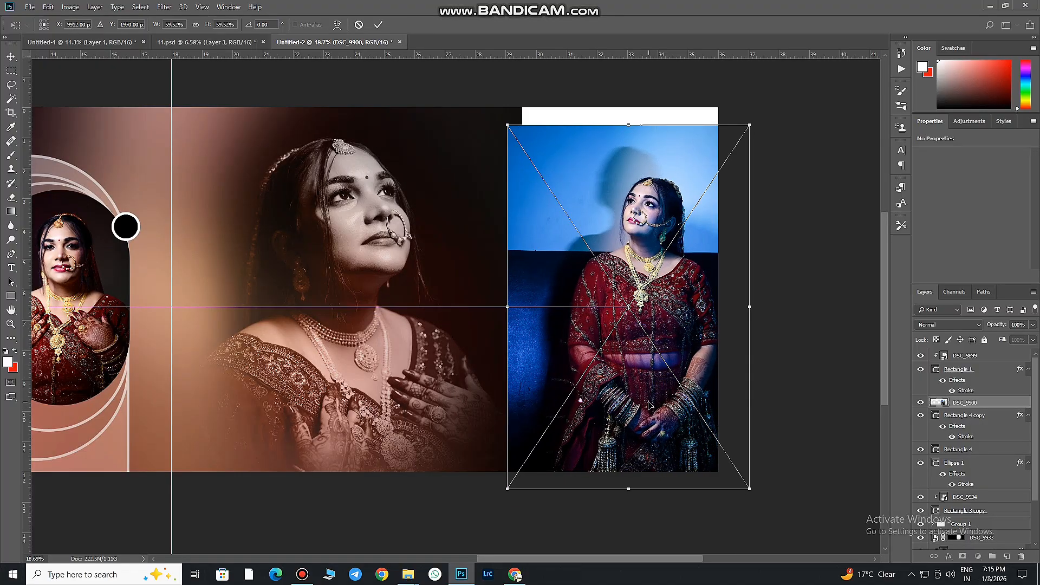
{"action": "left_click_drag", "start_coordinate": [747, 487], "coordinate": [723, 453]}
{"action": "left_click_drag", "start_coordinate": [694, 391], "coordinate": [698, 381]}
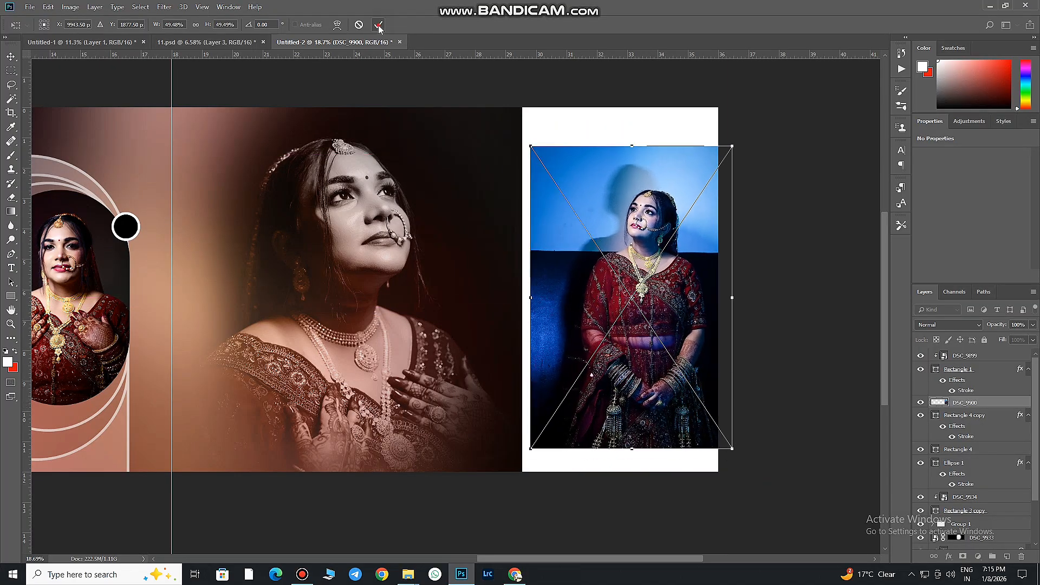
{"action": "left_click", "coordinate": [378, 25]}
Step: Clip the DSC_9900 photo to the white-stroked rectangle and nudge it so the bride sits well inside the frame
{"action": "left_click", "coordinate": [986, 410], "text": "alt"}
{"action": "left_click_drag", "start_coordinate": [630, 305], "coordinate": [637, 297]}
{"action": "left_click_drag", "start_coordinate": [614, 240], "coordinate": [584, 294]}
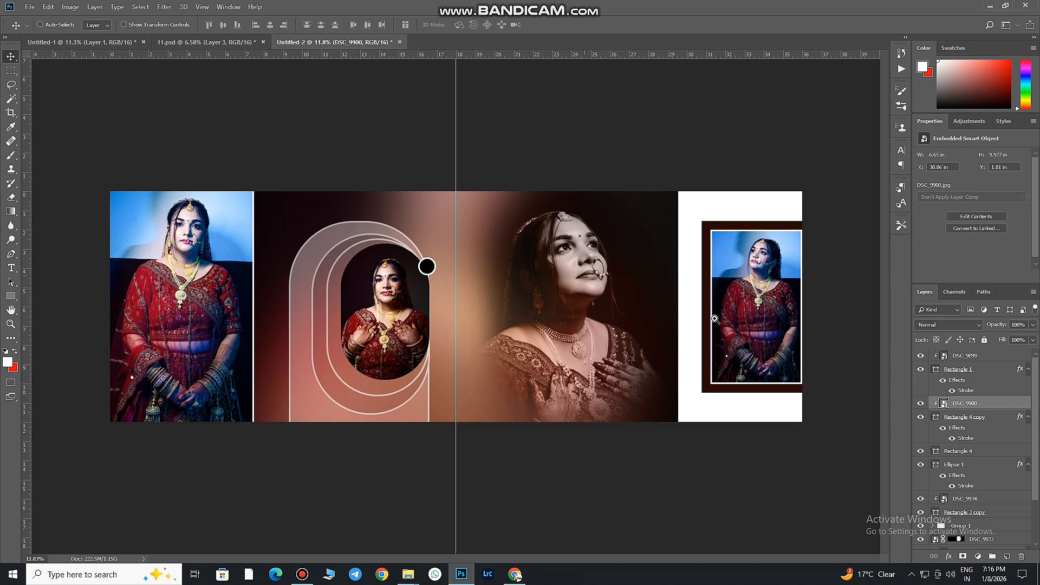
{"action": "left_click_drag", "start_coordinate": [731, 238], "coordinate": [735, 319]}
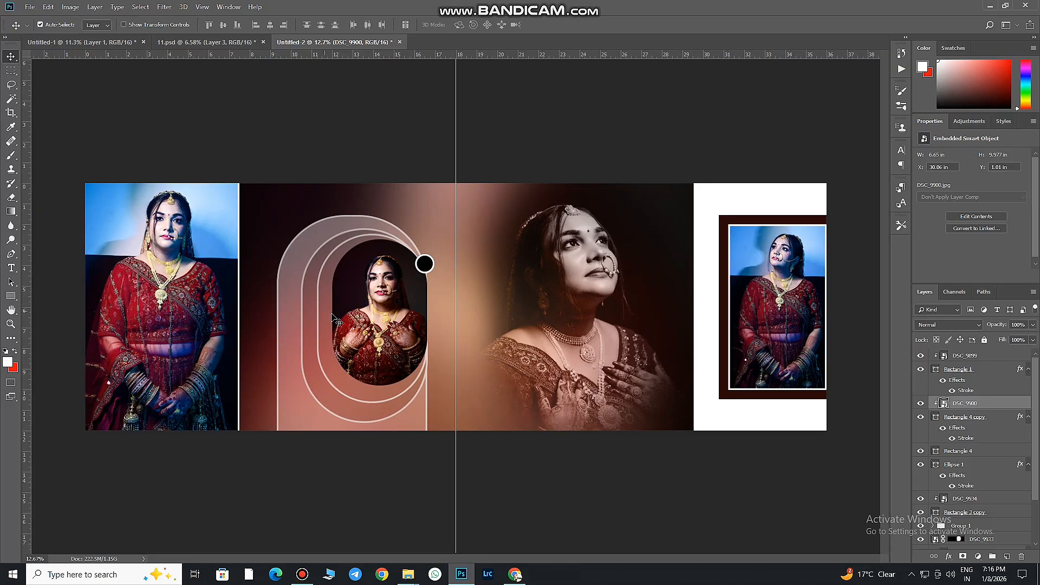
Step: Draw a black rectangle about 1301 x 1091 px on the top layer, between the far-left photo's white edge and the pill photo
{"action": "left_click_drag", "start_coordinate": [386, 323], "coordinate": [362, 324]}
{"action": "left_click", "coordinate": [979, 355]}
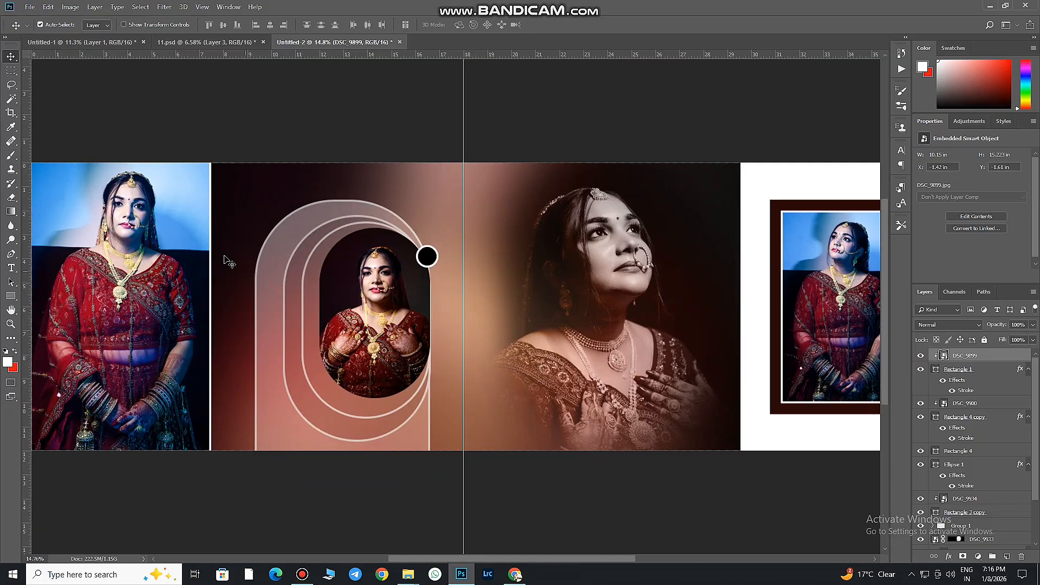
{"action": "left_click", "coordinate": [11, 296]}
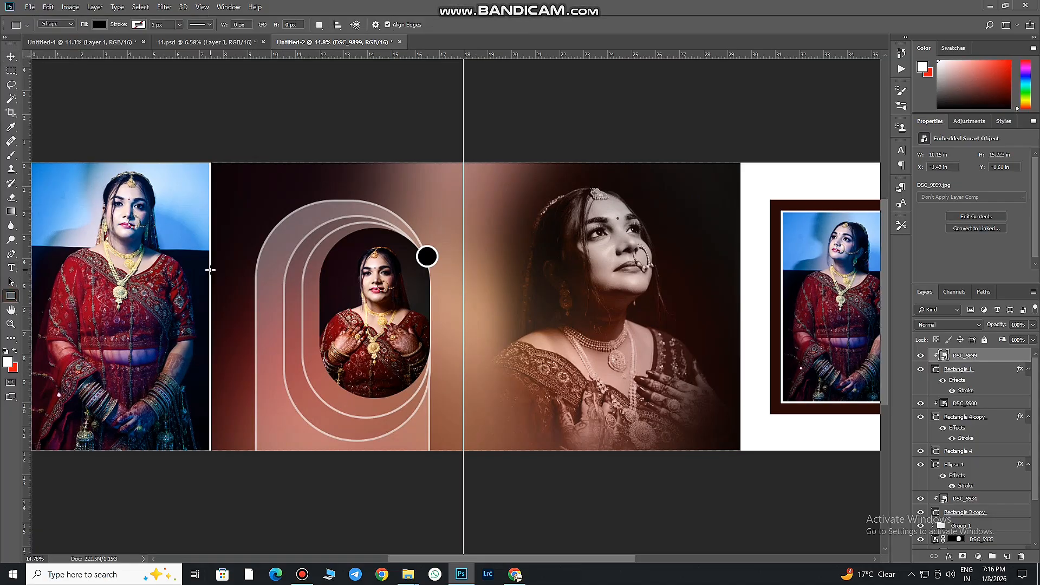
{"action": "left_click_drag", "start_coordinate": [210, 269], "coordinate": [314, 356]}
{"action": "left_click", "coordinate": [10, 58]}
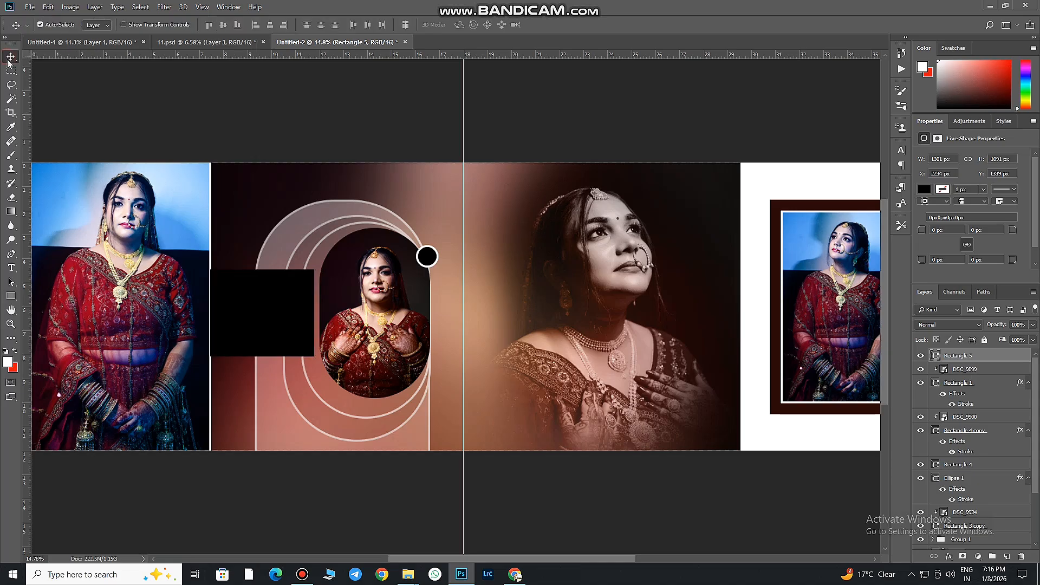
{"action": "left_click_drag", "start_coordinate": [265, 308], "coordinate": [266, 306]}
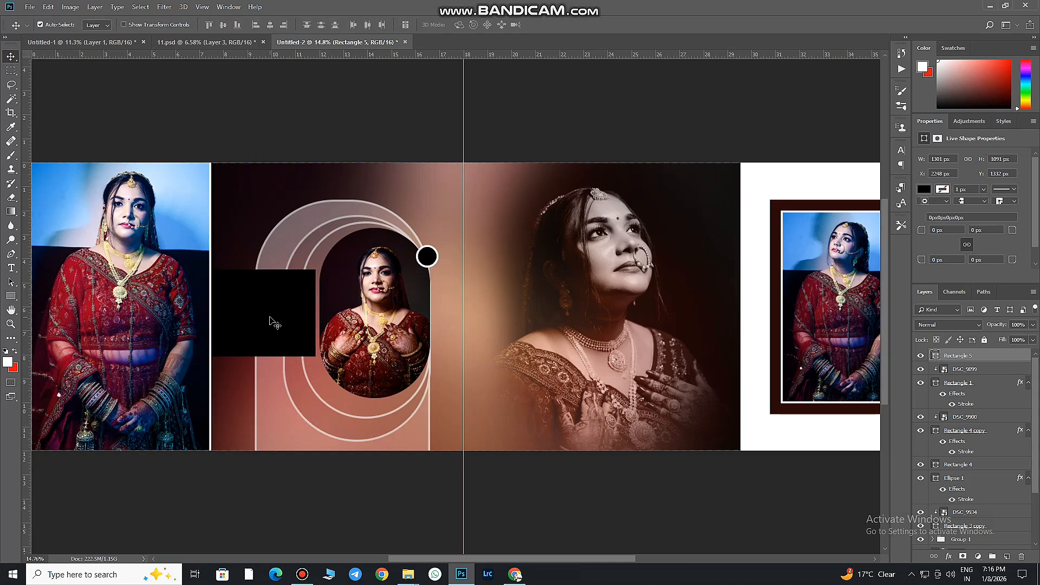
Step: Add a 25 px white inside stroke to the pill shape that frames the bride photo
{"action": "scroll", "coordinate": [312, 304], "scroll_direction": "up", "scroll_amount": 2}
{"action": "left_click", "coordinate": [761, 405]}
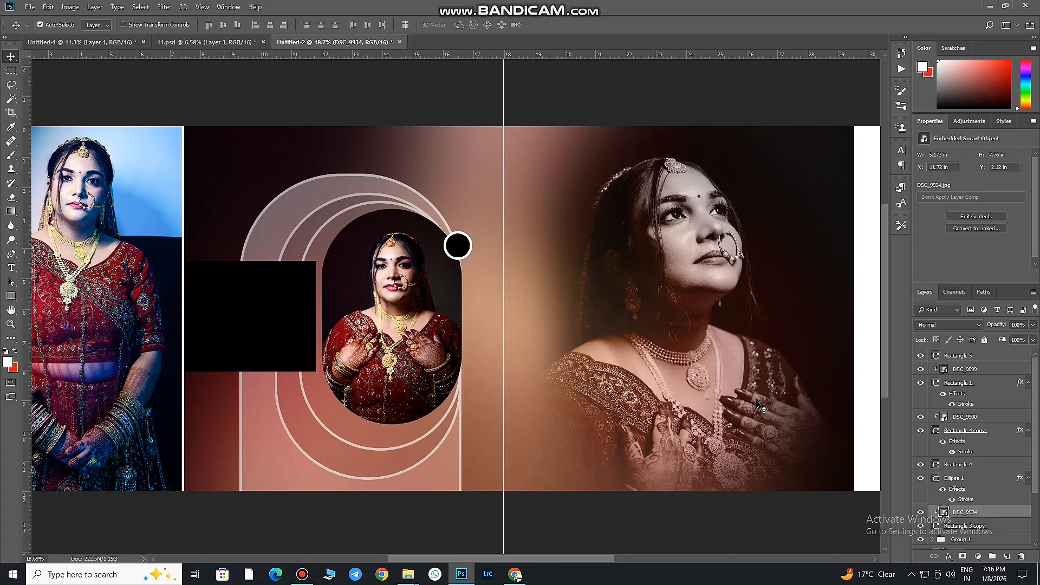
{"action": "double_click", "coordinate": [1000, 525]}
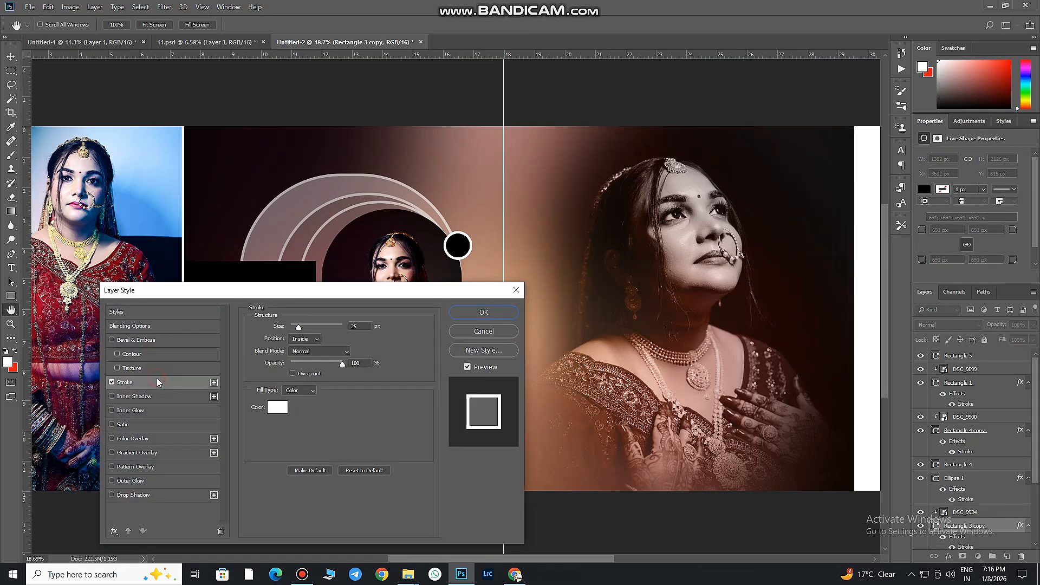
{"action": "left_click", "coordinate": [157, 381]}
{"action": "left_click", "coordinate": [481, 313]}
Step: Widen the new black rectangle to 1354 px so its right side meets the pill photo frame
{"action": "left_click", "coordinate": [1003, 356]}
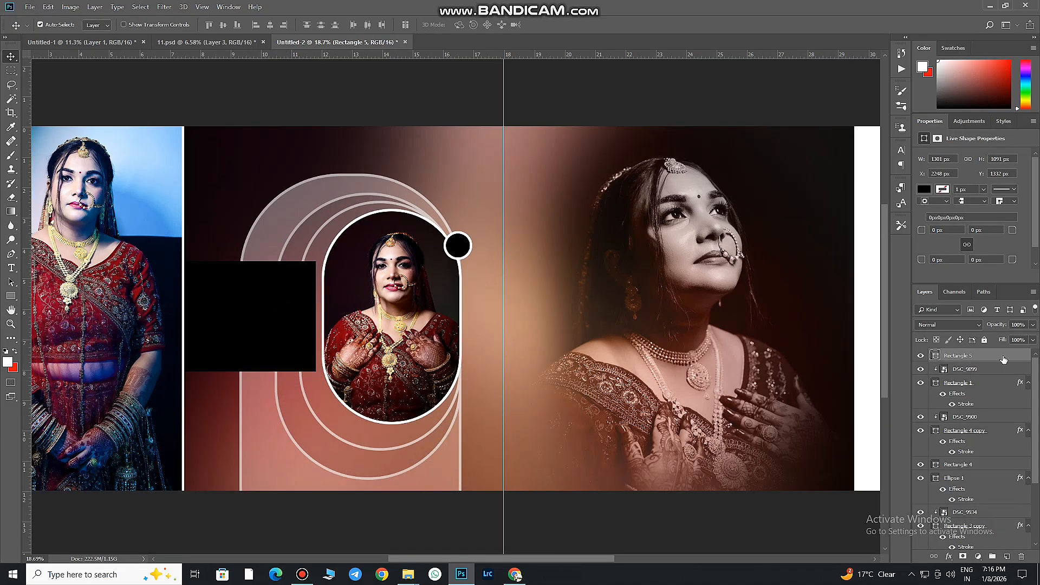
{"action": "scroll", "coordinate": [301, 324], "scroll_direction": "up", "scroll_amount": 3}
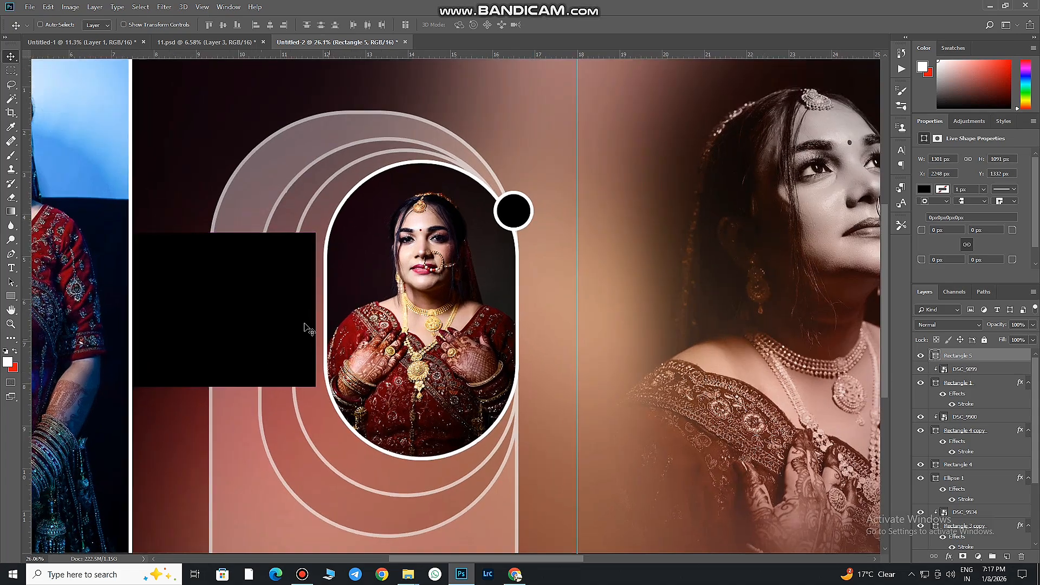
{"action": "key", "text": "ctrl+t"}
{"action": "left_click_drag", "start_coordinate": [316, 309], "coordinate": [323, 310]}
{"action": "left_click", "coordinate": [489, 25]}
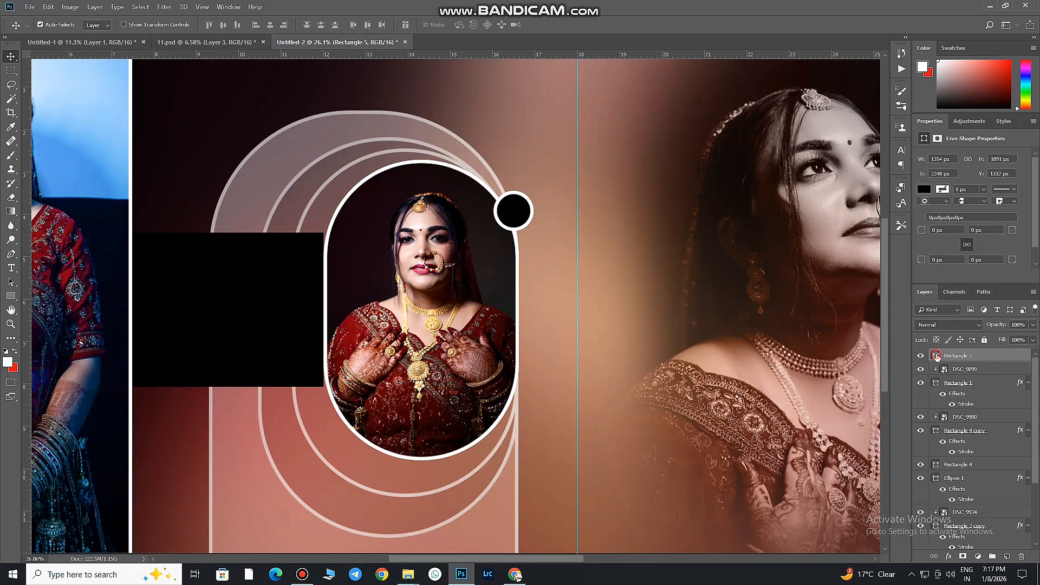
Step: Recolour the widened rectangle white and lower its opacity to 46%
{"action": "double_click", "coordinate": [935, 356]}
{"action": "left_click", "coordinate": [681, 375]}
{"action": "left_click", "coordinate": [934, 372]}
{"action": "left_click", "coordinate": [1033, 325]}
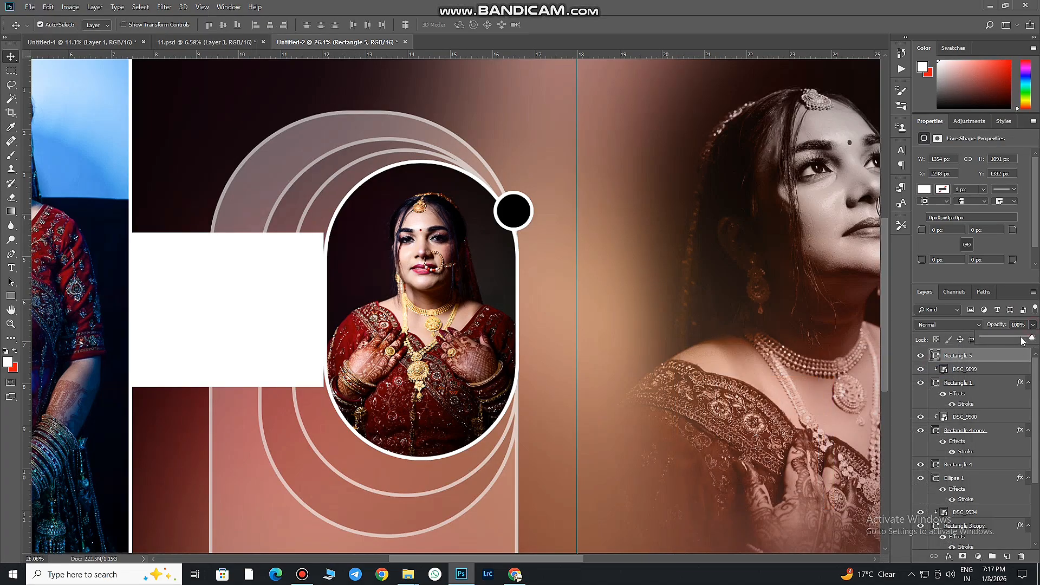
{"action": "left_click_drag", "start_coordinate": [1022, 340], "coordinate": [1005, 336]}
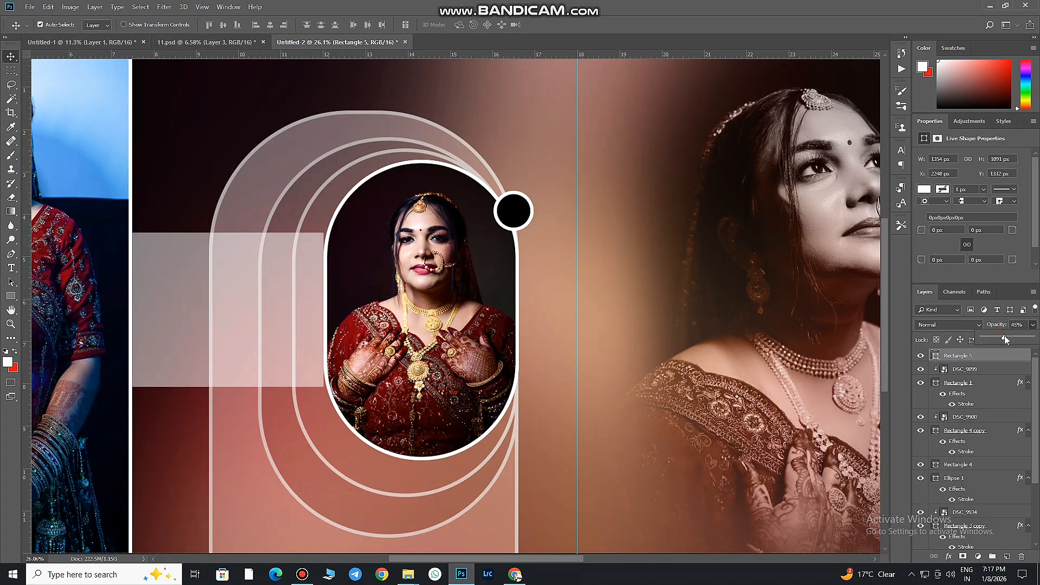
{"action": "left_click", "coordinate": [933, 355]}
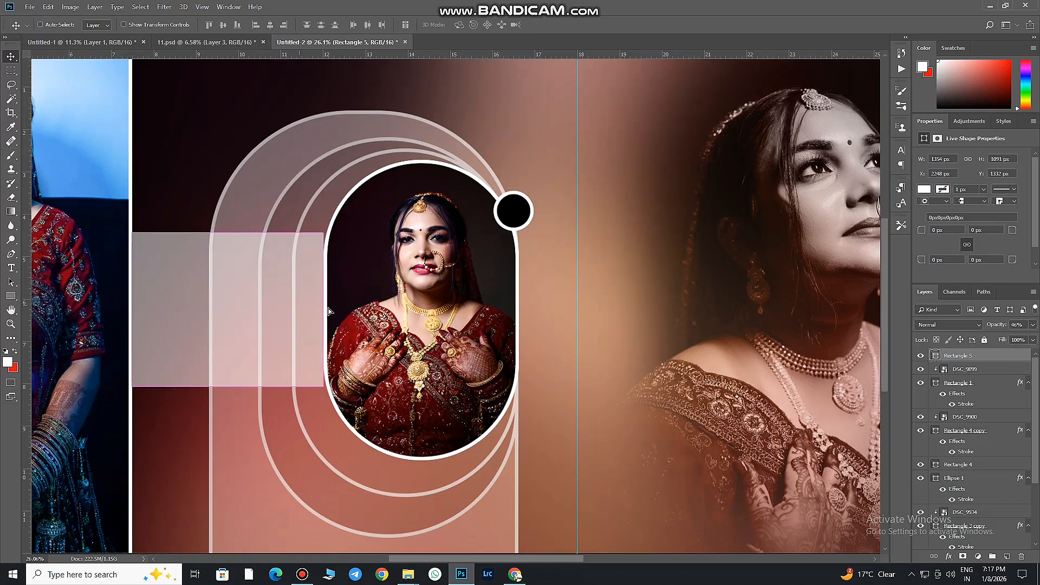
Step: Stretch the translucent white rectangle to about 102% width so its edge closes the gap to the pill photo frame
{"action": "key", "text": "ctrl+t"}
{"action": "left_click_drag", "start_coordinate": [324, 310], "coordinate": [330, 309]}
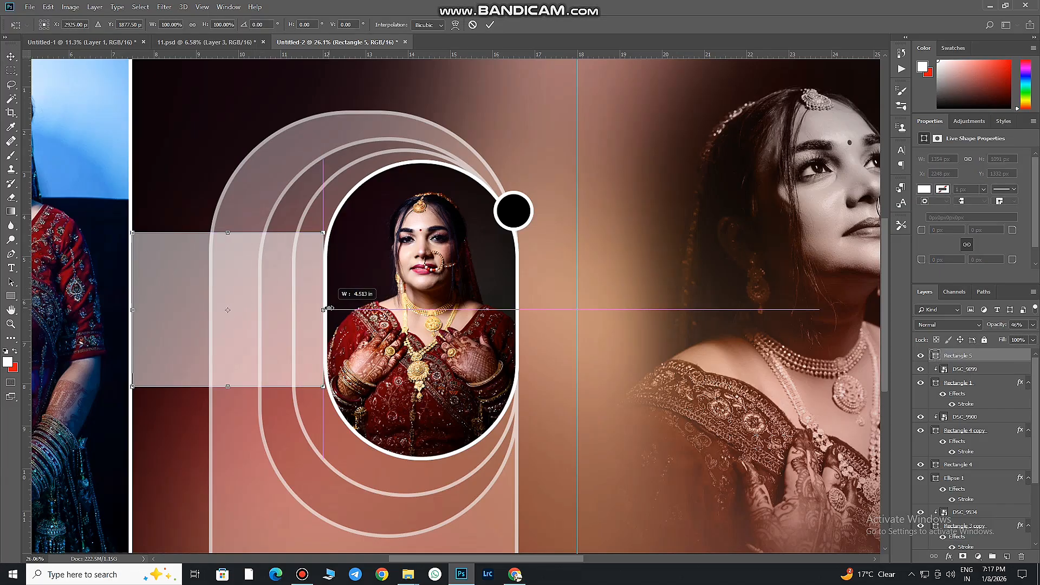
{"action": "key", "text": "Return"}
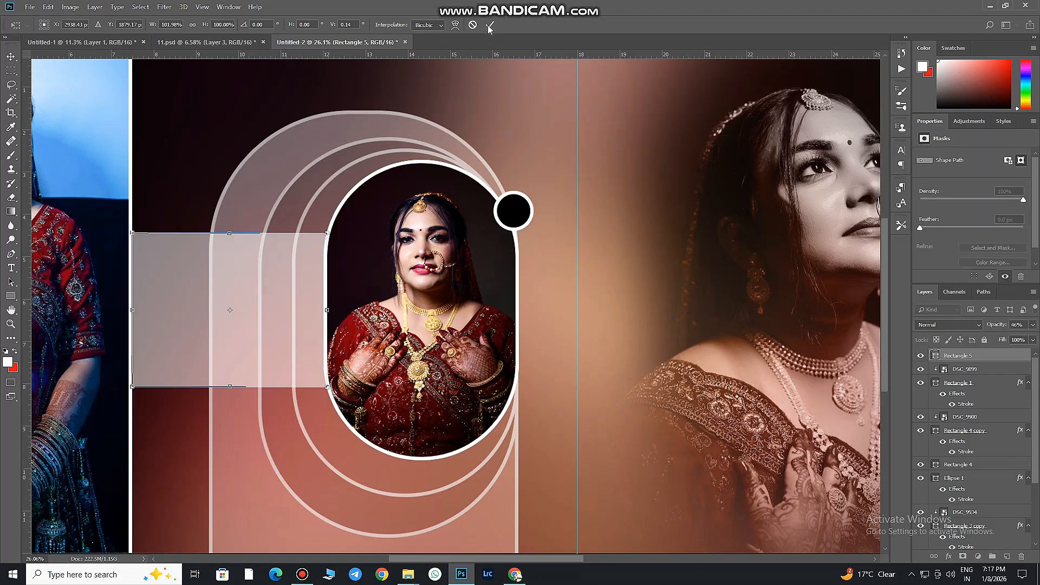
Step: Try a black fill on the translucent rectangle and restore its white fill
{"action": "key", "text": "ctrl+space"}
{"action": "left_click_drag", "start_coordinate": [229, 271], "coordinate": [261, 311]}
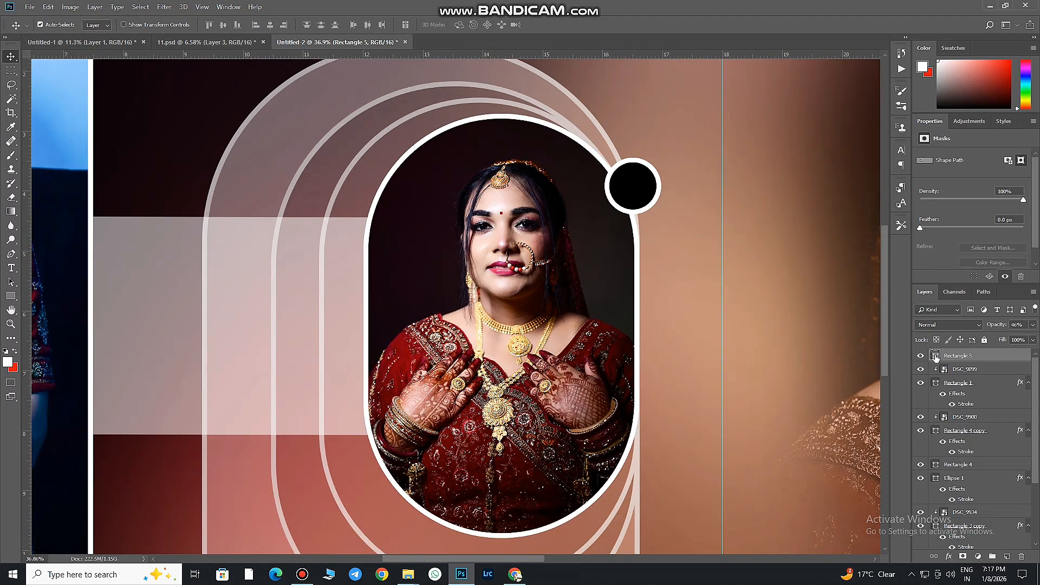
{"action": "double_click", "coordinate": [935, 356]}
{"action": "left_click_drag", "start_coordinate": [699, 488], "coordinate": [670, 537]}
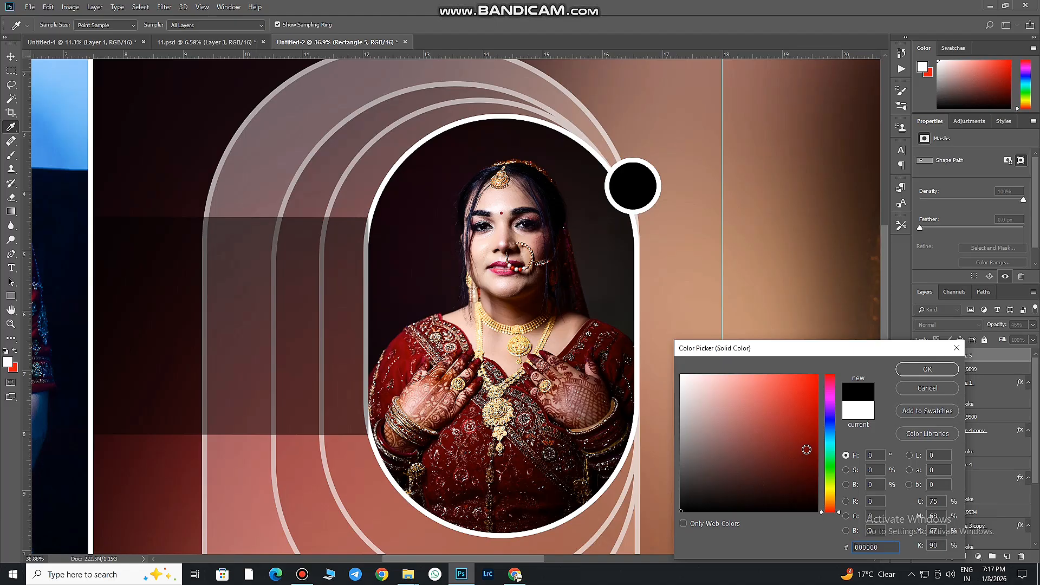
{"action": "left_click", "coordinate": [928, 369]}
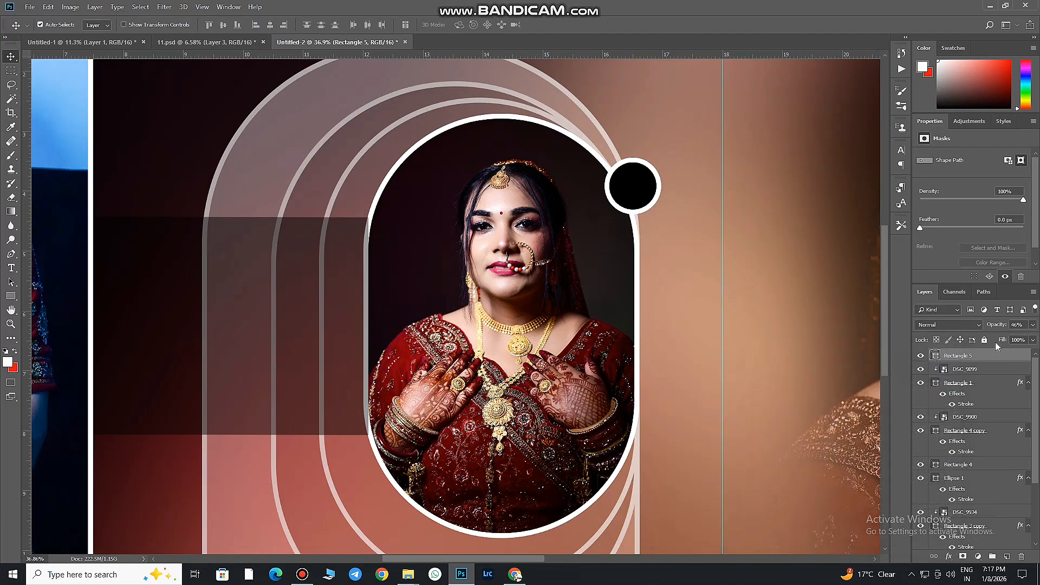
{"action": "left_click", "coordinate": [1034, 325]}
{"action": "key", "text": "alt+BackSpace"}
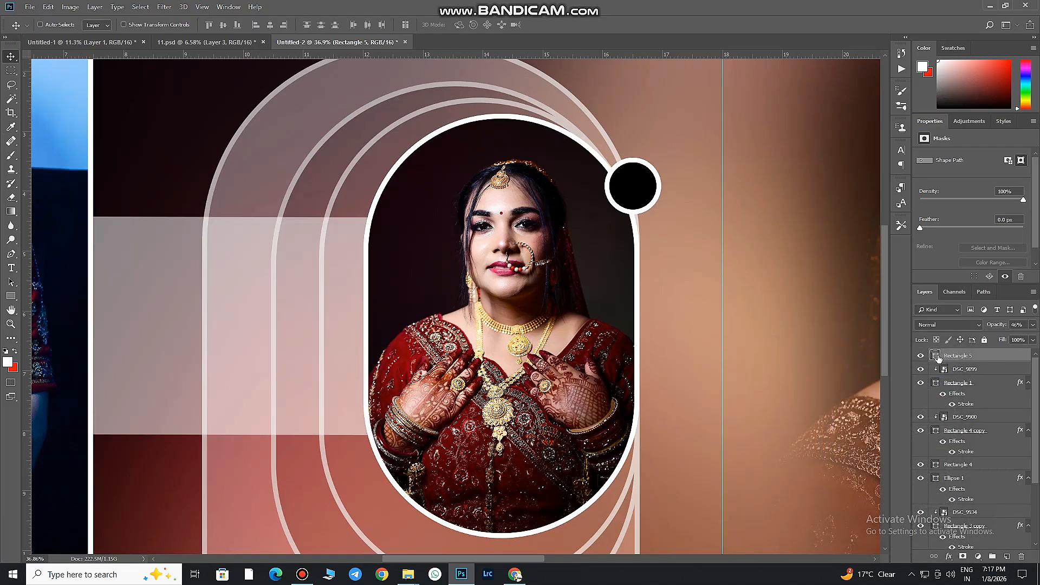
Step: Switch to File Explorer and open the text folder inside the all item folder on drive D
{"action": "key", "text": "ctrl+0"}
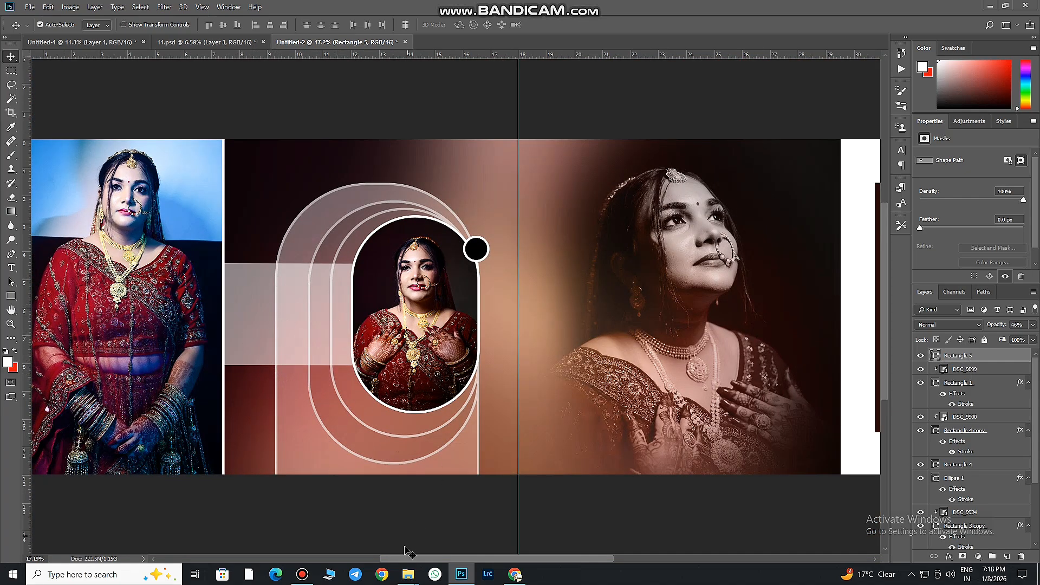
{"action": "mouse_move", "coordinate": [409, 575]}
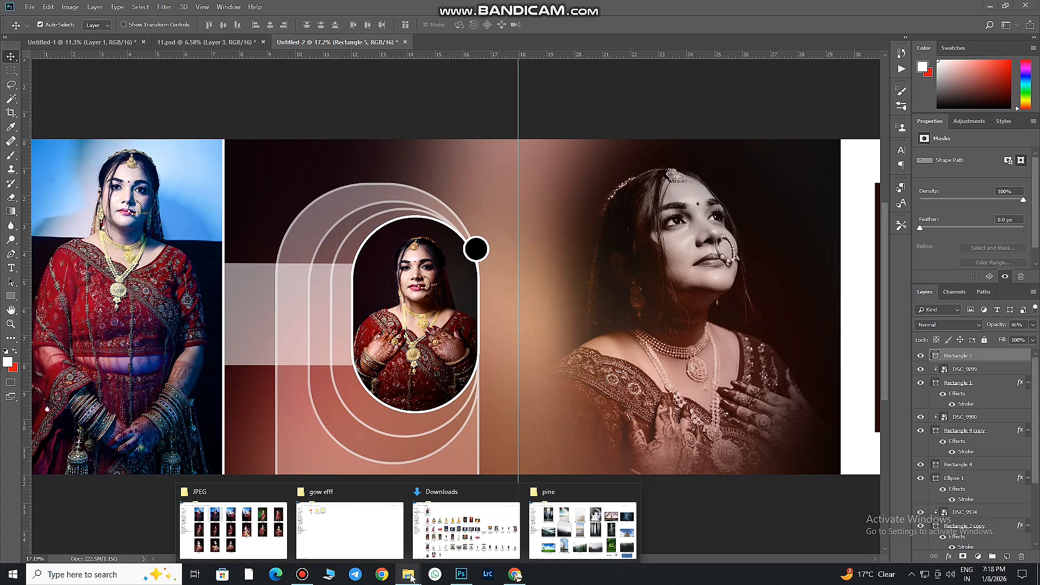
{"action": "middle_click", "coordinate": [410, 576]}
{"action": "left_click", "coordinate": [53, 283]}
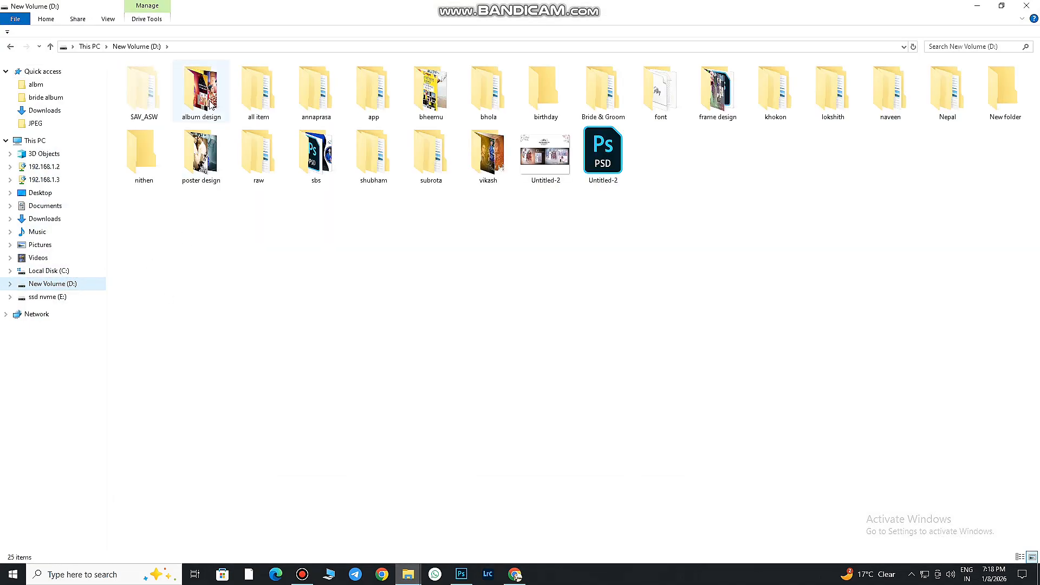
{"action": "double_click", "coordinate": [296, 114]}
{"action": "key", "text": "alt+Left"}
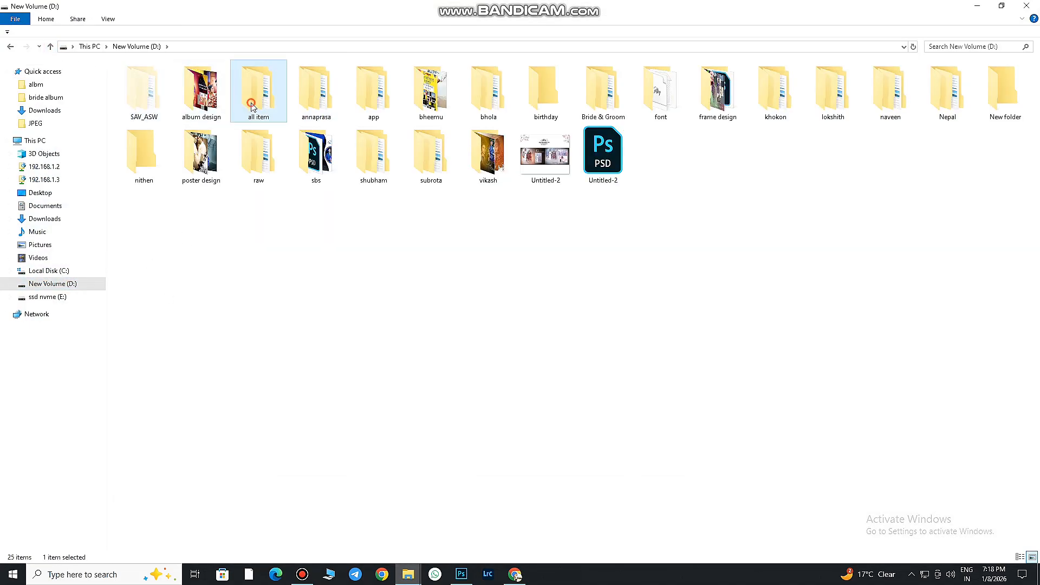
{"action": "double_click", "coordinate": [260, 90]}
{"action": "double_click", "coordinate": [1005, 91]}
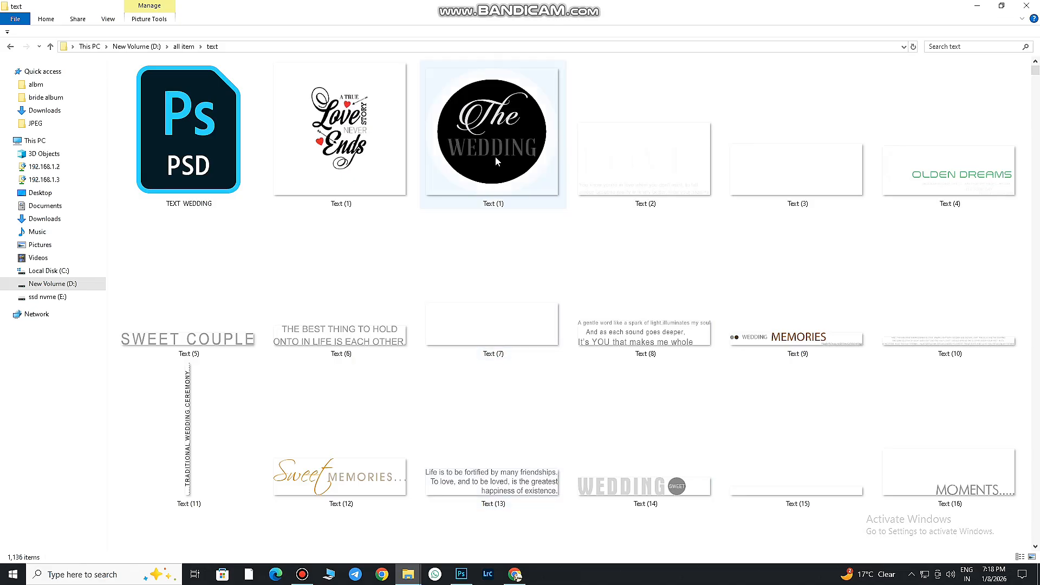
Step: Place the round The Wedding image, Text (1), into the Photoshop spread at about 40% scale between the far-left photo and the pill photo
{"action": "left_click_drag", "start_coordinate": [493, 168], "coordinate": [546, 433]}
{"action": "left_click_drag", "start_coordinate": [606, 449], "coordinate": [530, 379]}
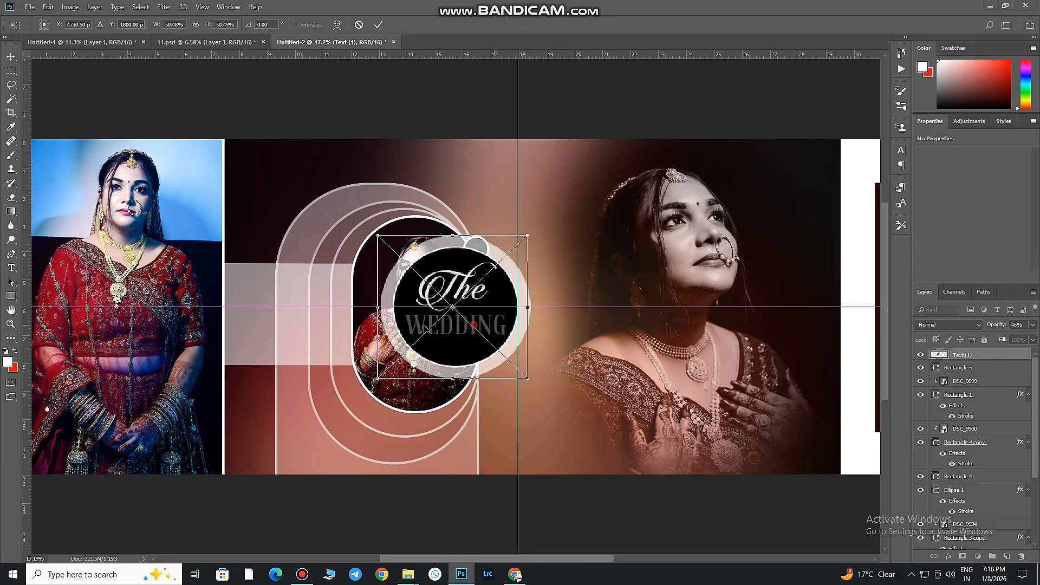
{"action": "left_click_drag", "start_coordinate": [492, 329], "coordinate": [325, 337]}
{"action": "left_click_drag", "start_coordinate": [364, 386], "coordinate": [345, 372]}
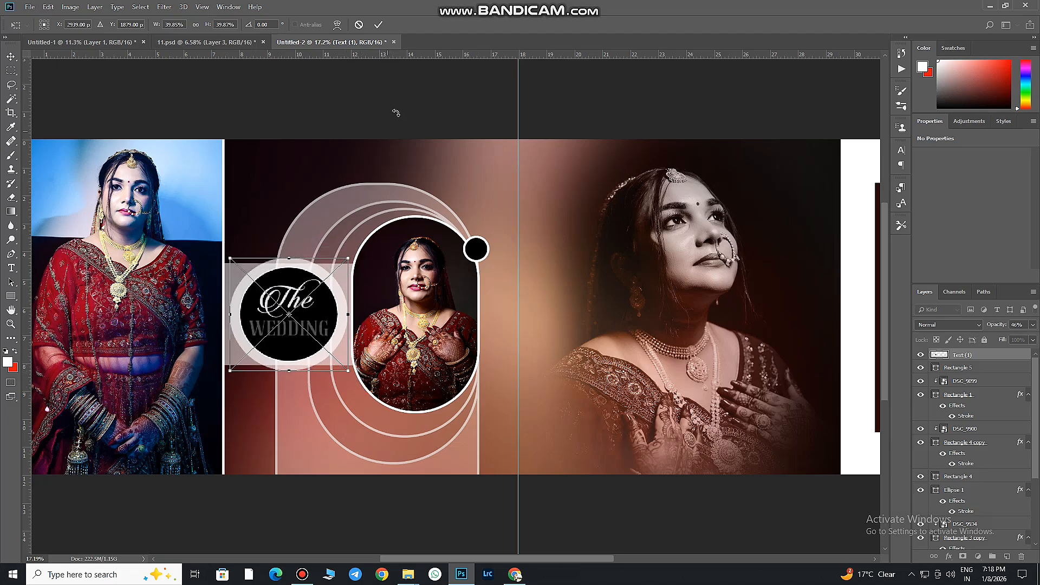
{"action": "left_click", "coordinate": [379, 26]}
Step: Hide the translucent Rectangle 5 layer behind the round The Wedding badge
{"action": "left_click", "coordinate": [921, 369]}
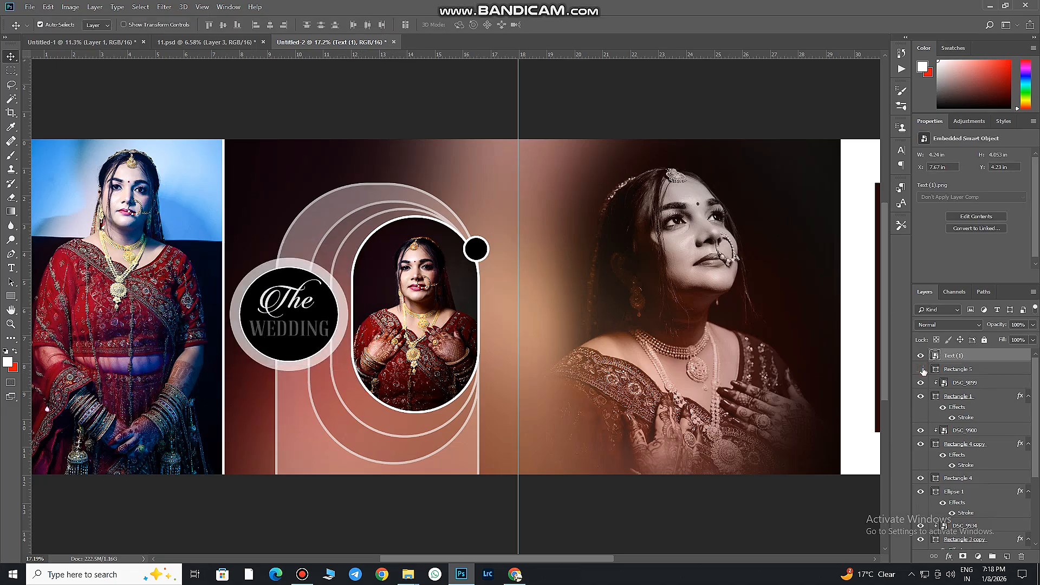
{"action": "left_click_drag", "start_coordinate": [300, 322], "coordinate": [299, 323]}
{"action": "left_click_drag", "start_coordinate": [570, 381], "coordinate": [348, 425]}
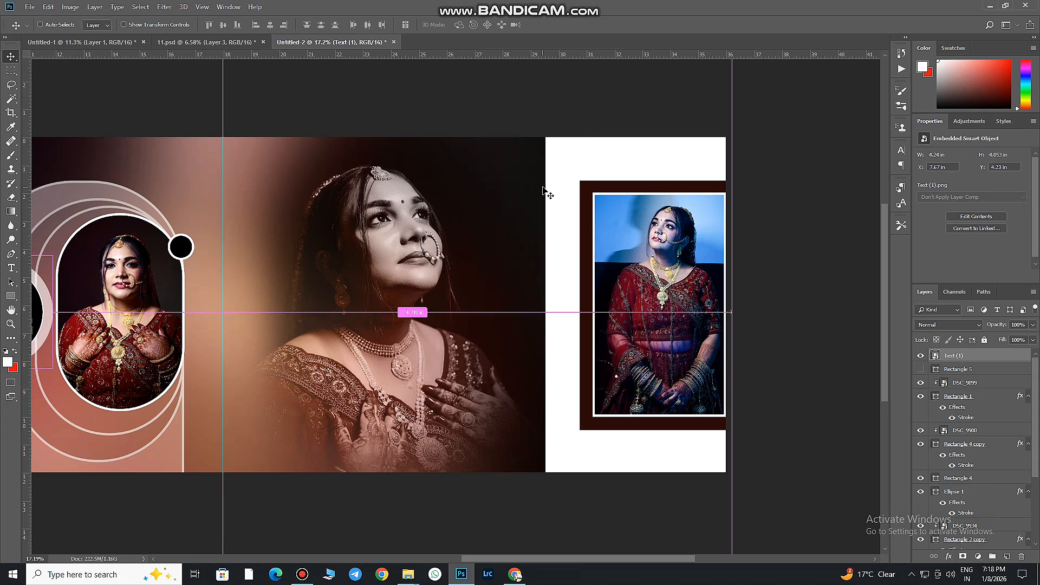
{"action": "scroll", "coordinate": [548, 193], "scroll_direction": "down", "scroll_amount": 2}
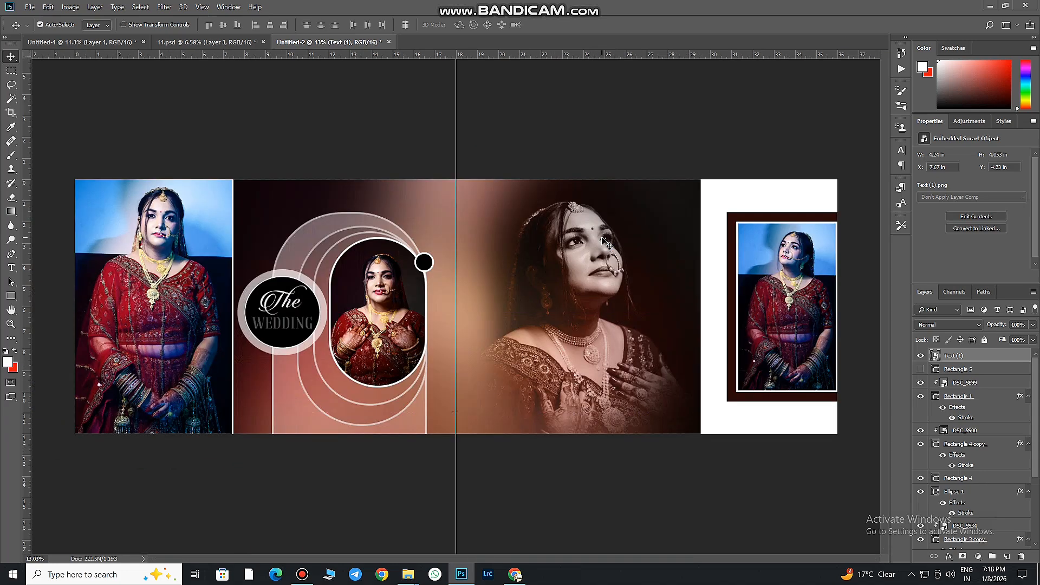